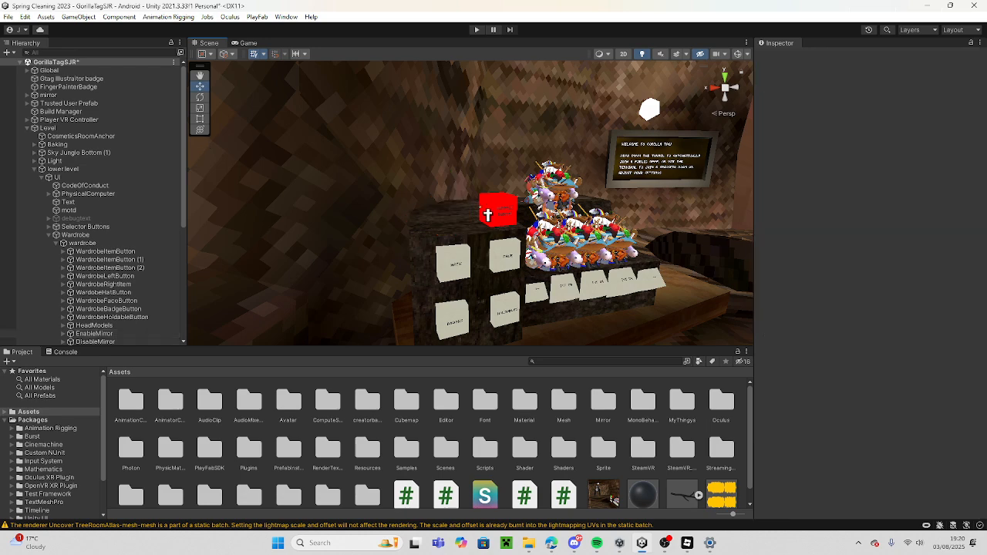
Delete the red button on top of the wardrobe stand and put a duplicate of the HATS button in its place.
left_click(493, 211)
key("Delete")
right_click_drag(497, 237, 451, 256)
key("w")
left_click(419, 245)
right_click_drag(452, 202, 434, 208)
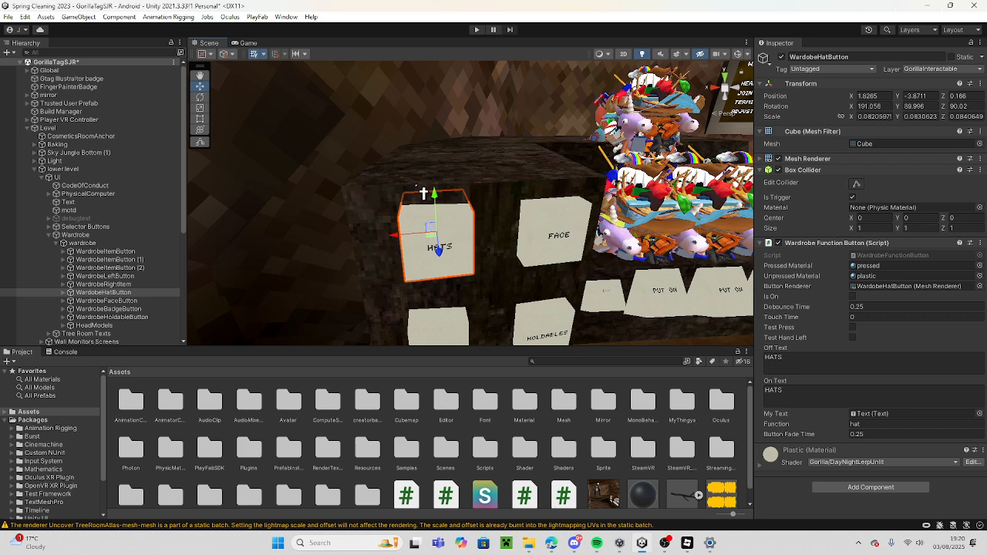
key("ctrl+d")
left_click_drag(444, 208, 434, 124)
left_click_drag(403, 157, 494, 147)
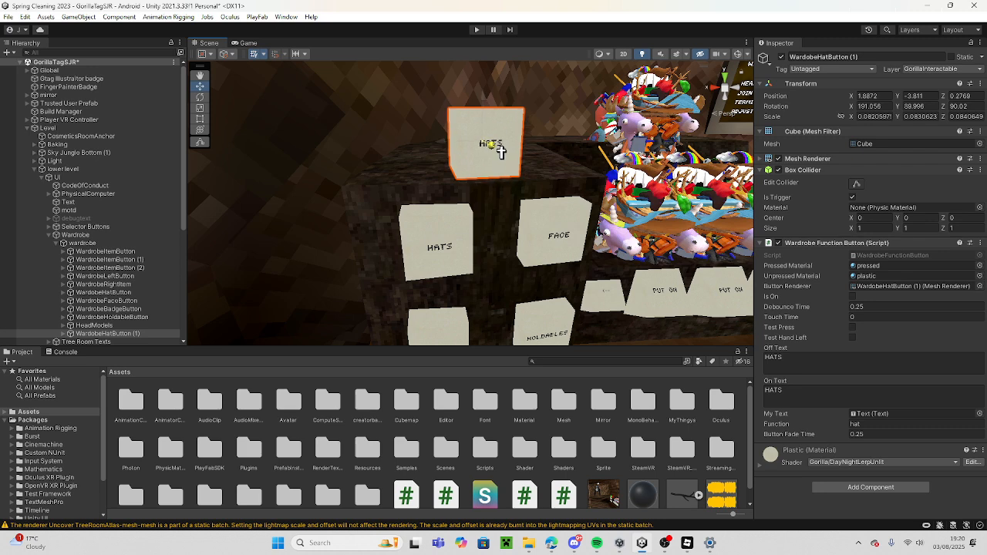
Rename the duplicated hat button as ModdedWardrobeEnable.
left_click(835, 57)
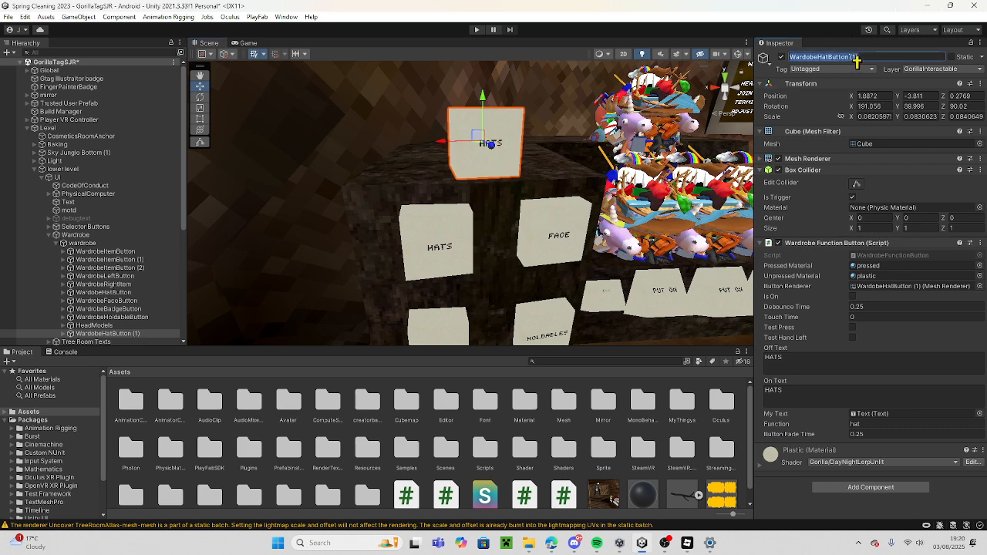
key("BackSpace")
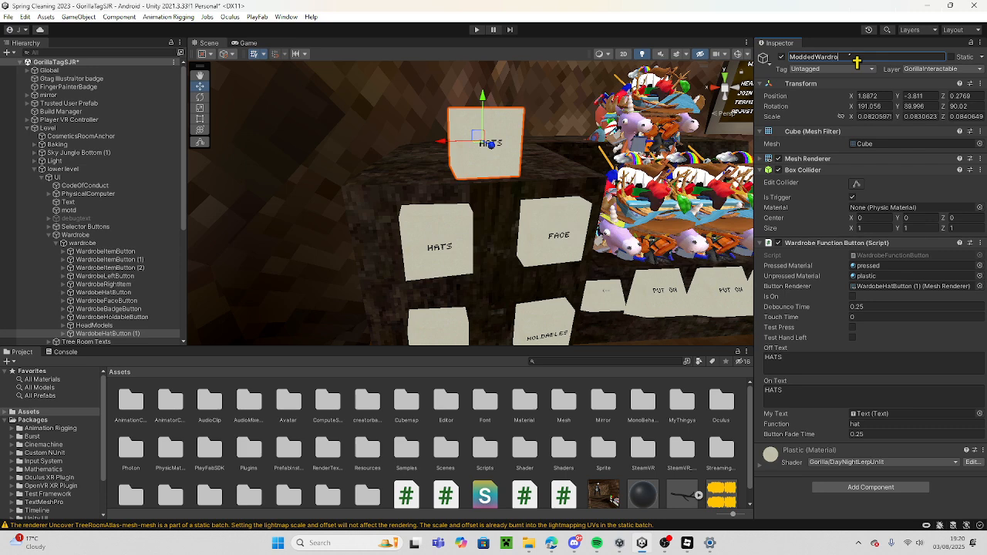
type("ModdedWardrobeEnable")
key("Return")
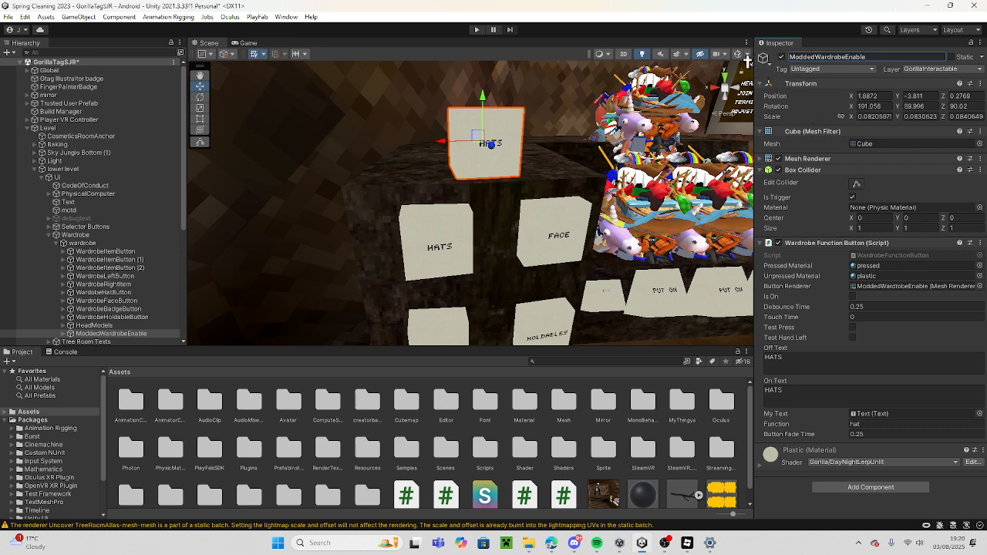
Change the label text on the new button to MODDED WARDROBE.
left_click(515, 135)
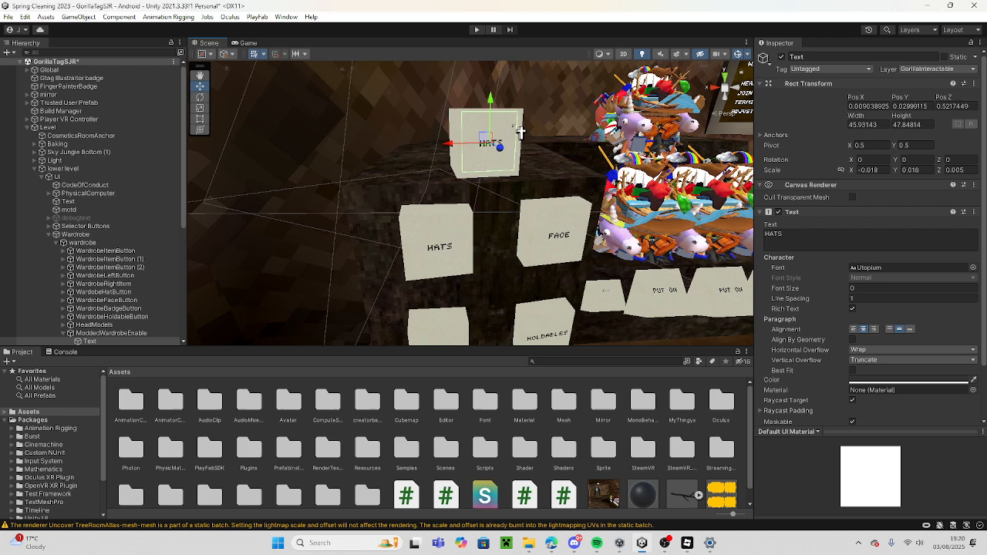
left_click(806, 229)
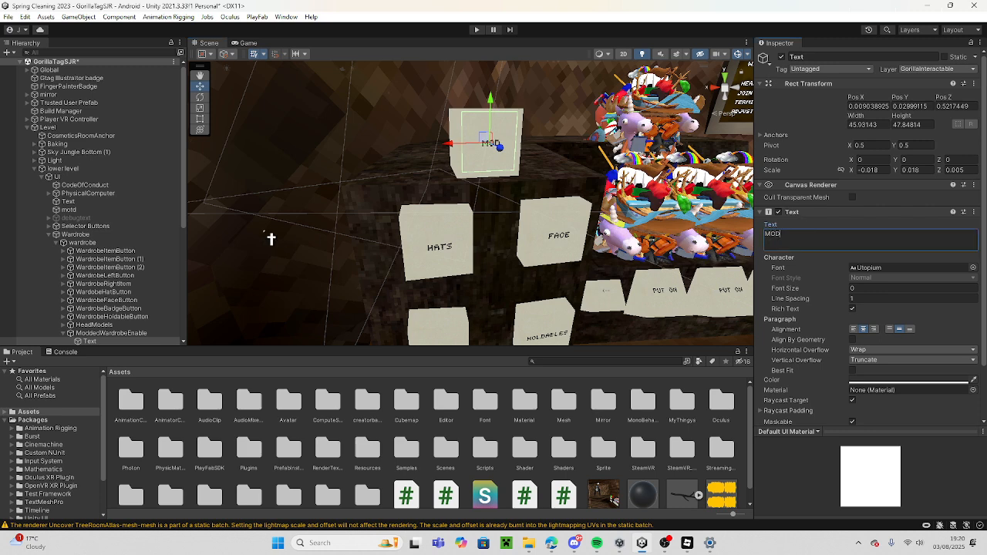
type("MODDED WARDROBE")
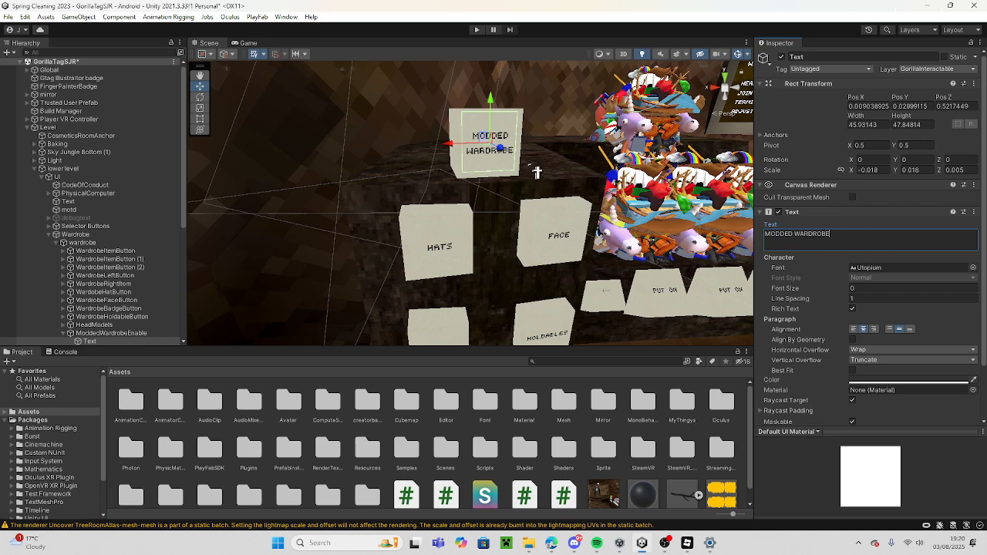
Remove the Wardrobe Function Button script from ModdedWardrobeEnable.
left_click(461, 125)
left_click(741, 56)
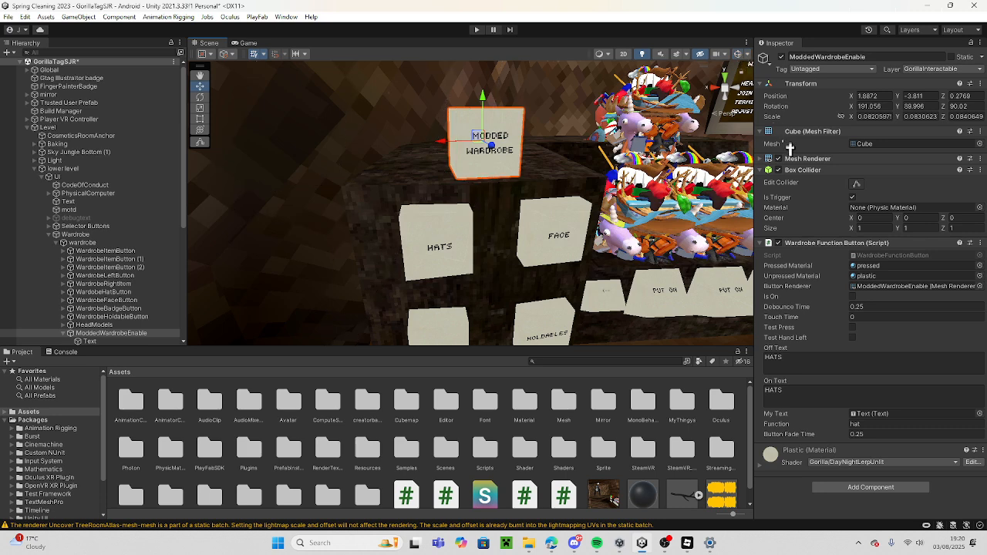
right_click(814, 245)
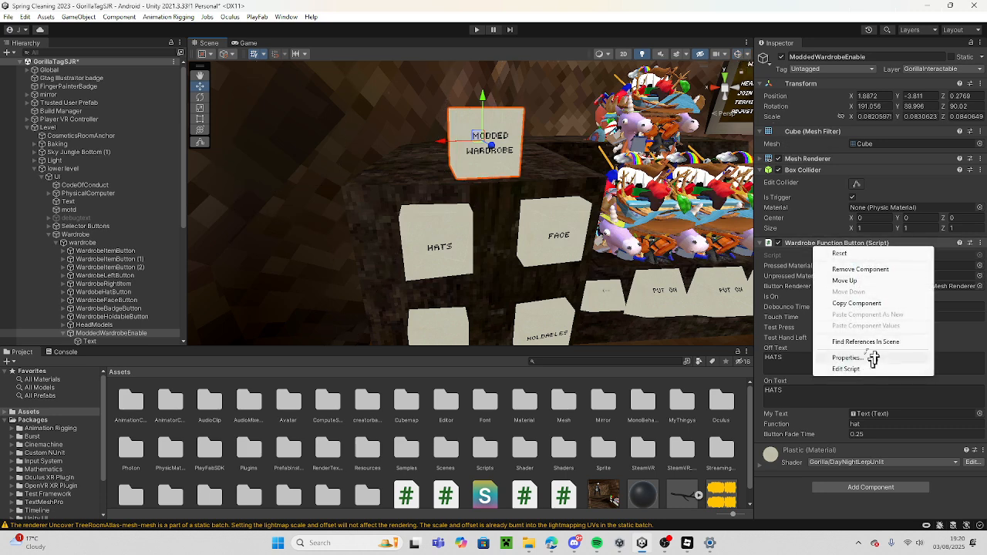
left_click(887, 269)
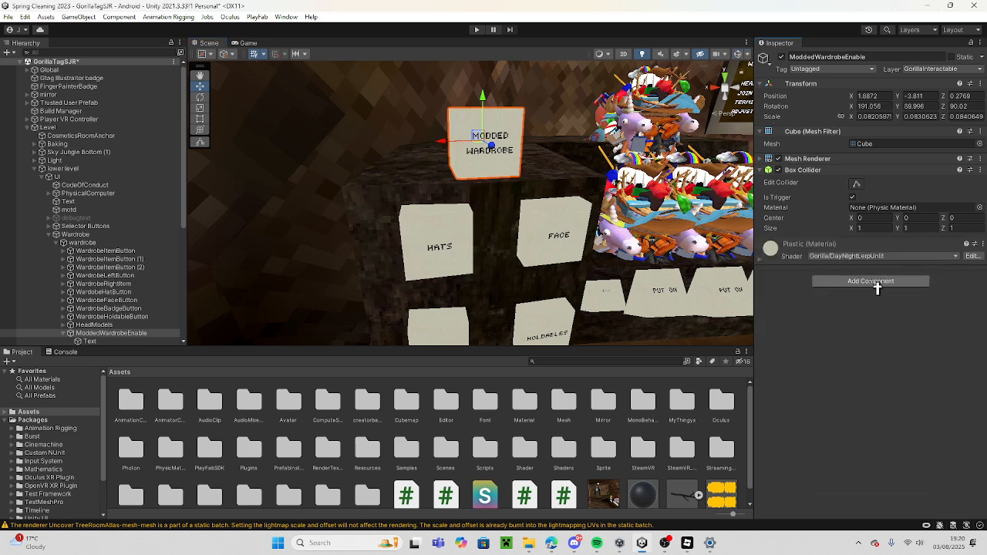
Add the Banana OS Menu Button script to ModdedWardrobeEnable.
scroll(543, 461, "down", 1)
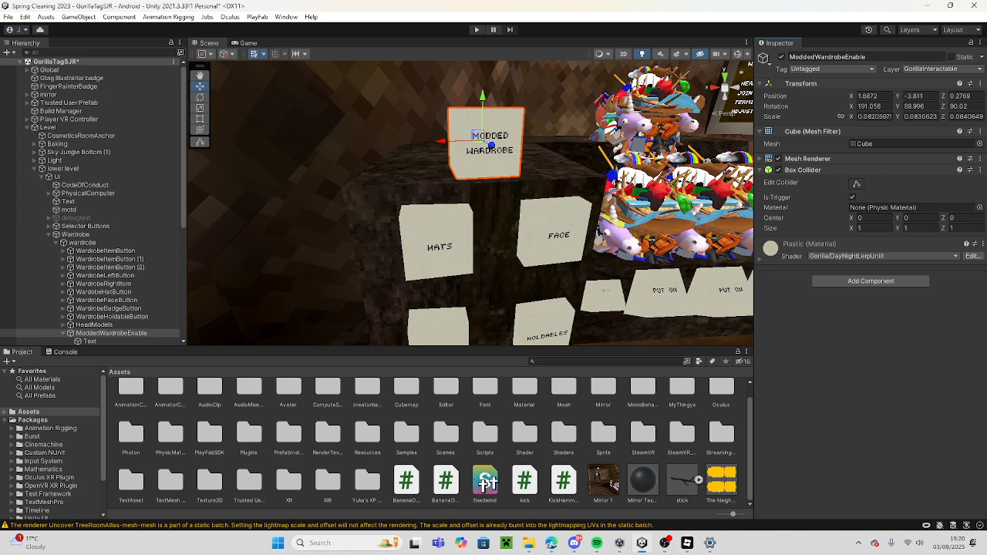
left_click(880, 283)
left_click(880, 284)
left_click(880, 284)
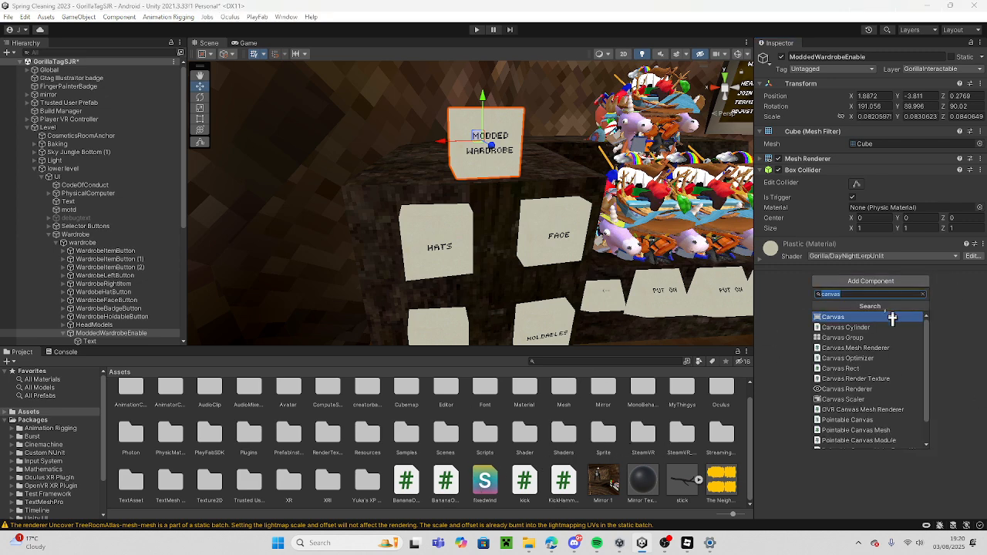
type("enable")
left_click(891, 318)
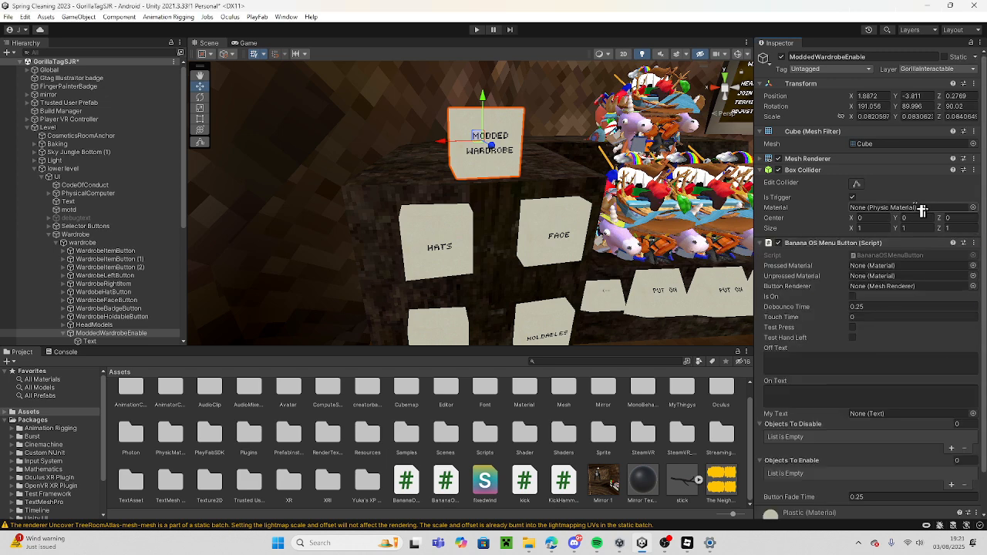
Set the script's Pressed Material to pressed, Unpressed Material to plastic, and Button Renderer to ModdedWardrobeEnable.
scroll(921, 210, "down", 2)
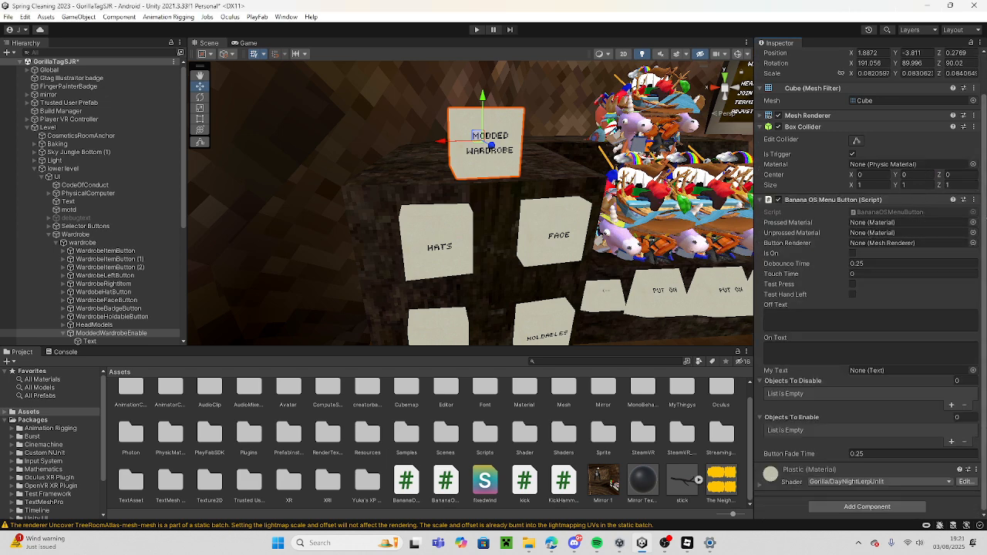
left_click(973, 232)
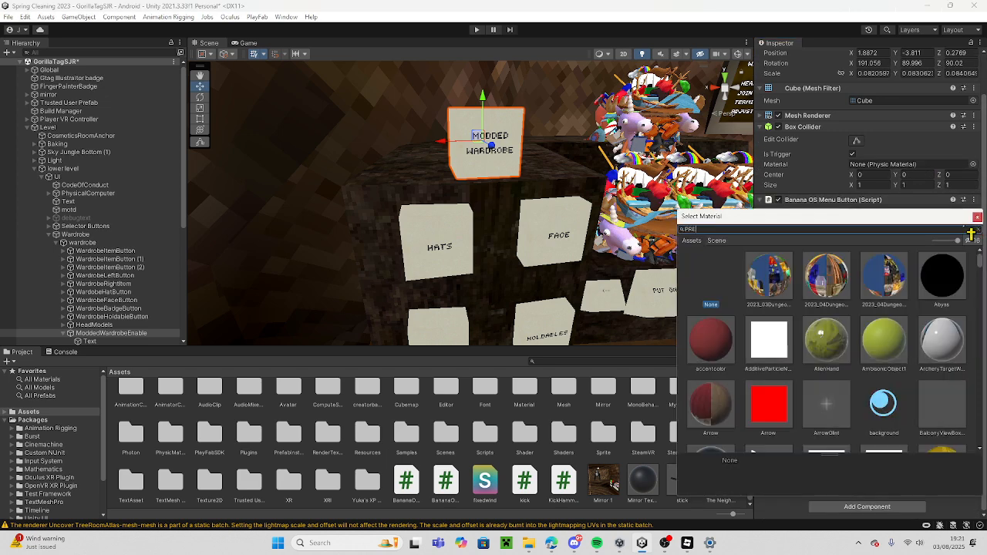
type("PRESSED")
left_click(765, 278)
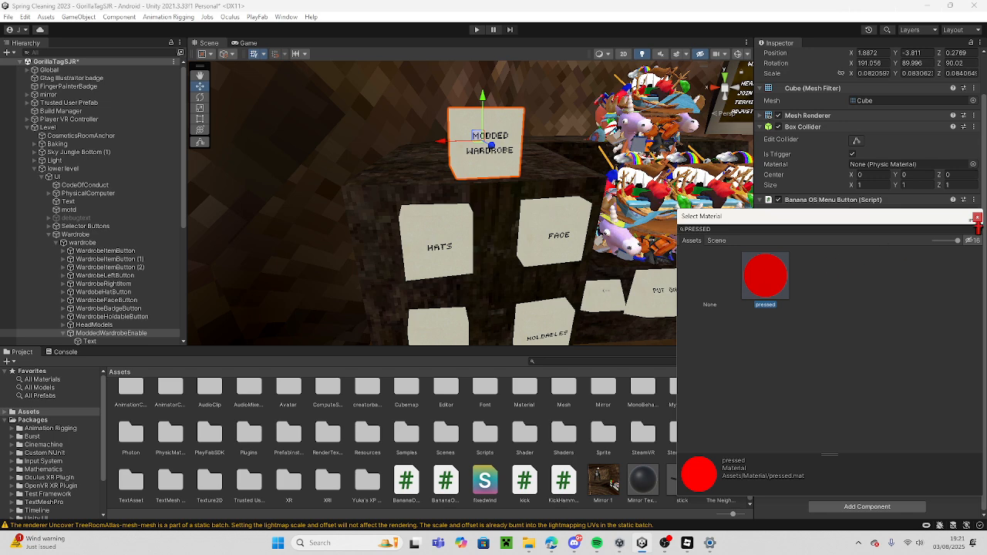
left_click(977, 217)
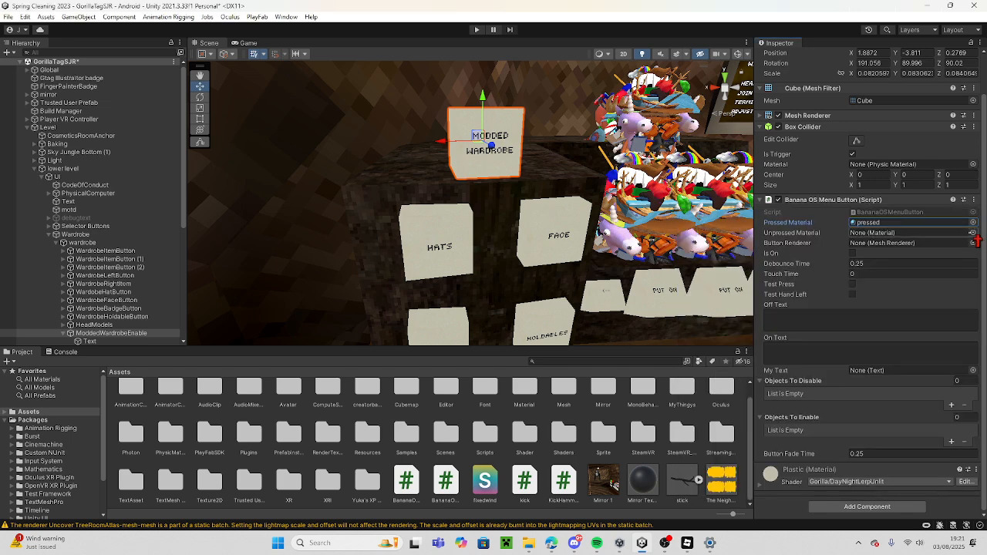
left_click(880, 223)
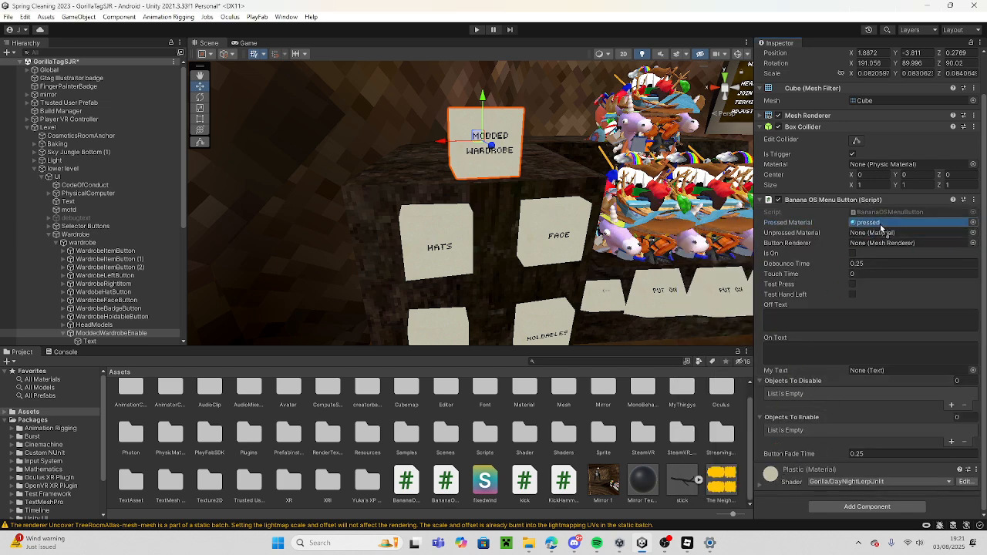
left_click_drag(881, 225, 921, 245)
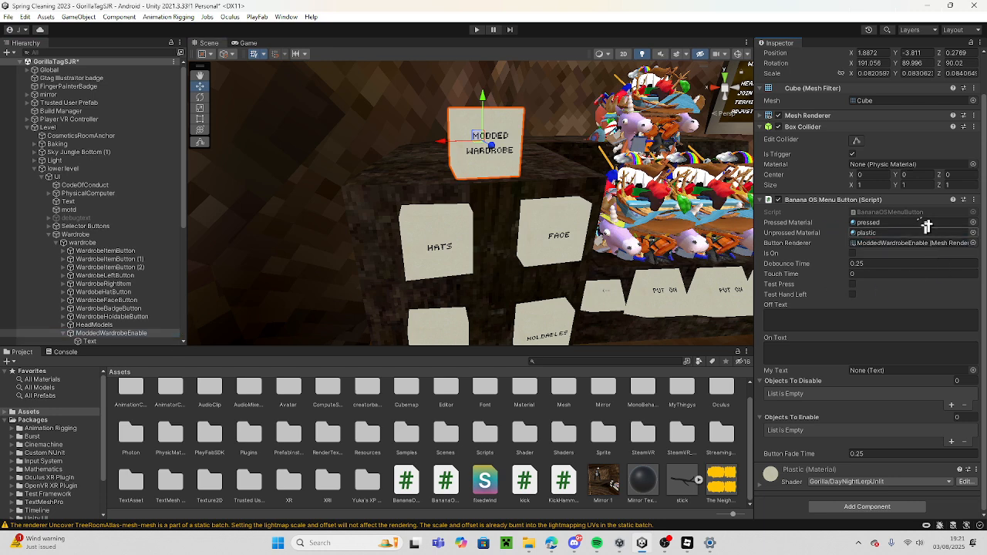
Add WardrobeItemButton, WardrobeItemButton (1), WardrobeItemButton (2) and WardrobeLeftButton to the script's Objects To Disable.
right_click_drag(243, 308, 310, 307)
left_click_drag(128, 259, 773, 341)
left_click_drag(808, 384, 814, 384)
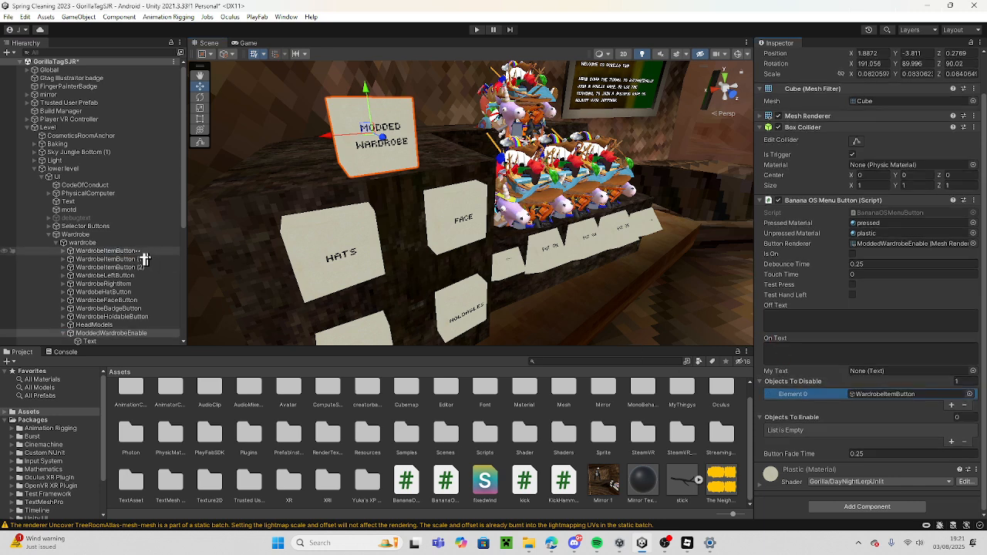
left_click_drag(145, 259, 810, 408)
left_click_drag(131, 274, 799, 388)
left_click_drag(163, 278, 806, 382)
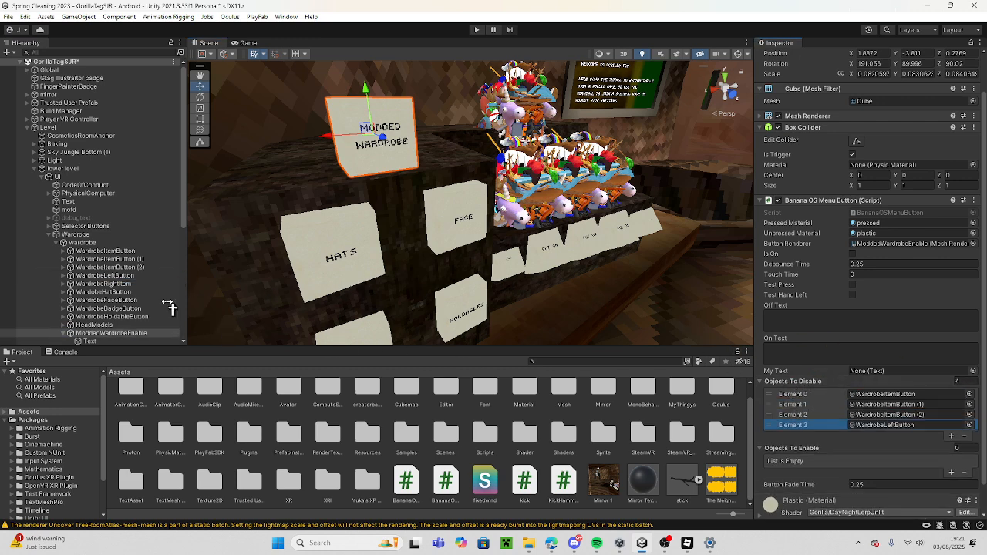
Add WardrobeRightItem, WardobeHatButton, WardrobeFaceButton, WardrobeBadgeButton, WardrobeHoldableButton and HeadModels to Objects To Disable.
left_click_drag(161, 284, 806, 385)
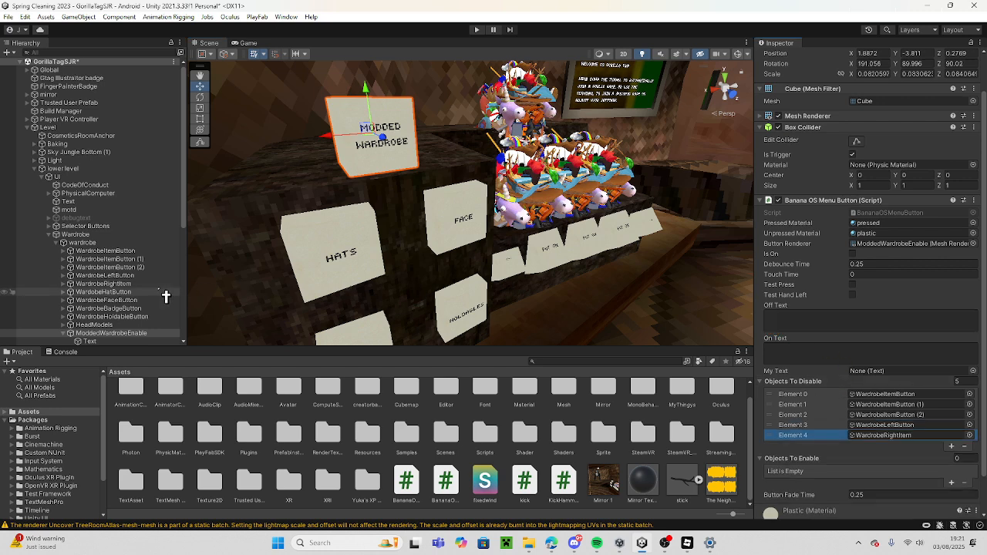
left_click_drag(165, 297, 806, 383)
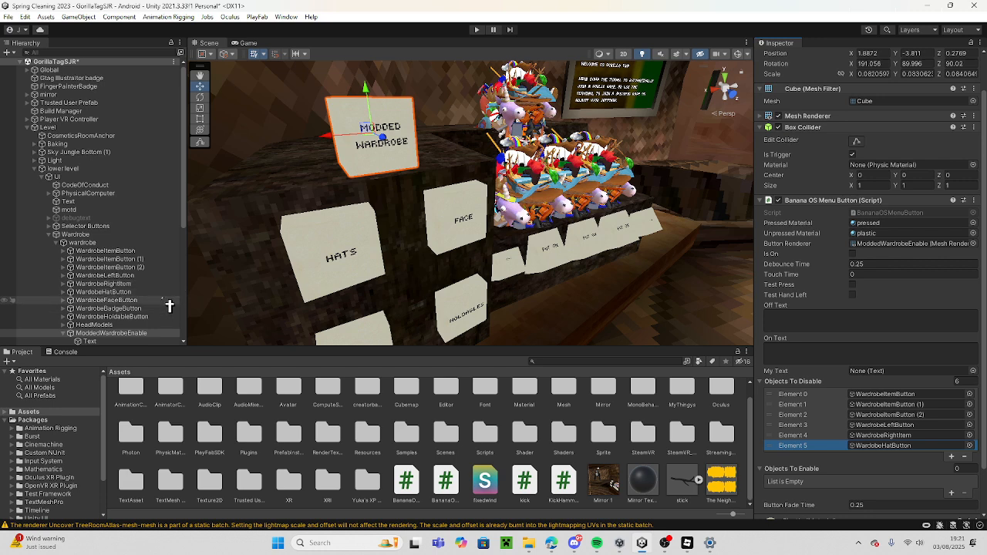
left_click_drag(167, 310, 806, 386)
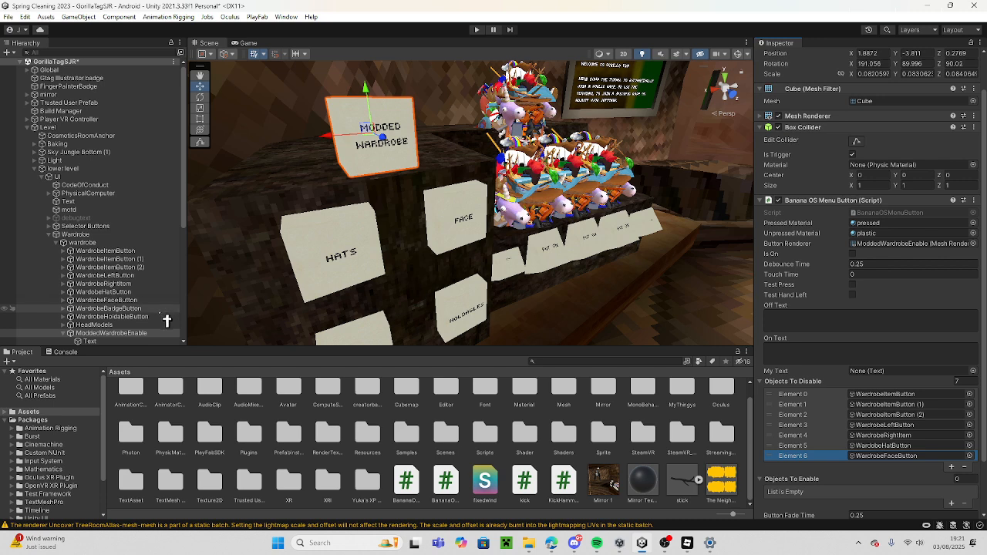
left_click_drag(165, 311, 757, 330)
left_click_drag(788, 374, 796, 385)
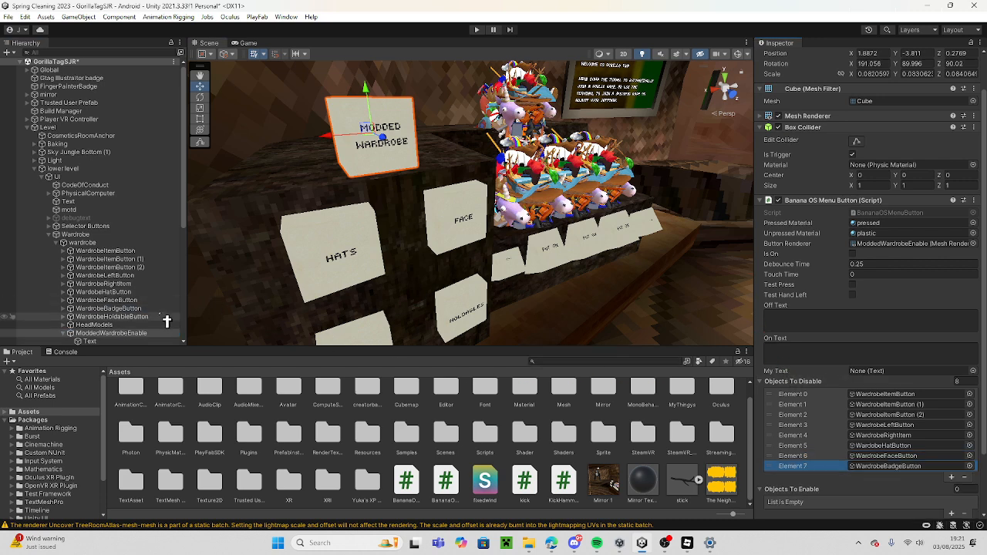
left_click_drag(795, 383, 777, 378)
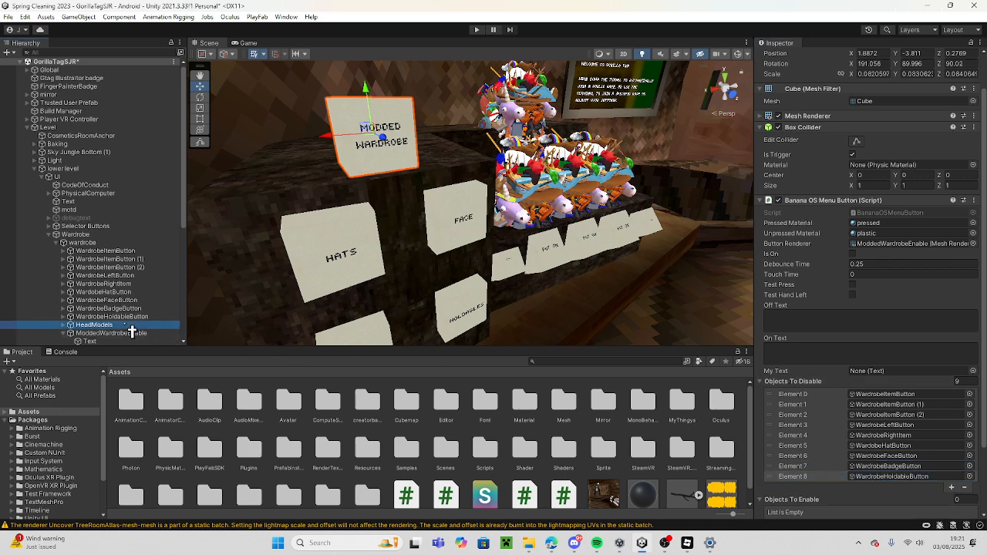
left_click_drag(822, 385, 821, 383)
Move HeadModels under WardrobeHoldableButton in the scene hierarchy.
right_click_drag(493, 228, 474, 205)
scroll(474, 205, "down", 3)
left_click_drag(128, 324, 124, 316)
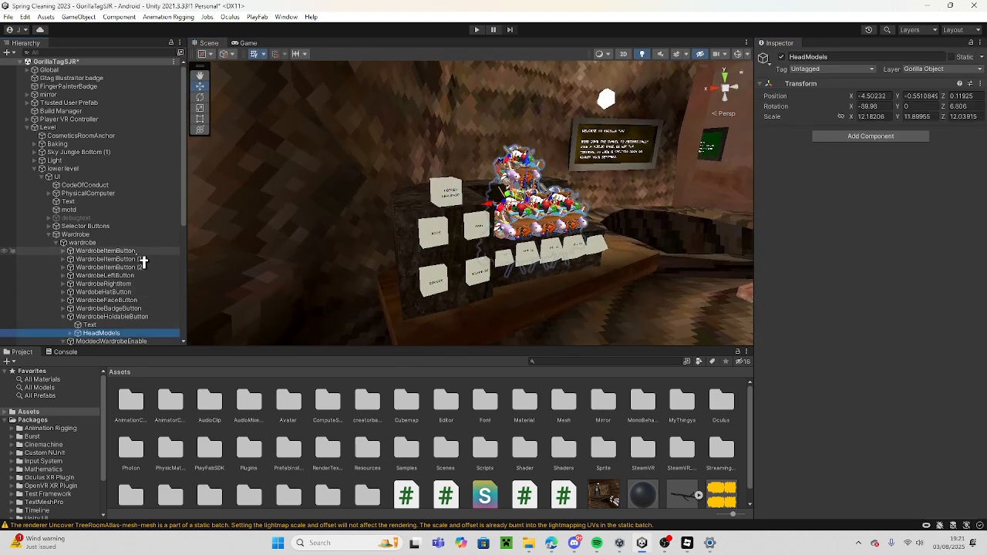
Deactivate all the wardrobe objects from WardrobeItemButton through HeadModels.
left_click(144, 251, "shift")
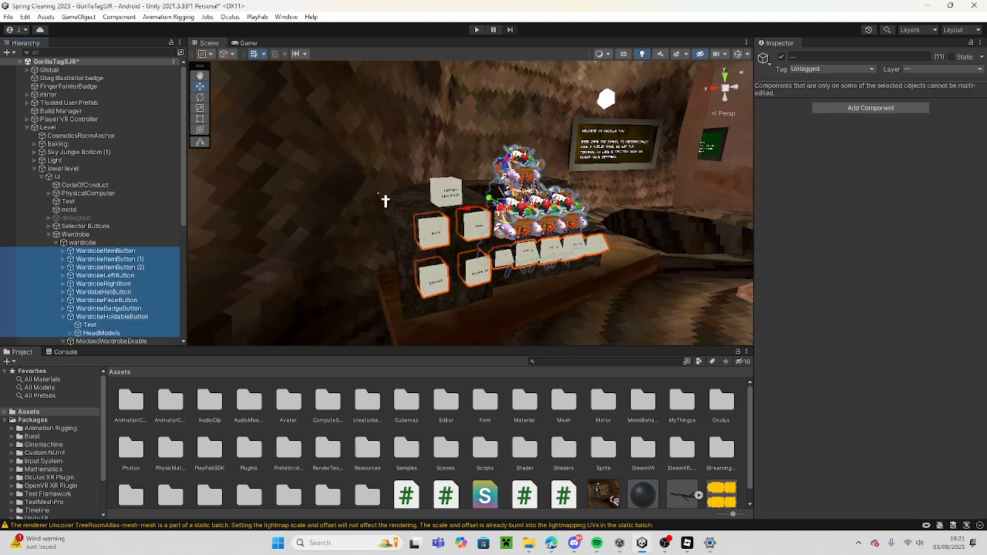
left_click(781, 57)
right_click_drag(471, 197, 449, 179)
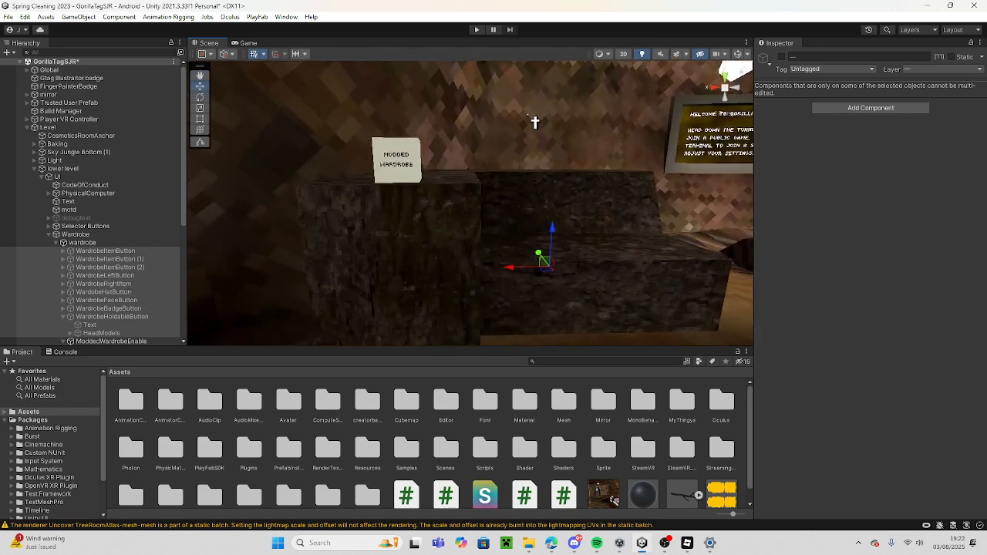
left_click(136, 316)
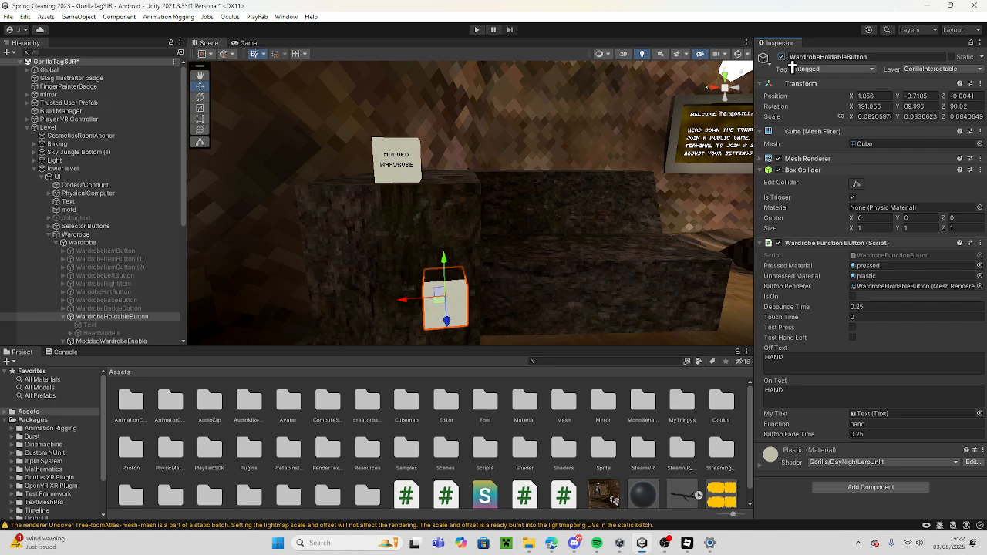
left_click(64, 317)
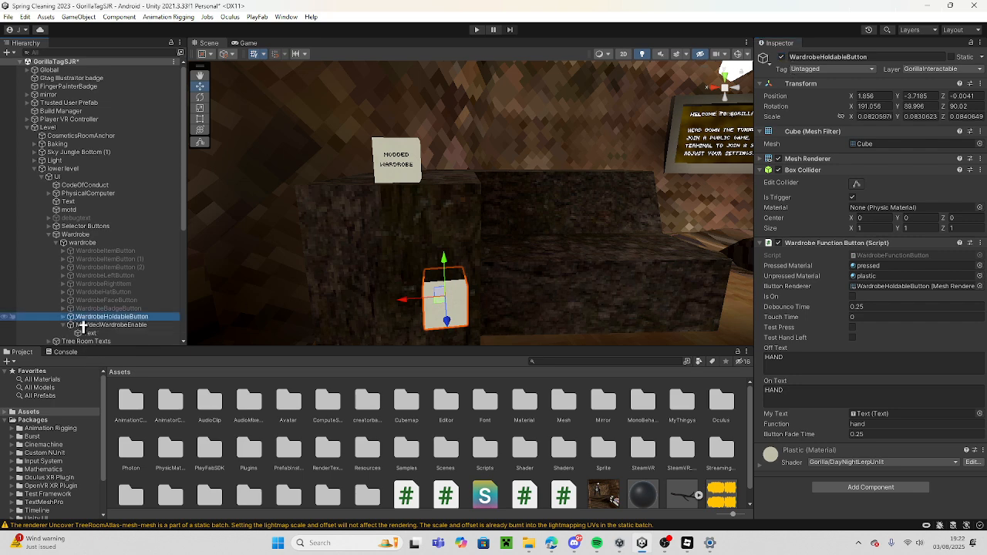
left_click(790, 65)
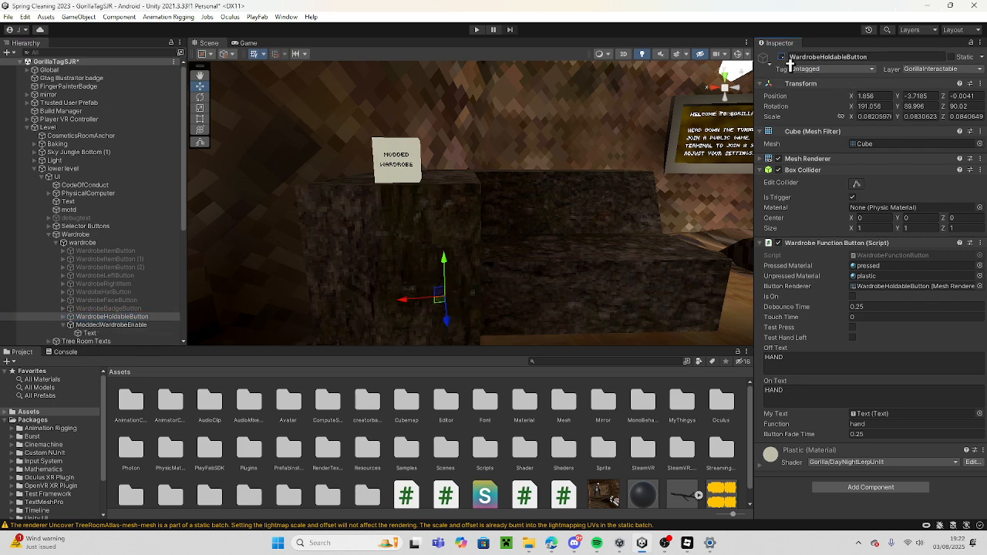
left_click(782, 57)
left_click(65, 318)
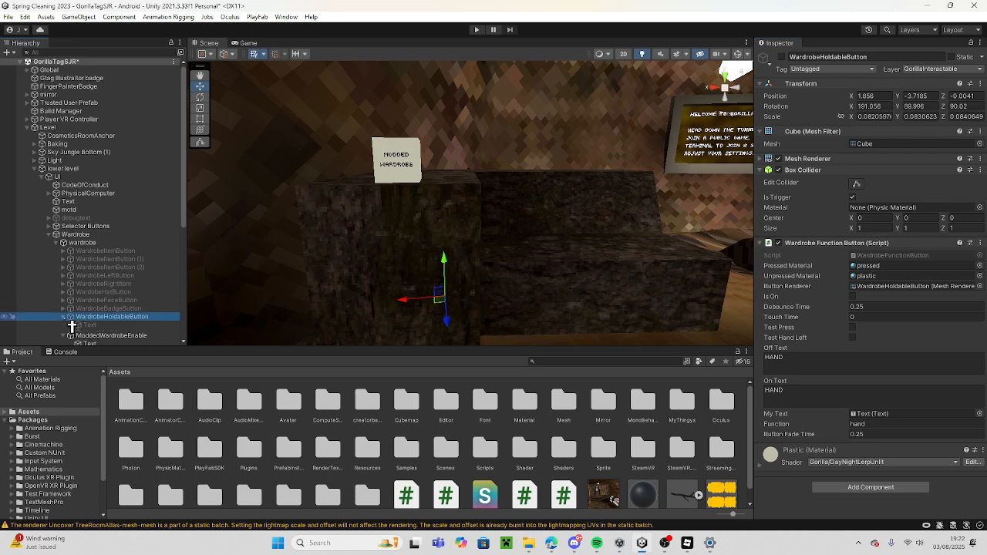
left_click(138, 327)
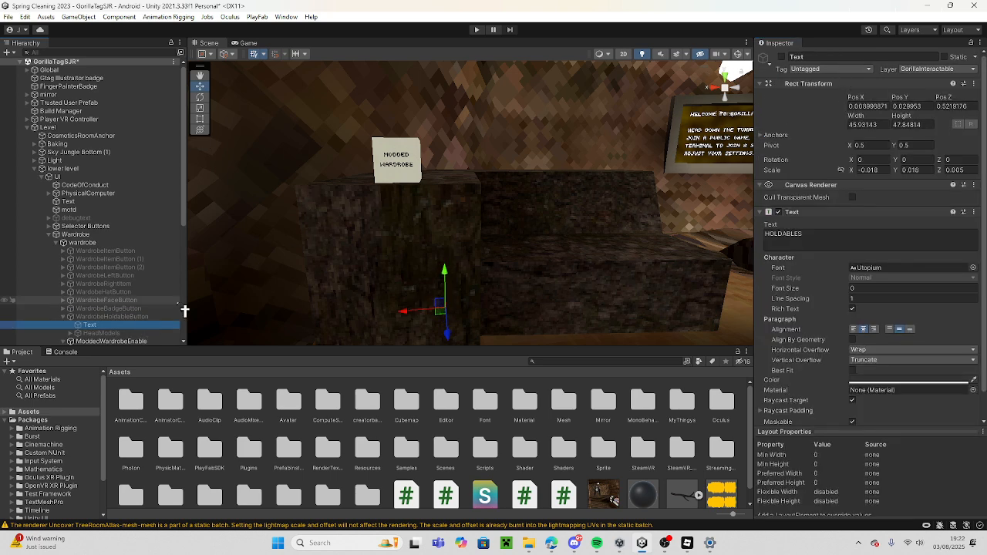
left_click(154, 316)
left_click(782, 57)
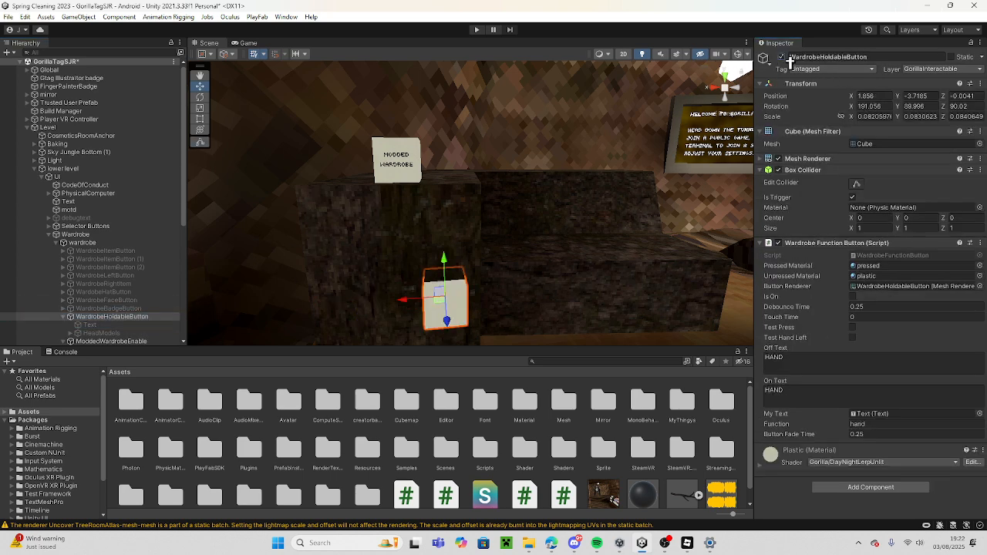
left_click(782, 57)
left_click(71, 317)
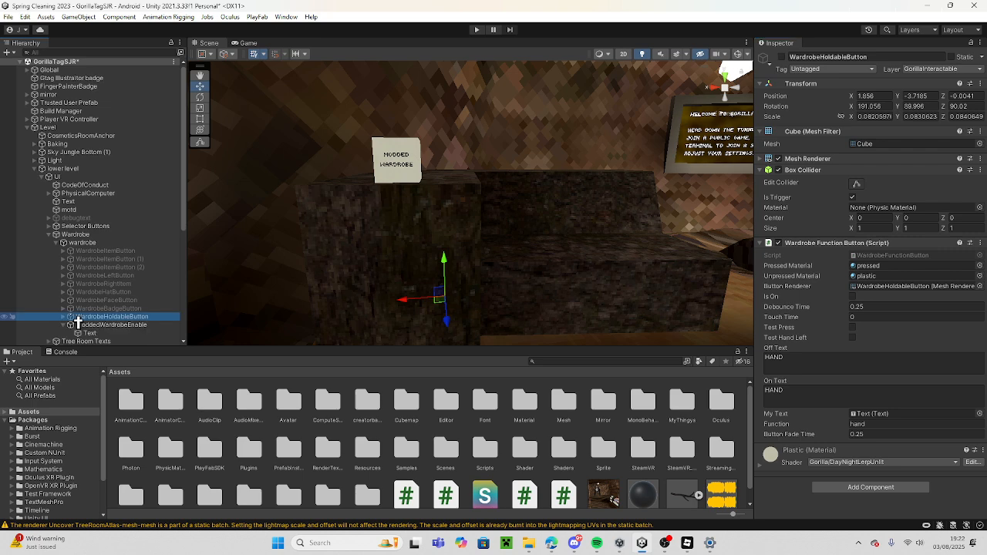
Reactivate the wardrobe buttons from WardrobeItemButton through WardrobeHoldableButton, including WardrobeHoldableButton's Text child.
left_click(155, 253, "shift")
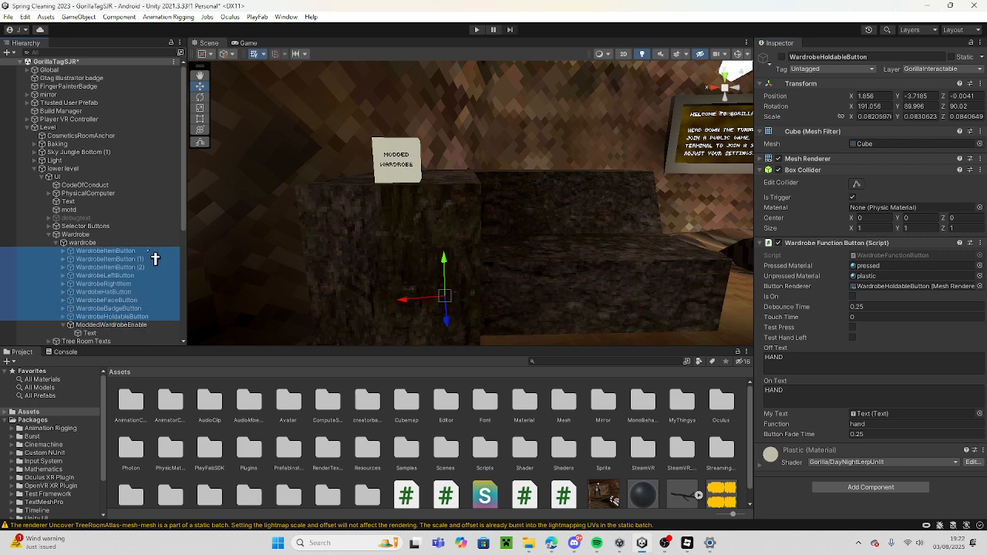
left_click(782, 57)
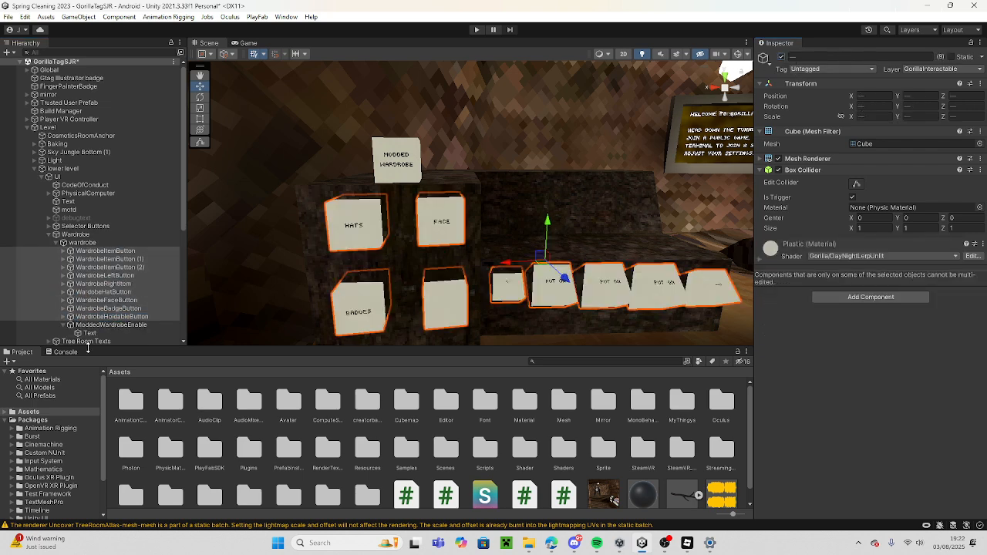
left_click(65, 317)
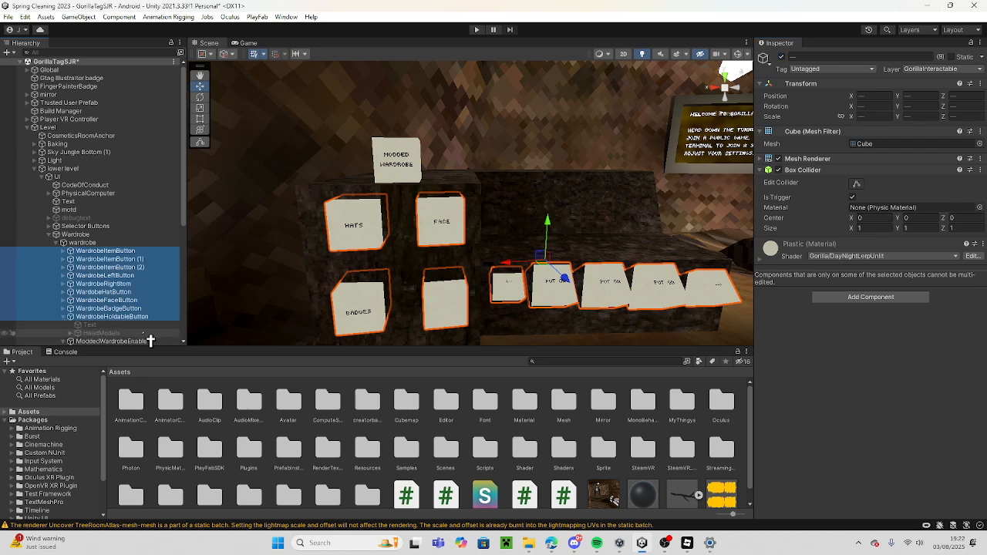
left_click(118, 324, "ctrl")
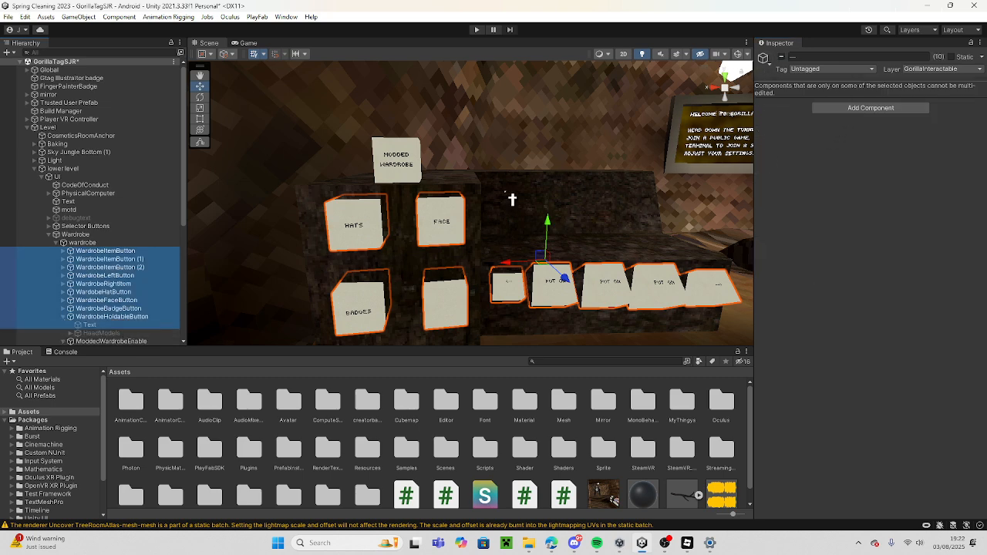
left_click(783, 58)
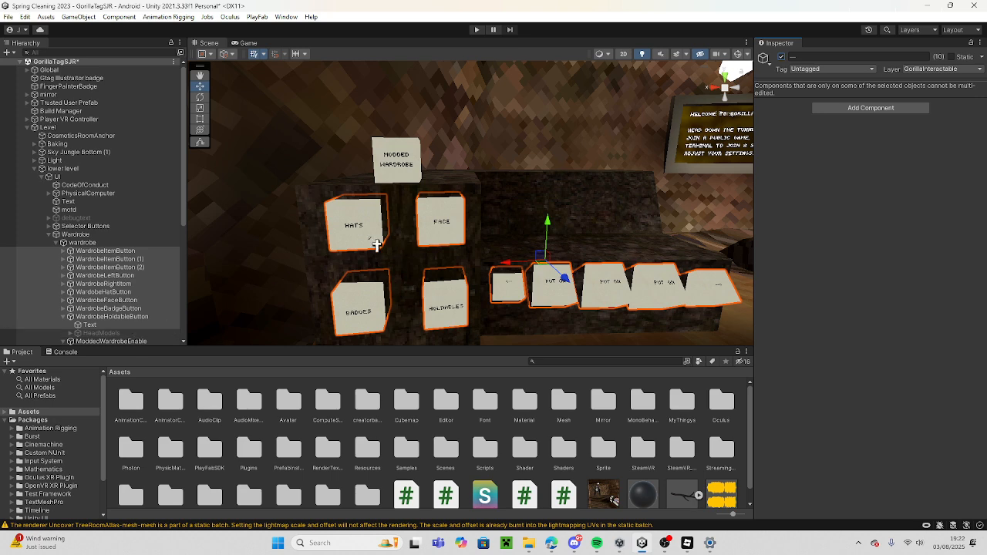
Deactivate all the wardrobe buttons from WardrobeItemButton through WardrobeHoldableButton except WardobeHatButton.
left_click(65, 317)
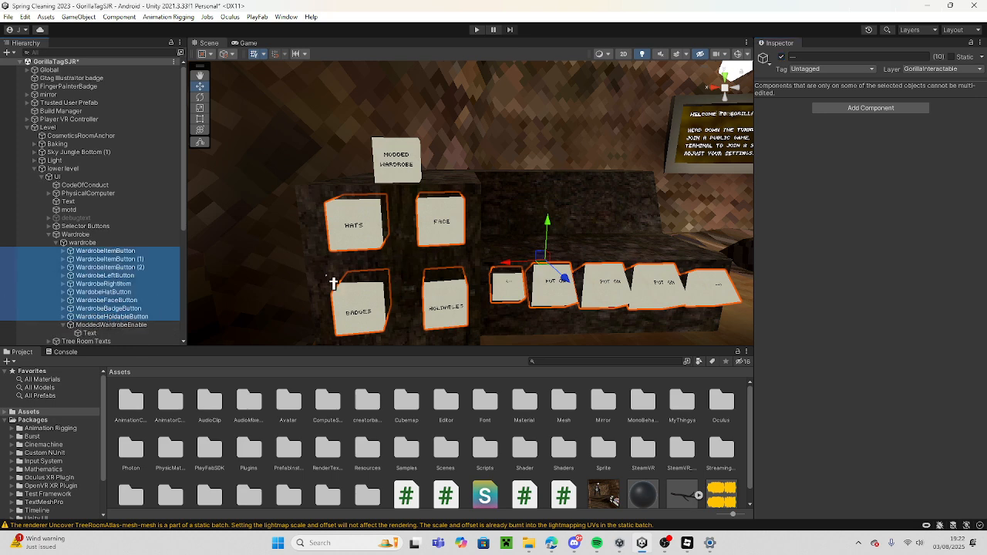
left_click(135, 293, "ctrl")
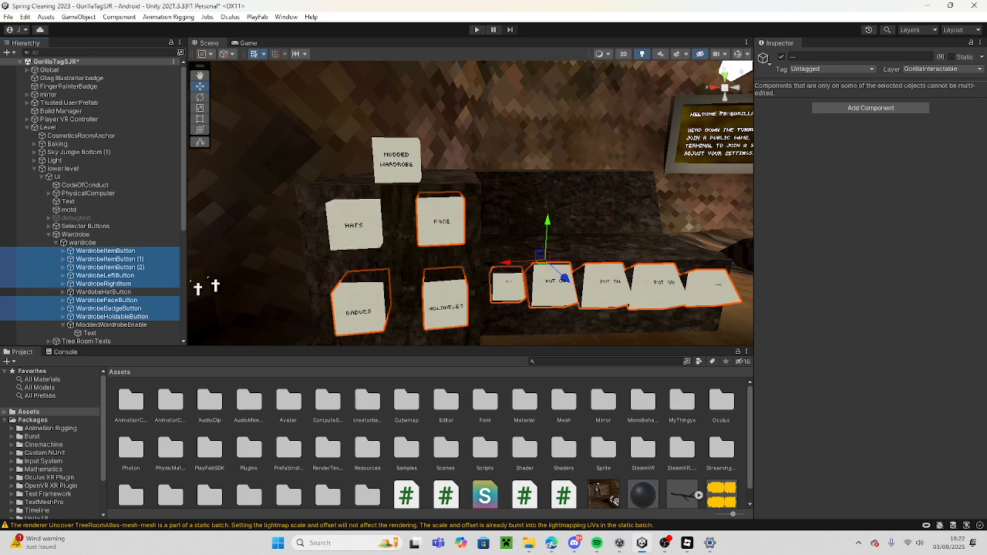
left_click(782, 57)
Duplicate WardobeHatButton and deactivate the original.
left_click(141, 296)
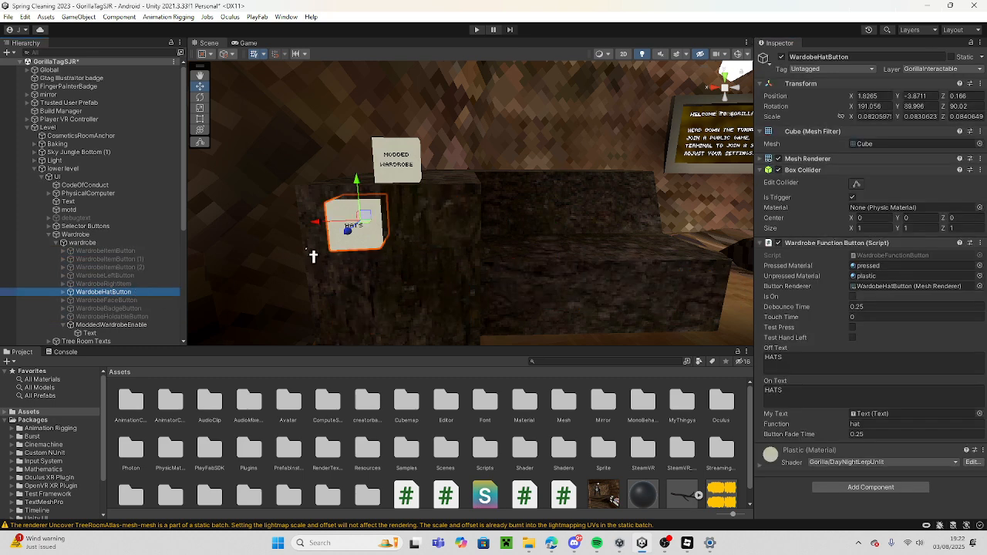
key("ctrl+d")
left_click(96, 294)
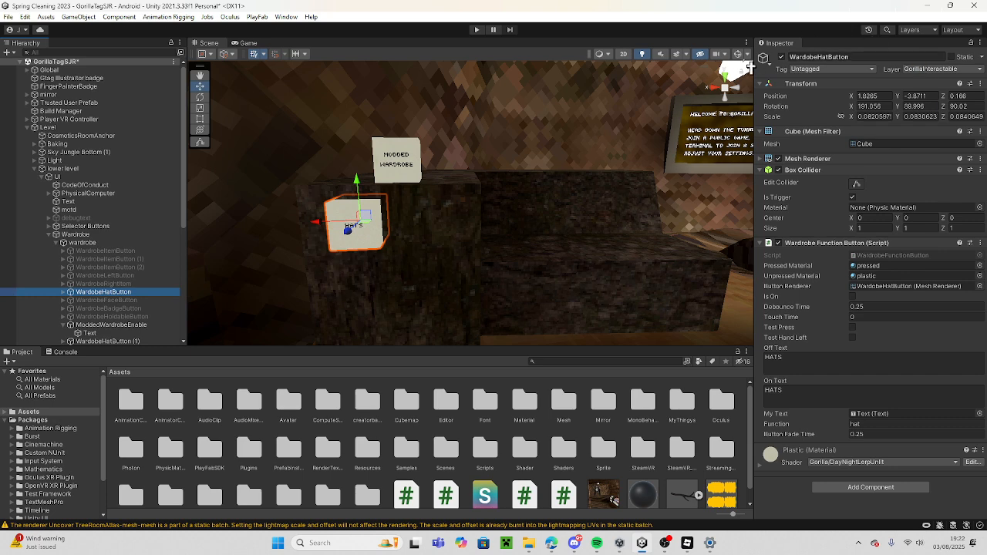
left_click(782, 57)
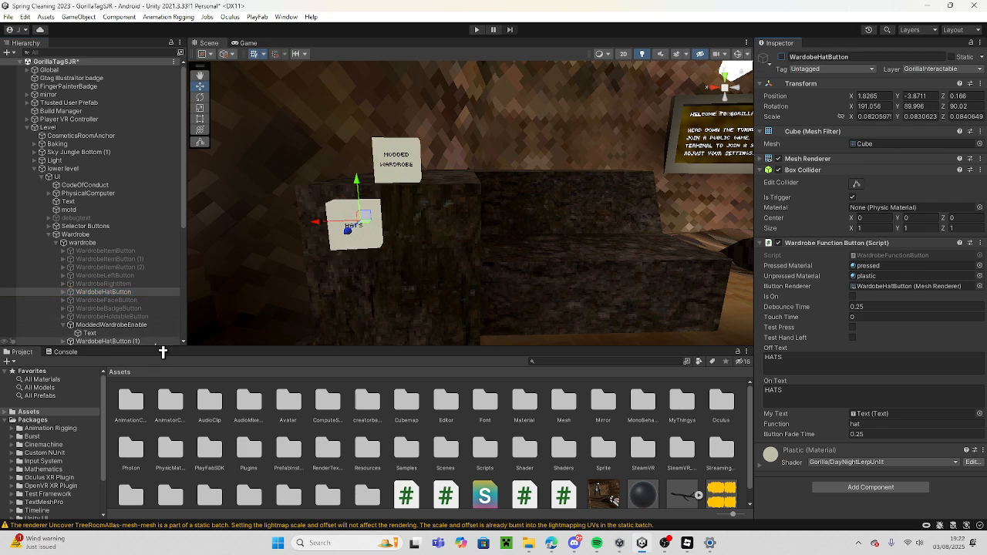
Rename the duplicated hat button Mirror and add it to ModdedWardrobeEnable's Objects To Enable.
left_click(161, 342)
left_click(872, 68)
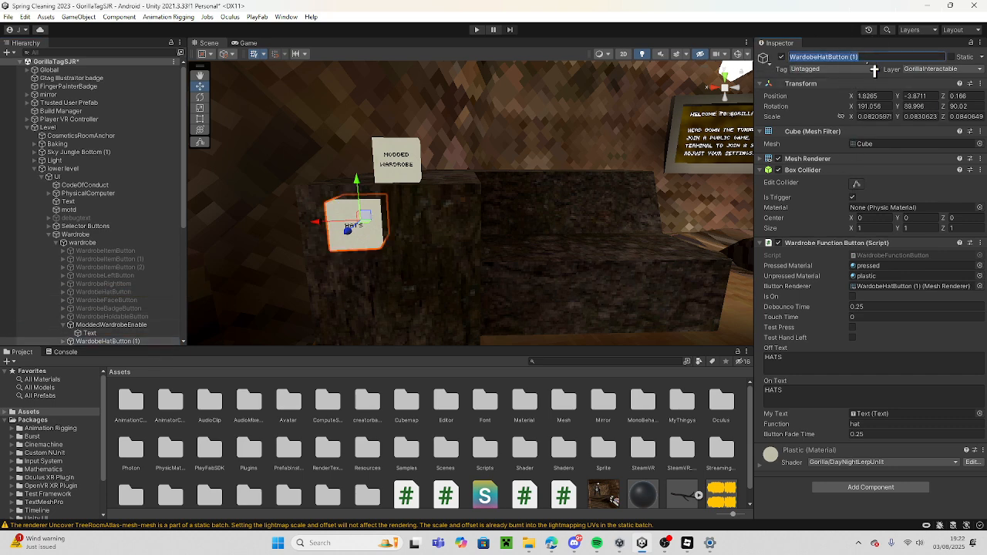
type("Mirror")
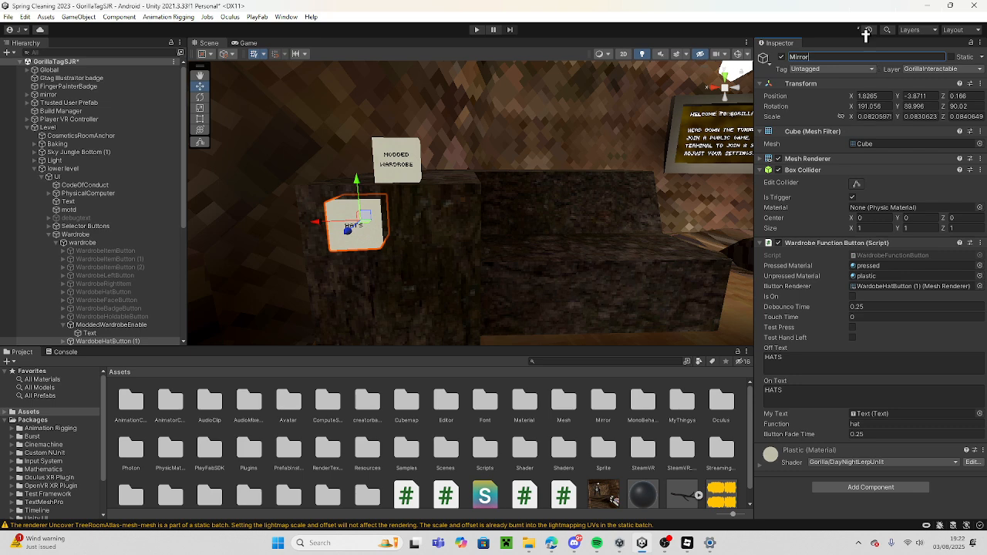
key("Return")
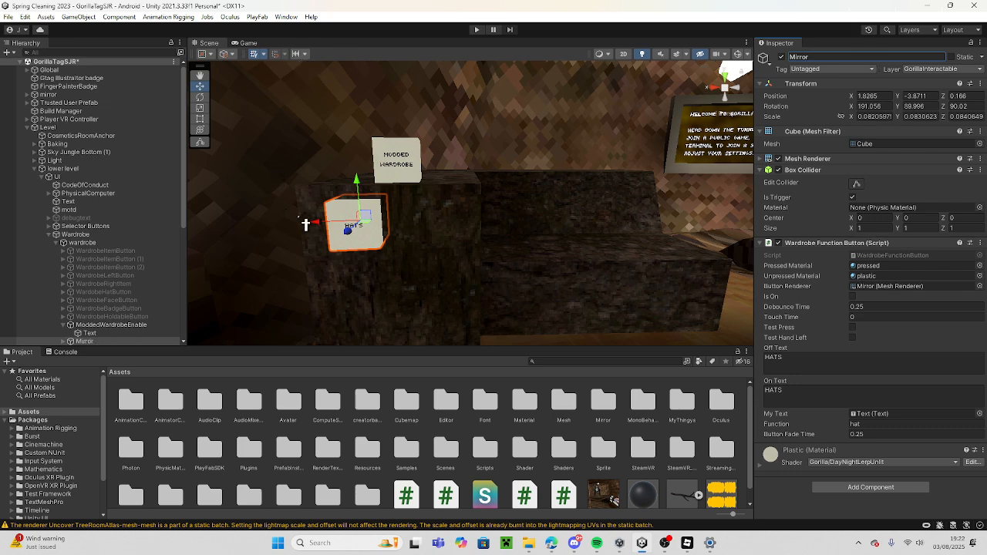
left_click(147, 325)
left_click_drag(148, 342, 841, 460)
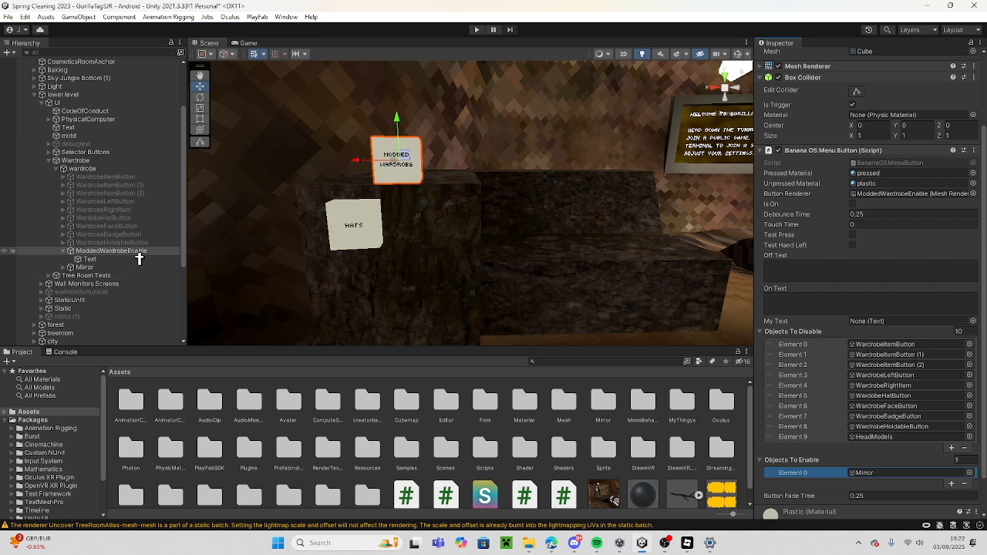
Rename the Mirror button MirrorToggle and replace its Wardrobe Function Button script with Banana OS Menu Button 1.
left_click(342, 222)
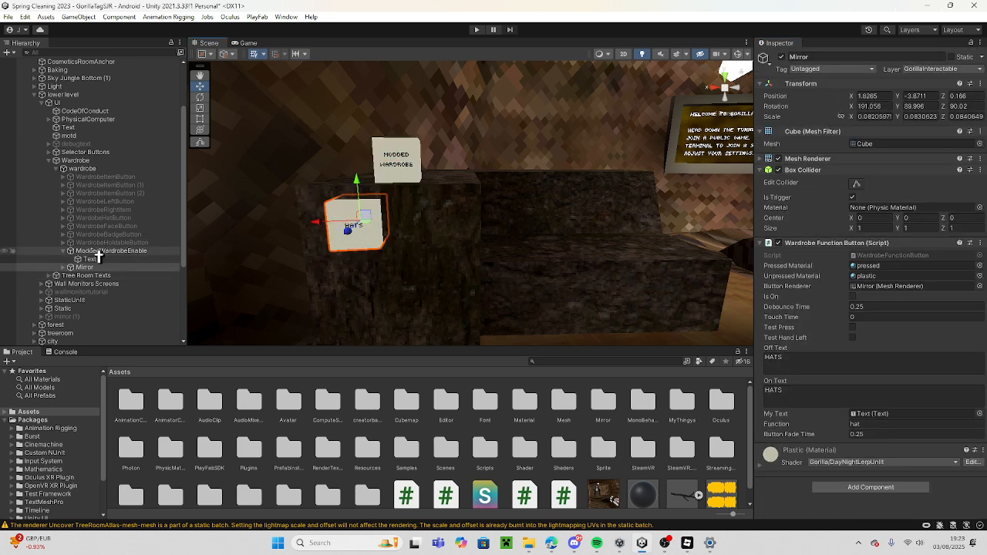
left_click(837, 56)
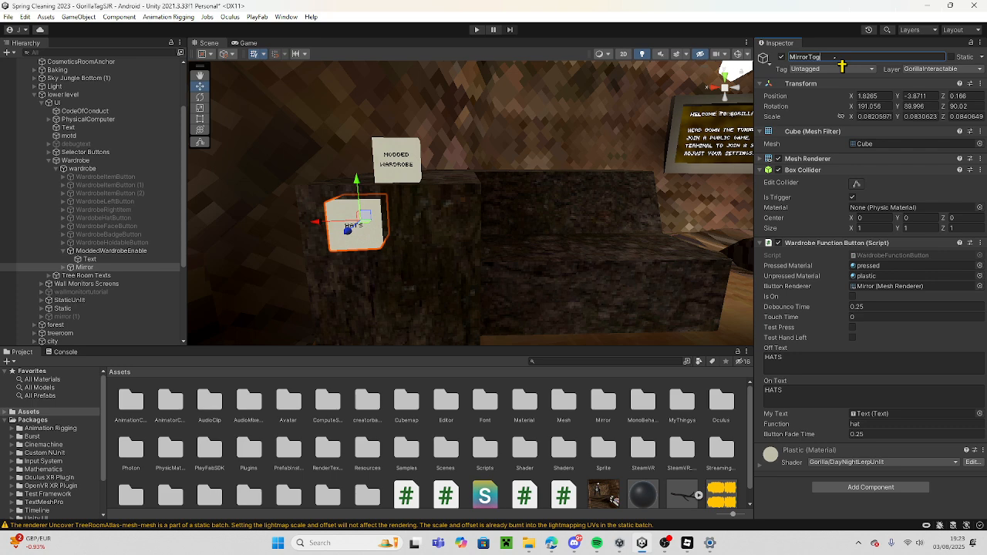
right_click(898, 243)
left_click(917, 264)
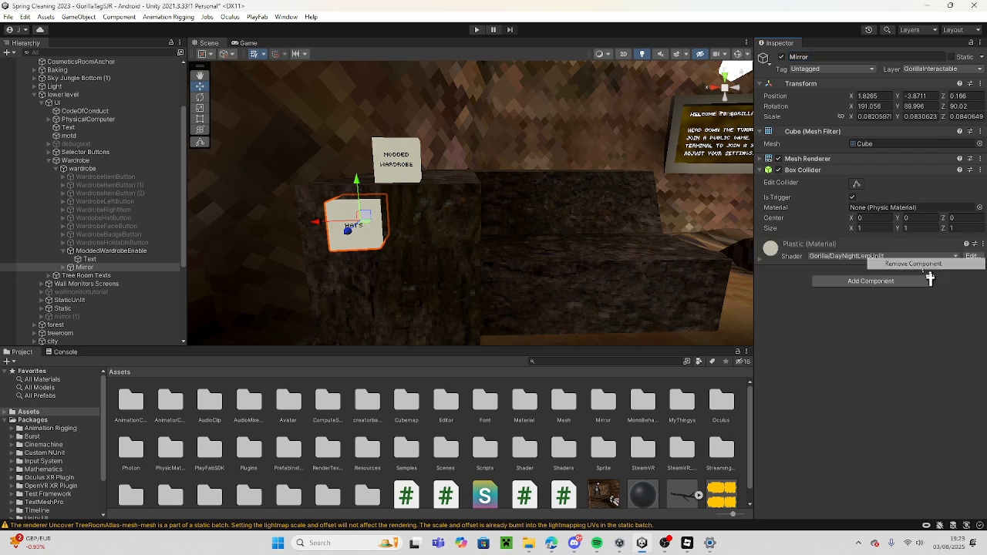
left_click(895, 281)
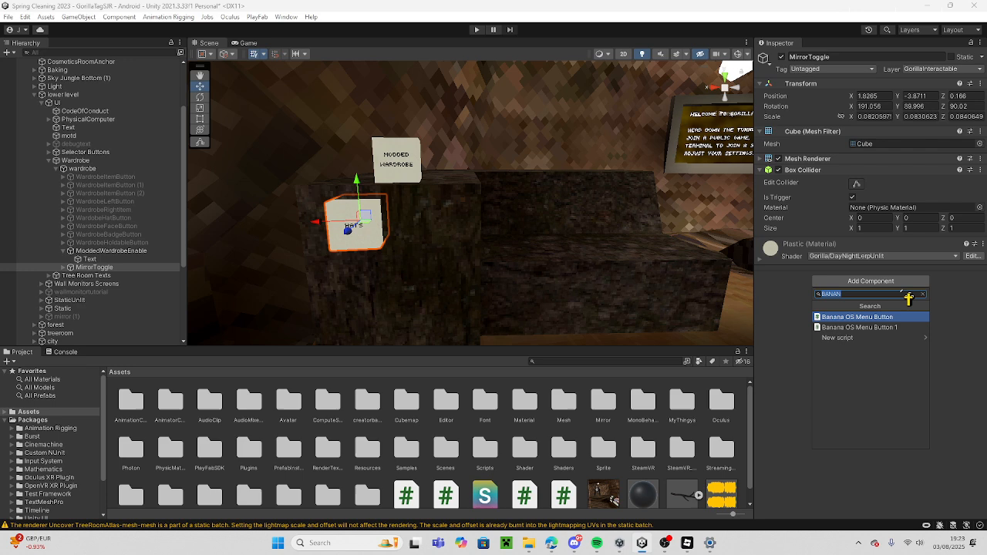
left_click(906, 335)
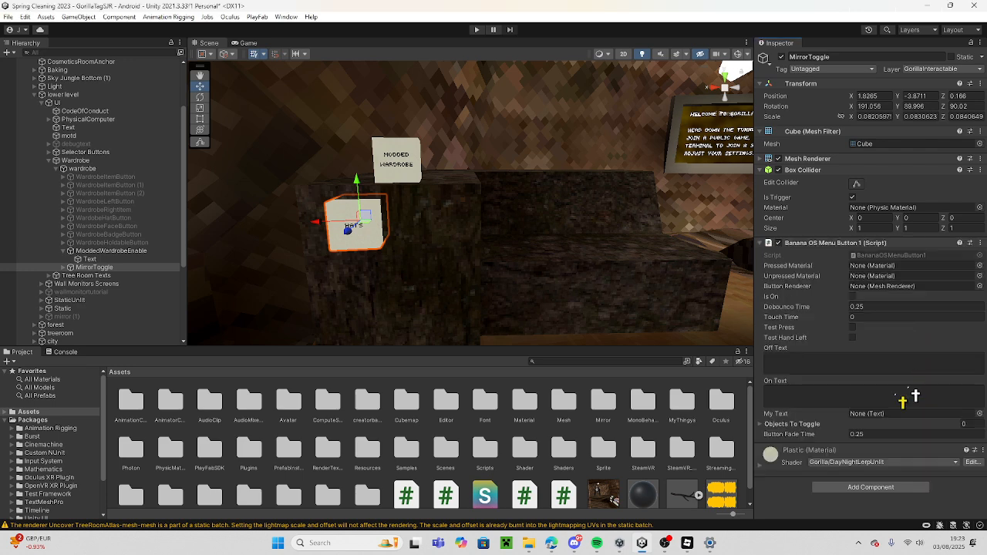
Set MirrorToggle's Pressed Material to pressed, Unpressed Material to plastic and Button Renderer to MirrorToggle.
left_click(980, 266)
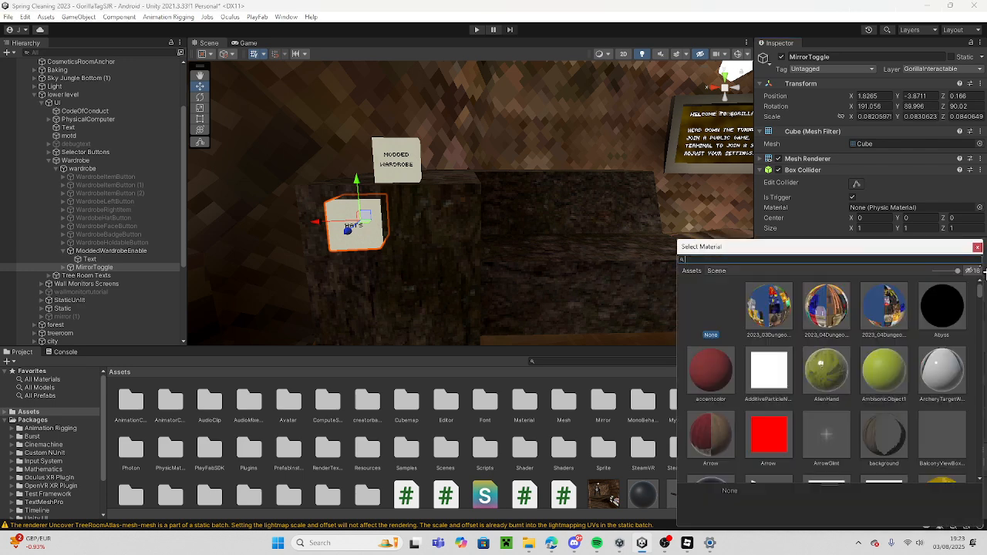
type("pro")
type("d")
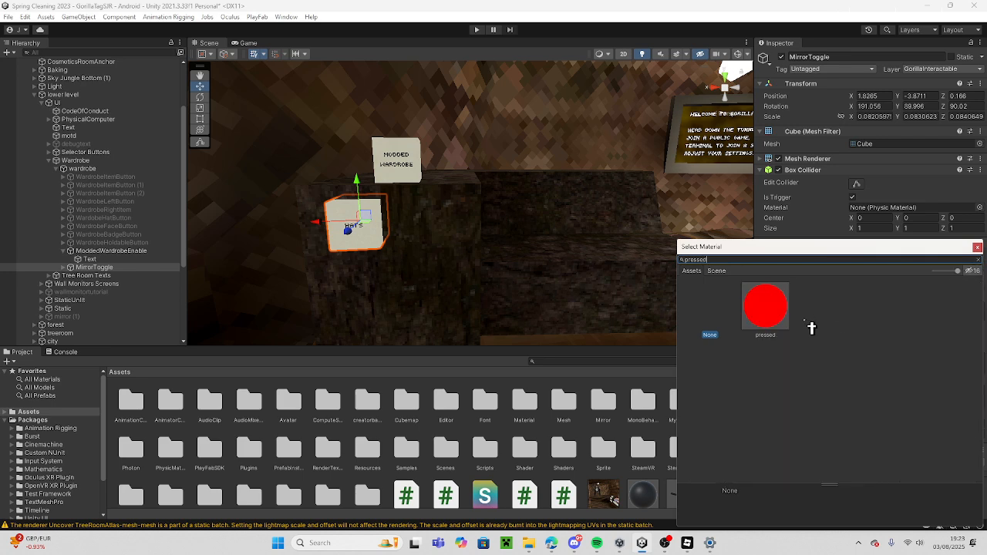
left_click(978, 247)
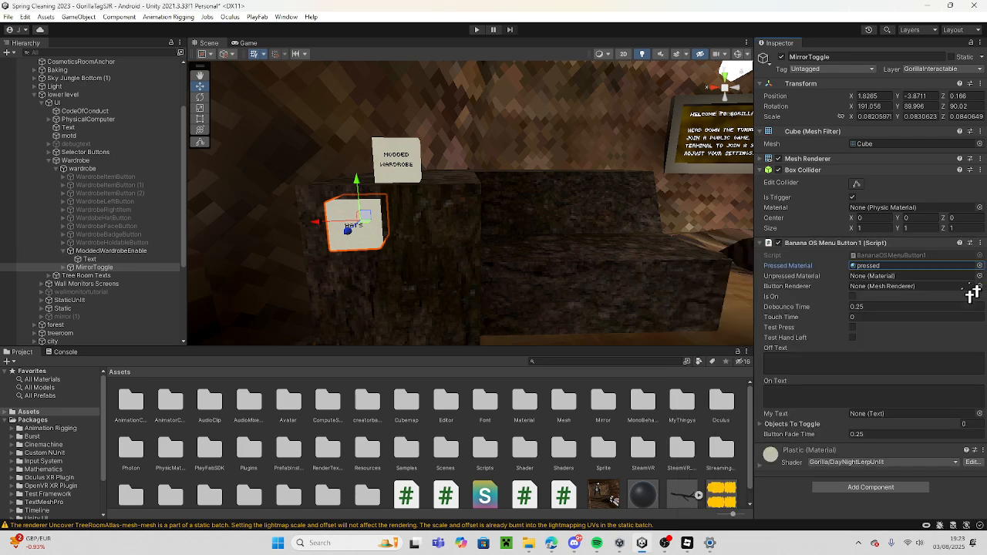
left_click_drag(929, 332, 944, 276)
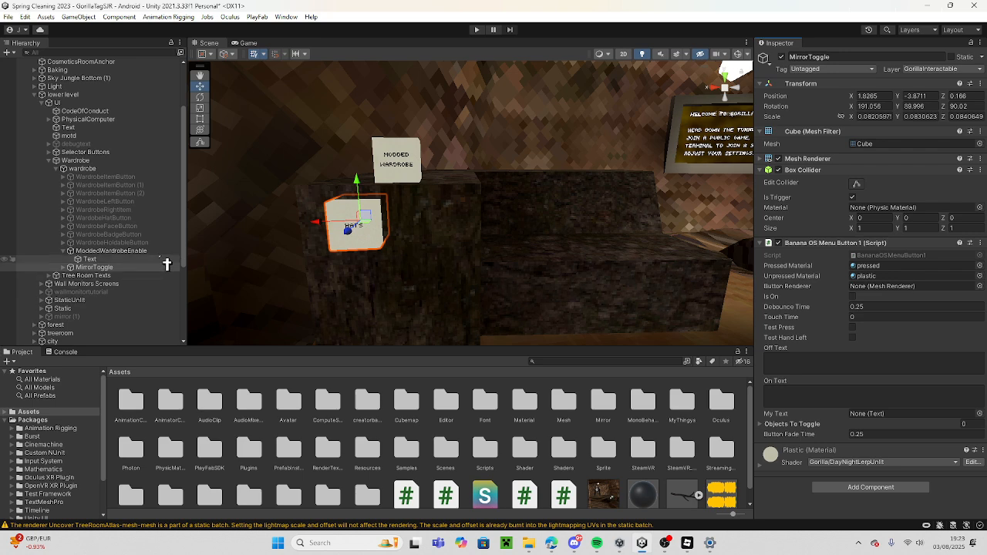
left_click_drag(164, 270, 910, 293)
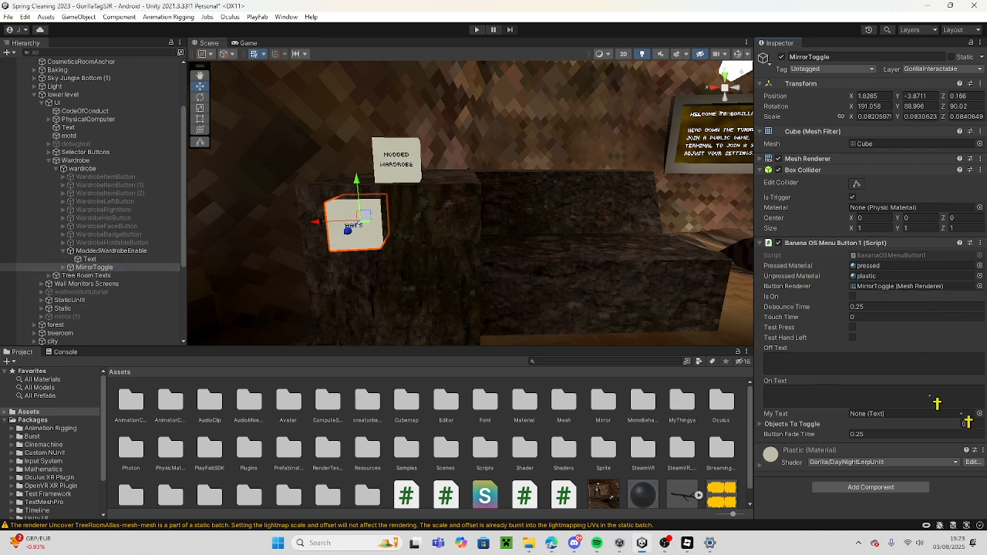
Add one Objects To Toggle entry on MirrorToggle and assign the scene's mirror object as its Game Object.
scroll(115, 216, "up", 3)
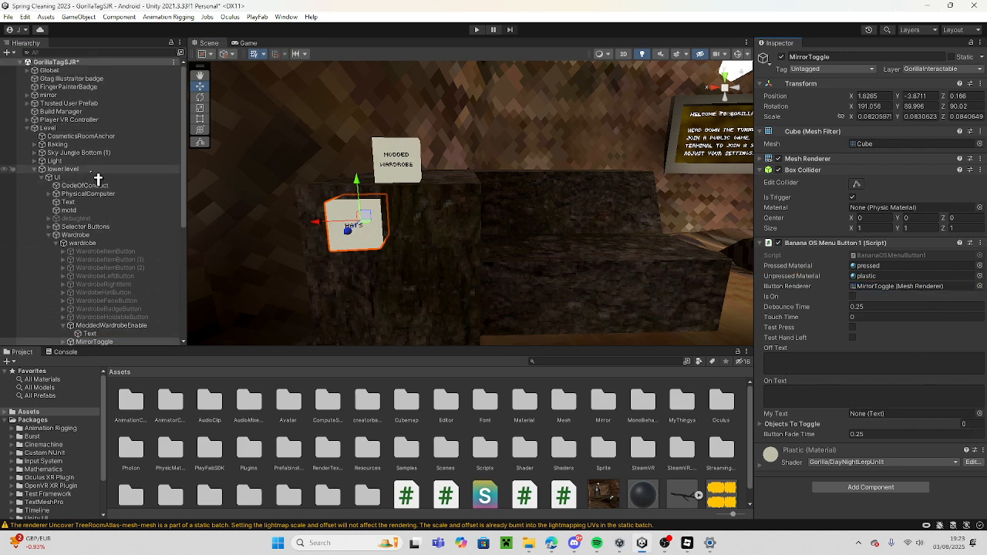
left_click_drag(63, 96, 789, 432)
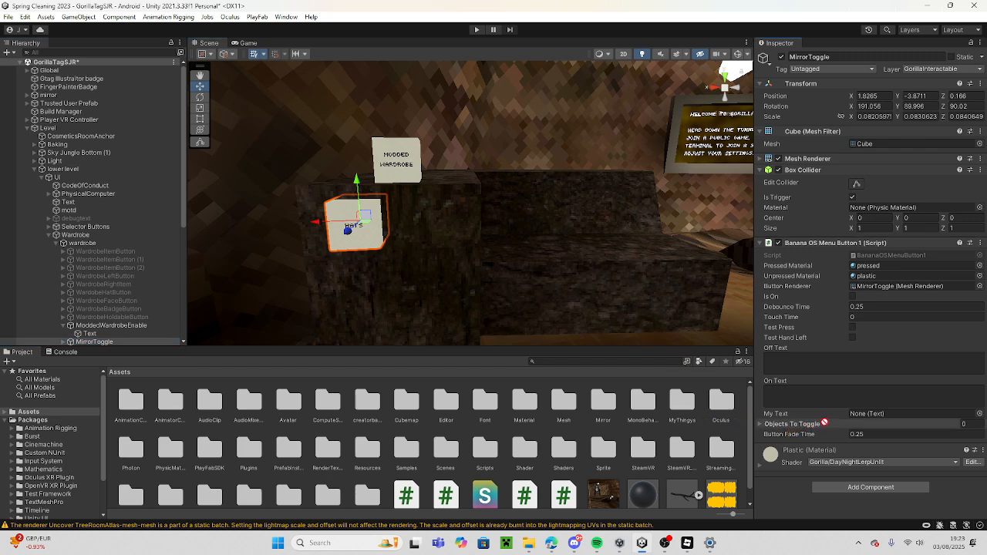
left_click_drag(818, 425, 697, 352)
left_click_drag(786, 411, 822, 425)
left_click(825, 427)
left_click(952, 448)
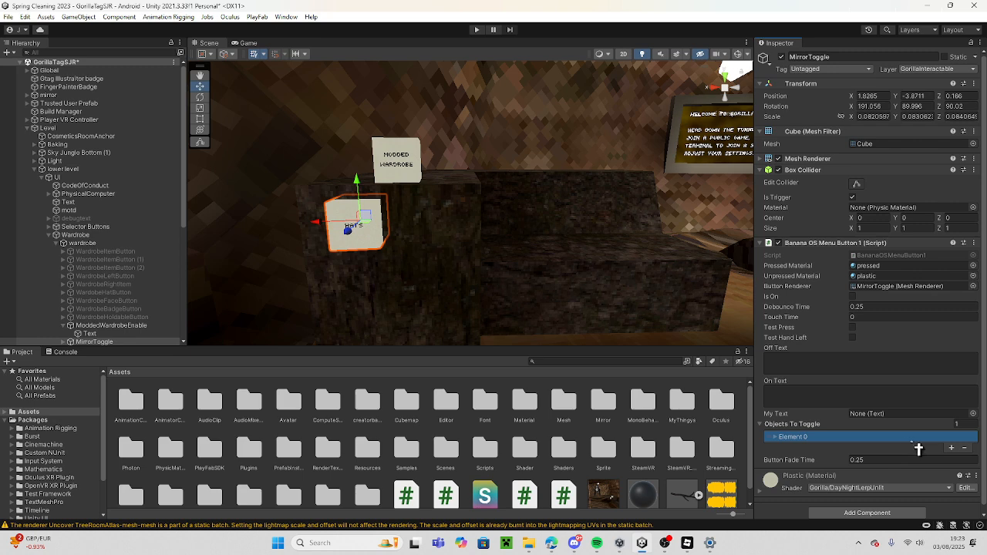
left_click(886, 441)
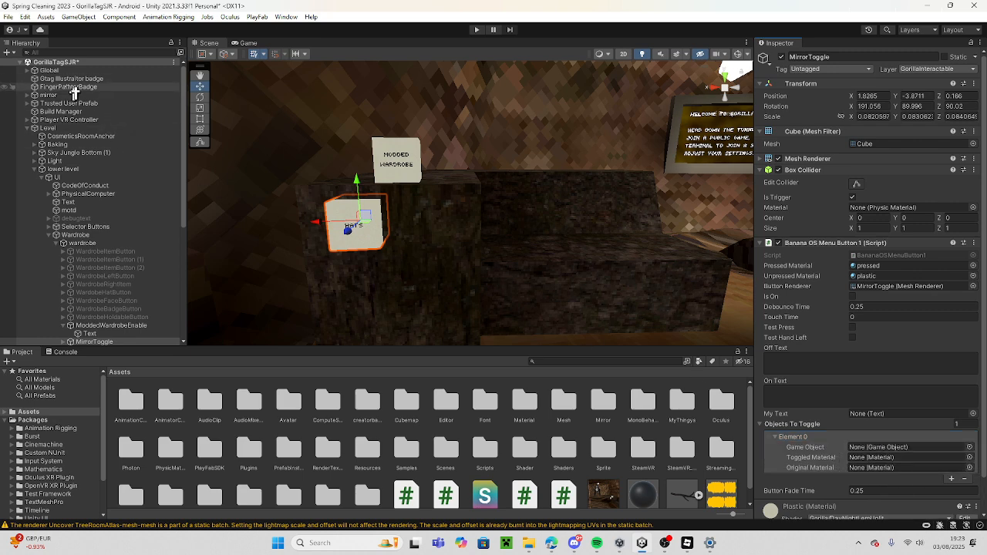
left_click_drag(75, 96, 907, 449)
Set the Toggled Material of the mirror entry to pressed.
left_click(973, 464)
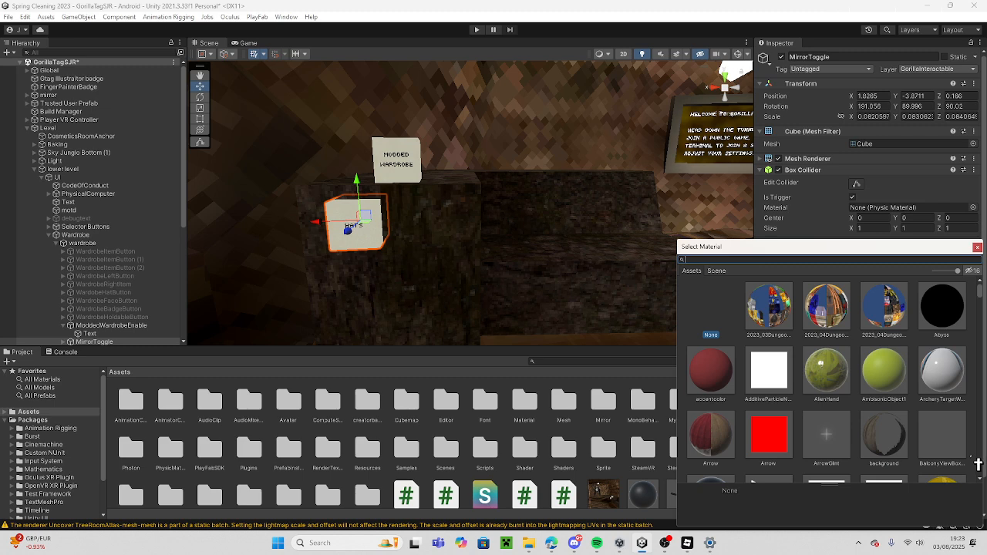
type("pressed")
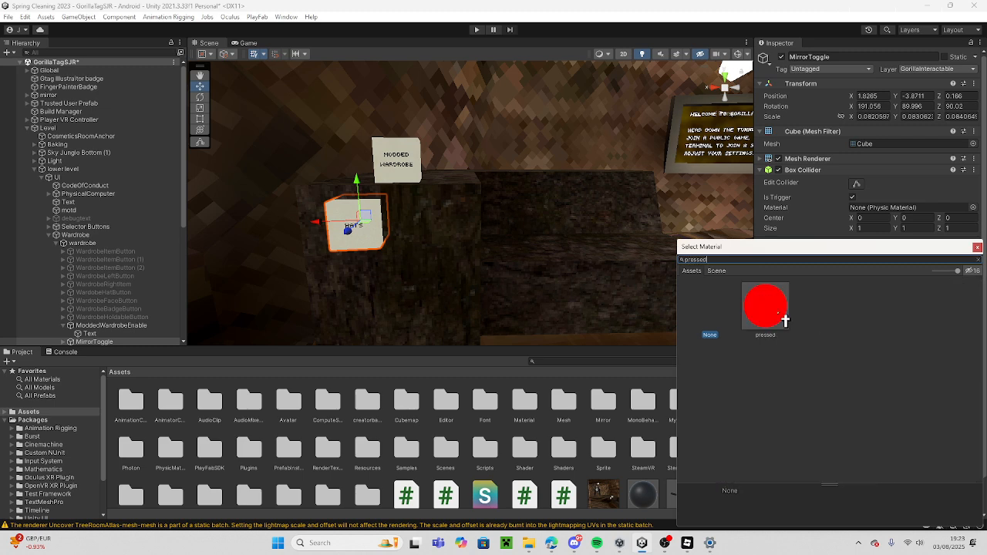
left_click(779, 317)
left_click(977, 248)
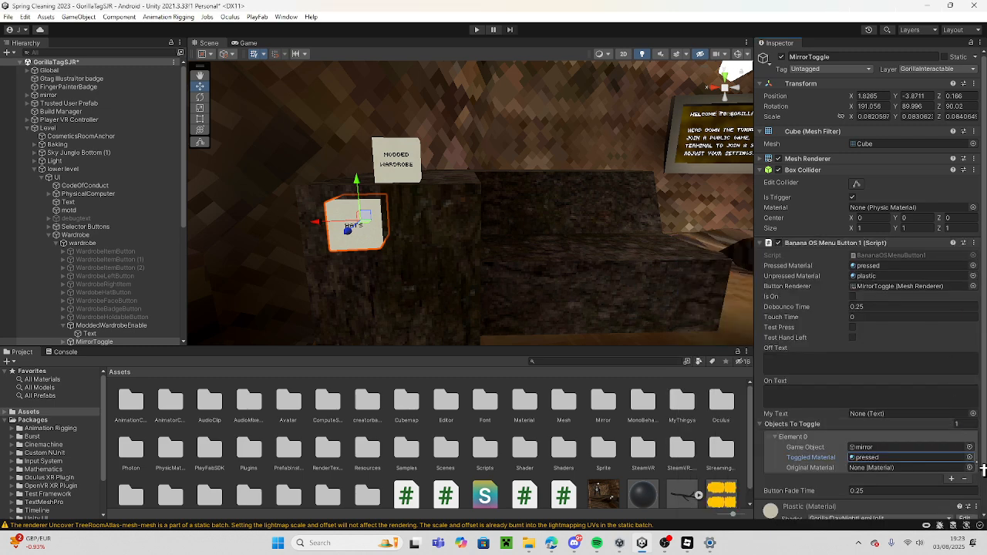
Set the mirror entry's Original Material to plastic, and deactivate the scene's mirror object.
left_click(870, 467)
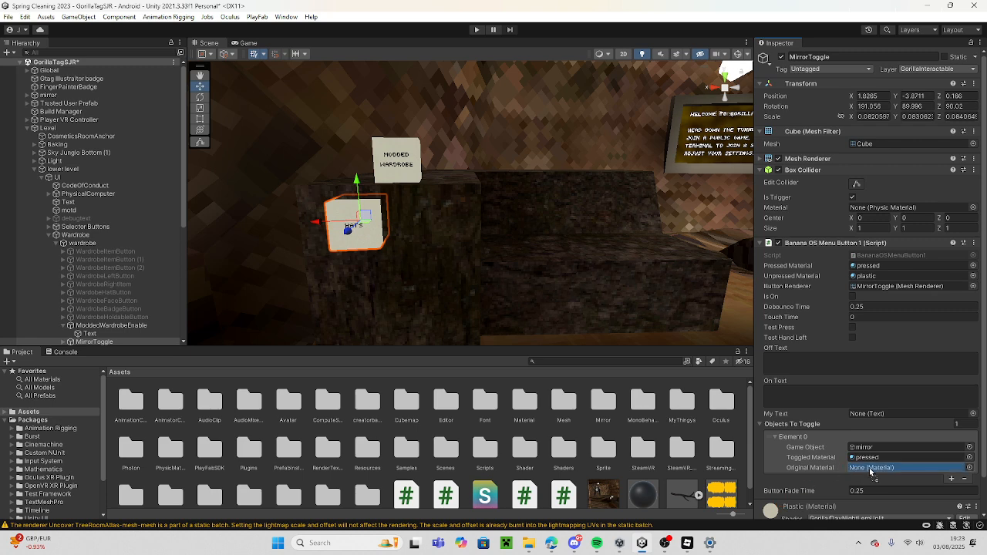
left_click_drag(870, 471, 871, 470)
right_click_drag(439, 256, 629, 251)
left_click(116, 95)
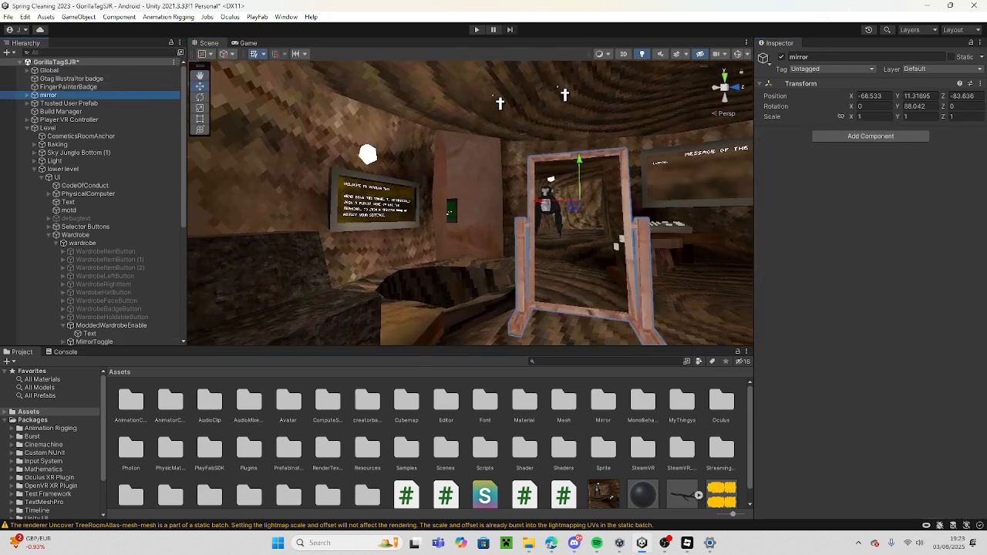
left_click(782, 57)
Change the label text on the MirrorToggle button to MIRROR.
right_click_drag(405, 237, 253, 266)
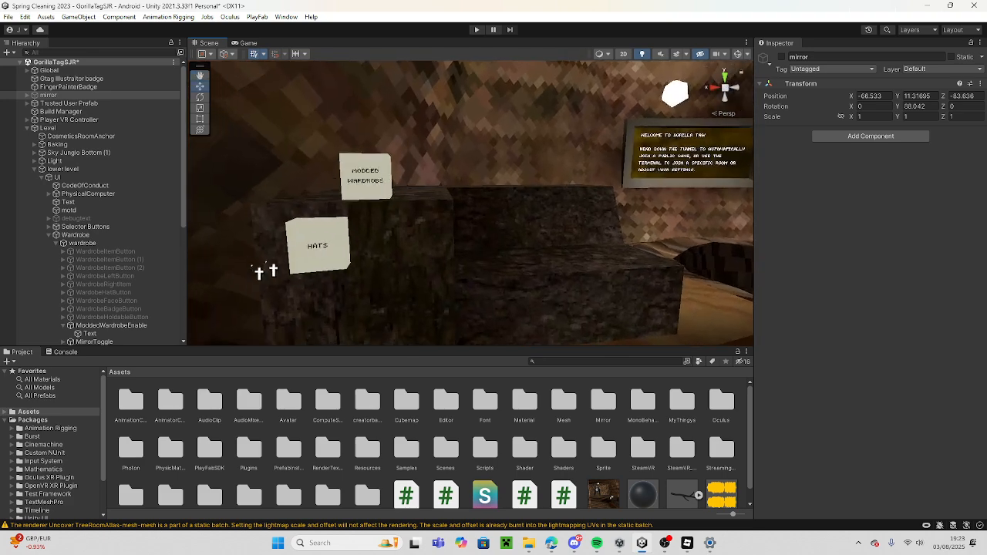
left_click(346, 229)
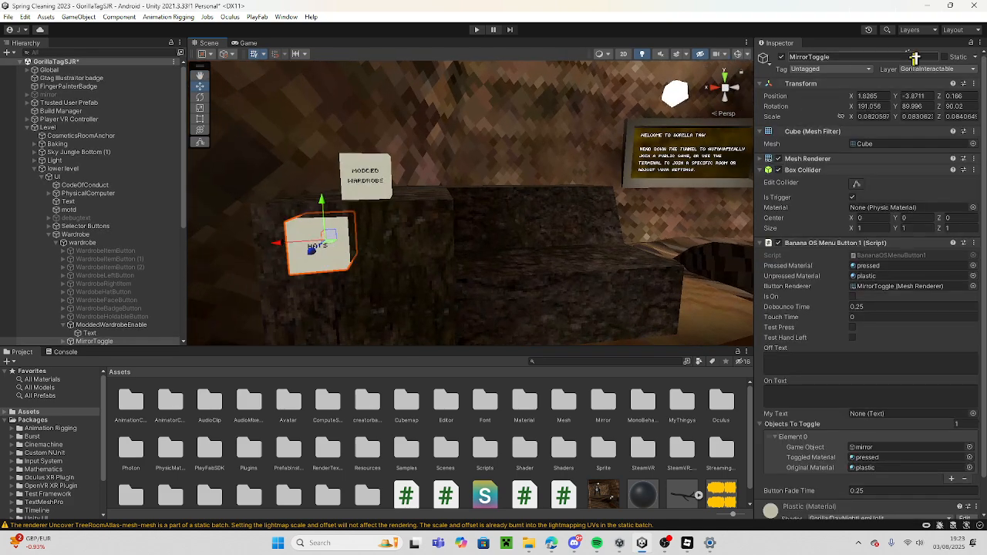
left_click(738, 53)
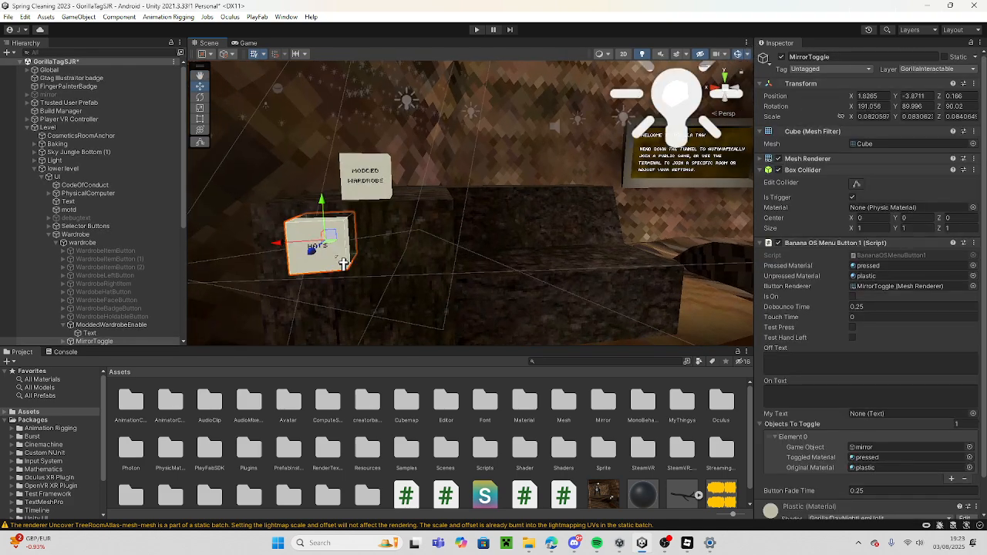
left_click(344, 264)
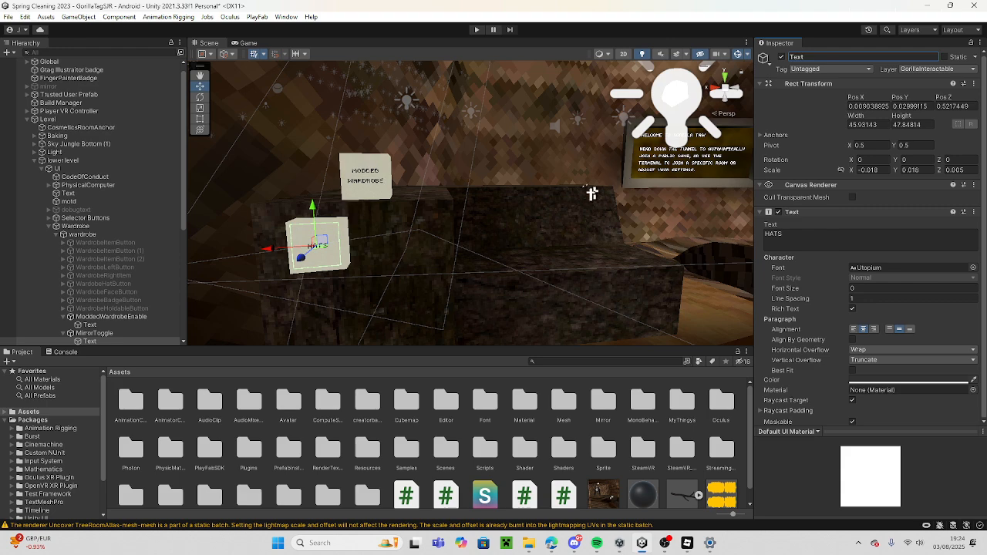
right_click_drag(538, 288, 686, 302)
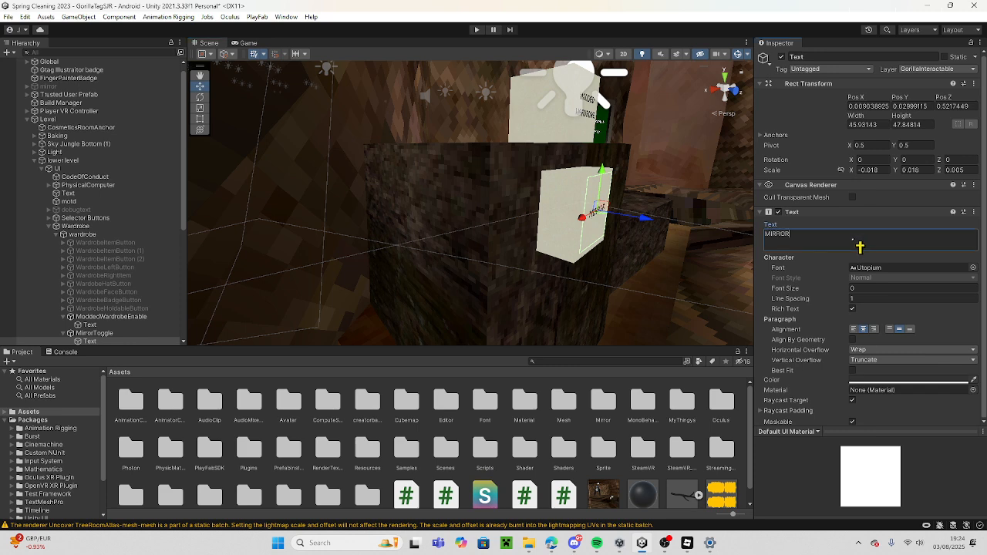
key("d")
right_click_drag(509, 278, 378, 193)
Duplicate the MirrorToggle button and place the copy beside it at about X 1.8576, Y -3.712, Z 0.1659.
left_click(400, 202)
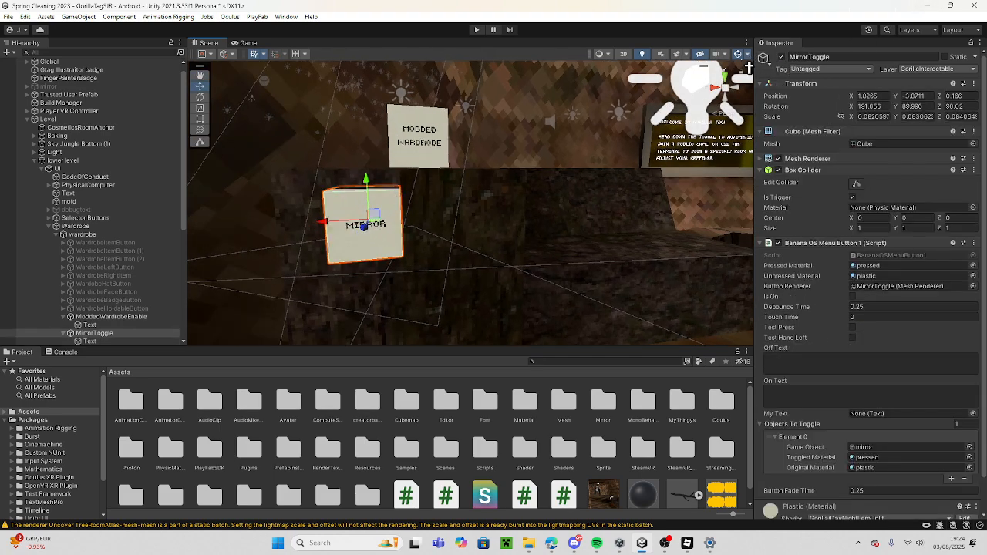
key("ctrl+d")
left_click_drag(327, 229, 448, 234)
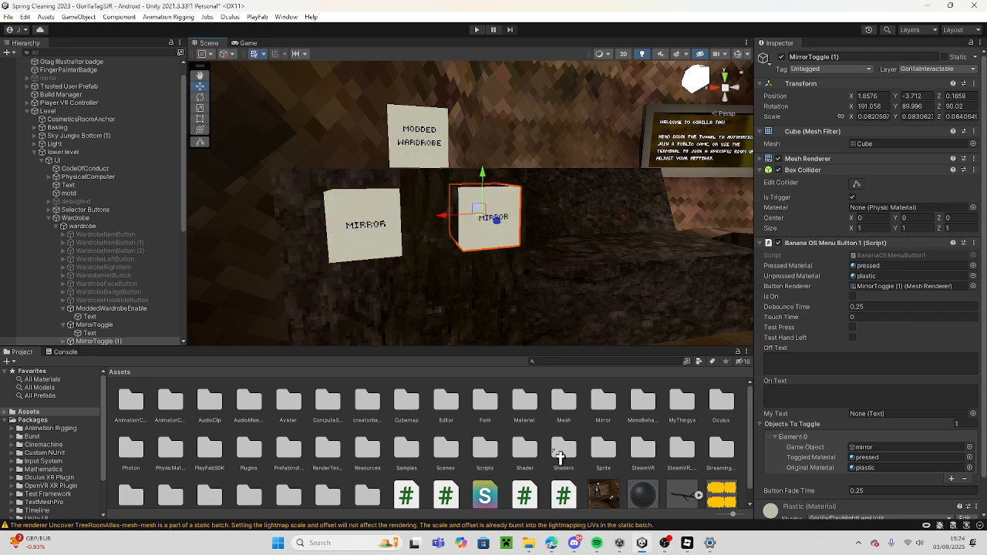
Import the custom package iiStupid&SoundpadPrivQIX from the Downloads folder with all of its assets.
scroll(409, 439, "down", 1)
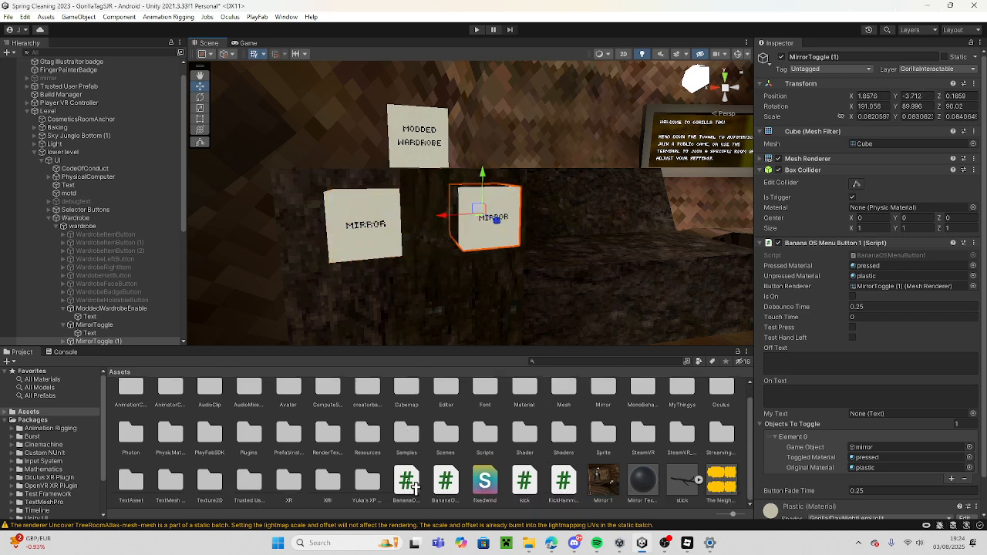
right_click(429, 514)
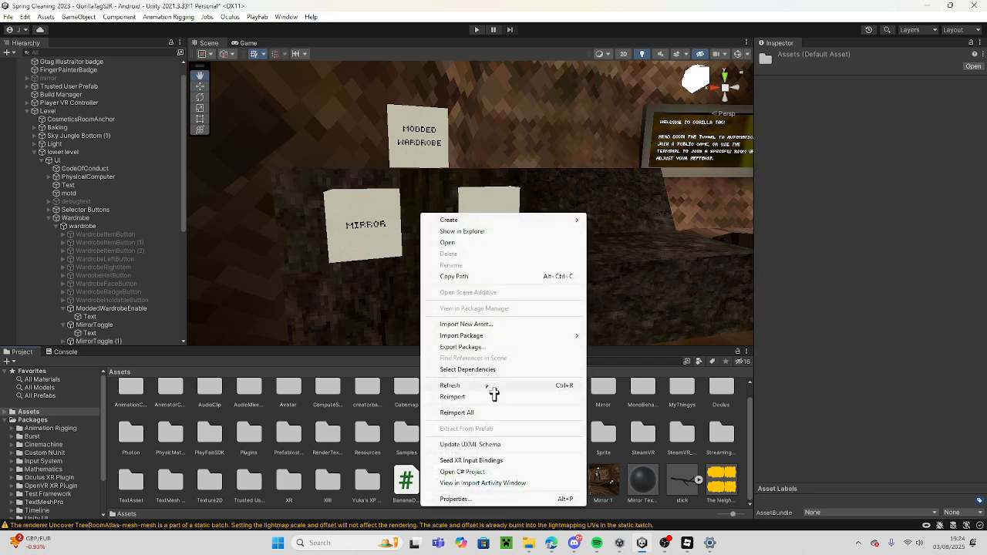
mouse_move(575, 336)
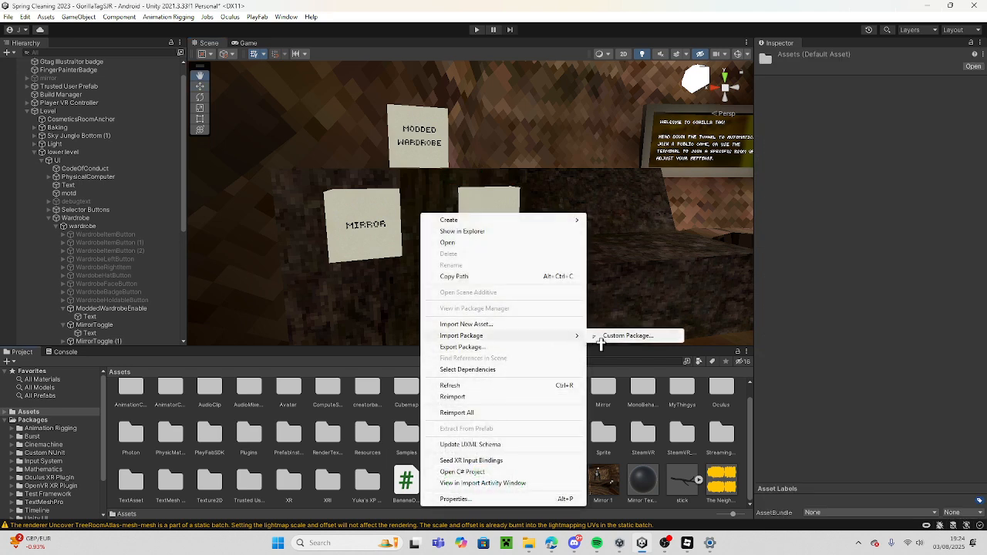
left_click(617, 335)
scroll(154, 185, "down", 4)
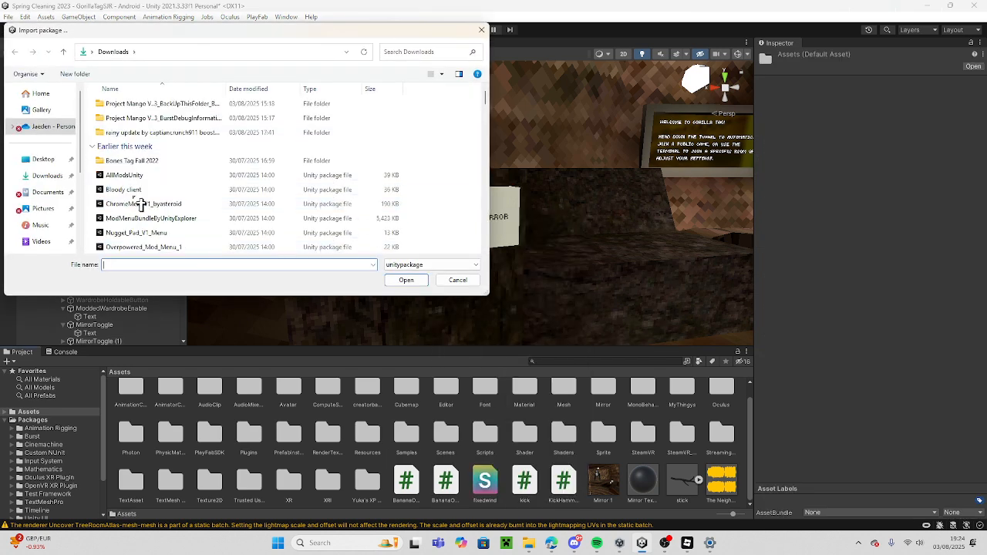
scroll(182, 170, "down", 8)
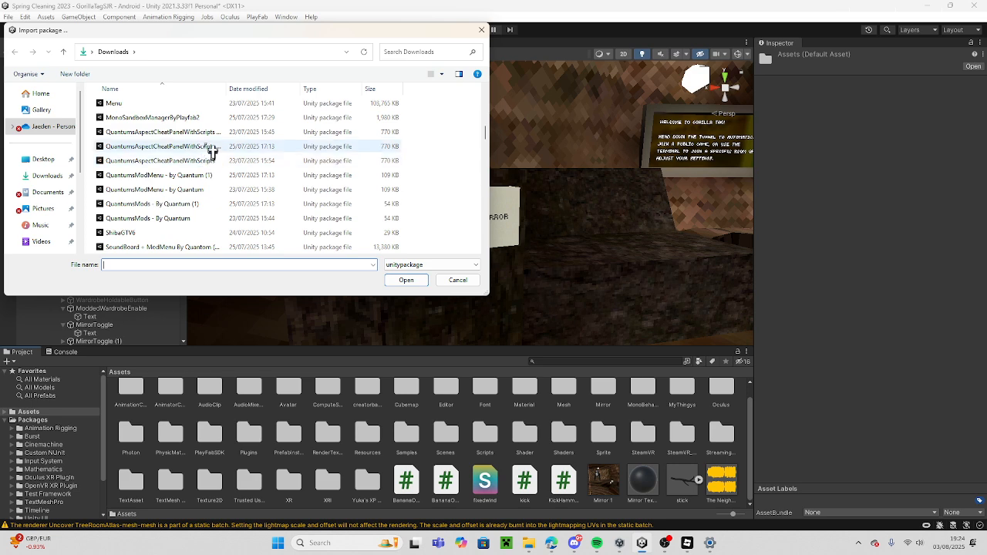
scroll(212, 152, "up", 2)
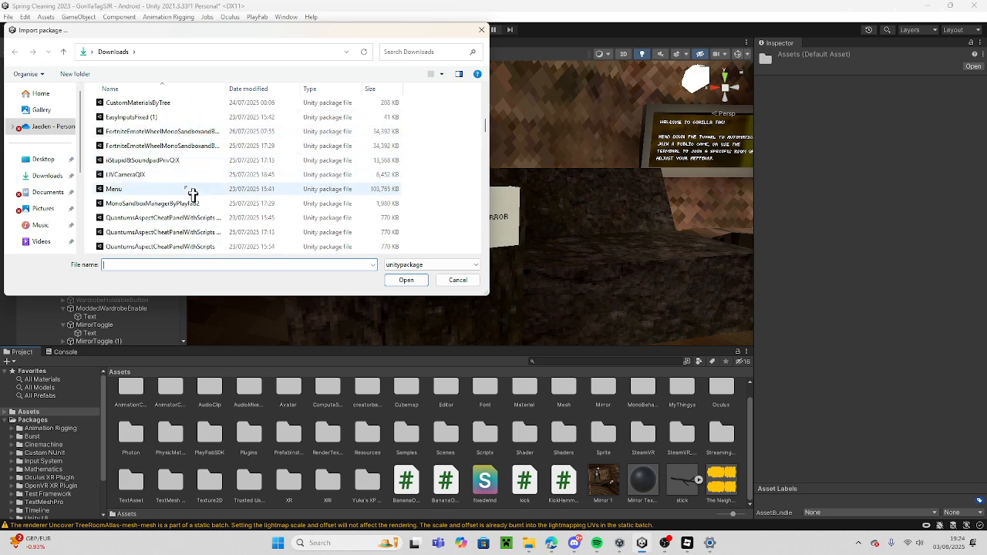
scroll(182, 160, "up", 1)
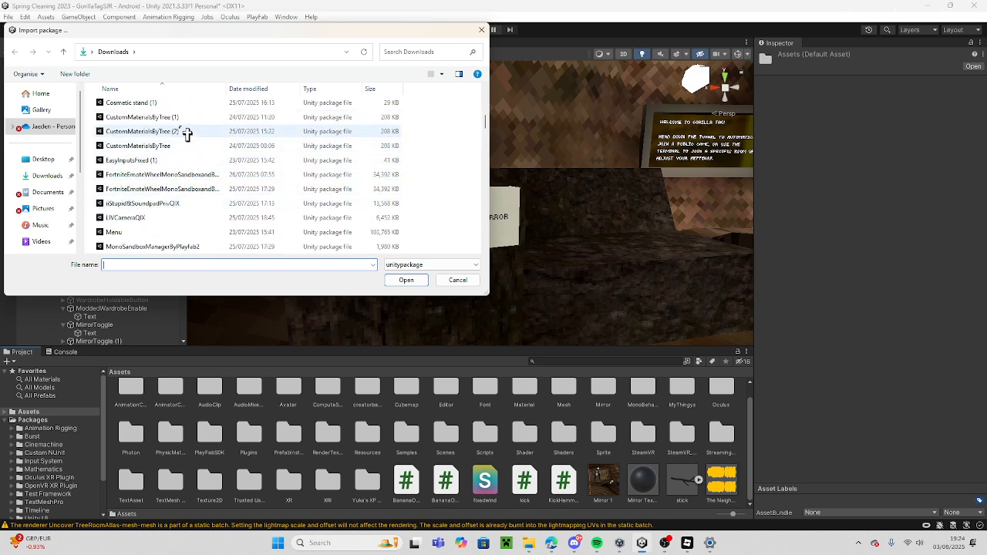
scroll(186, 131, "up", 1)
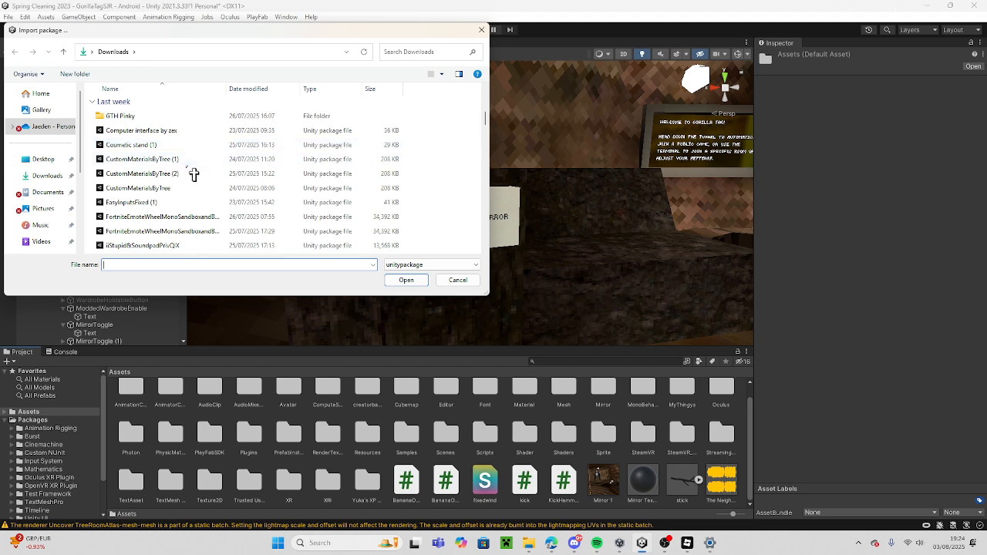
scroll(197, 220, "down", 2)
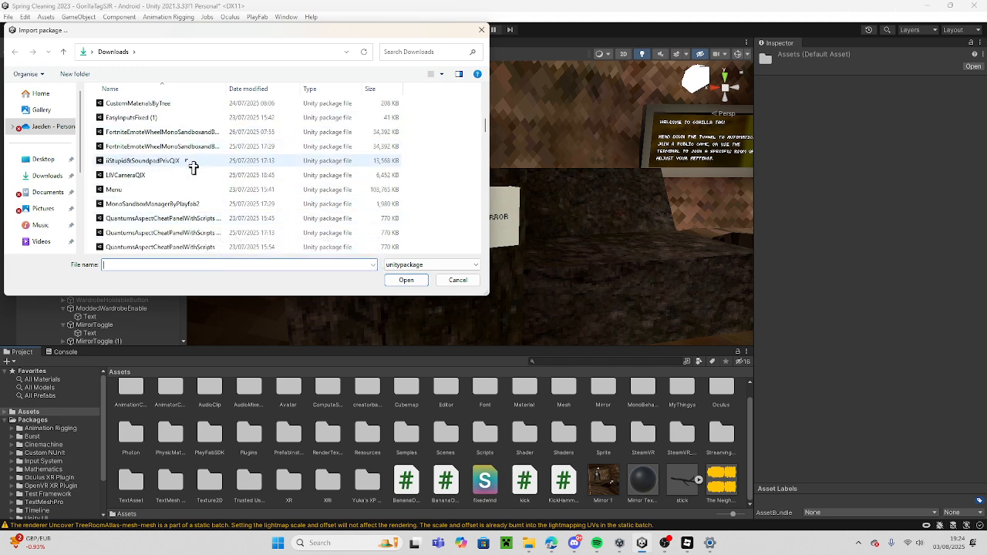
left_click(193, 168)
left_click(406, 281)
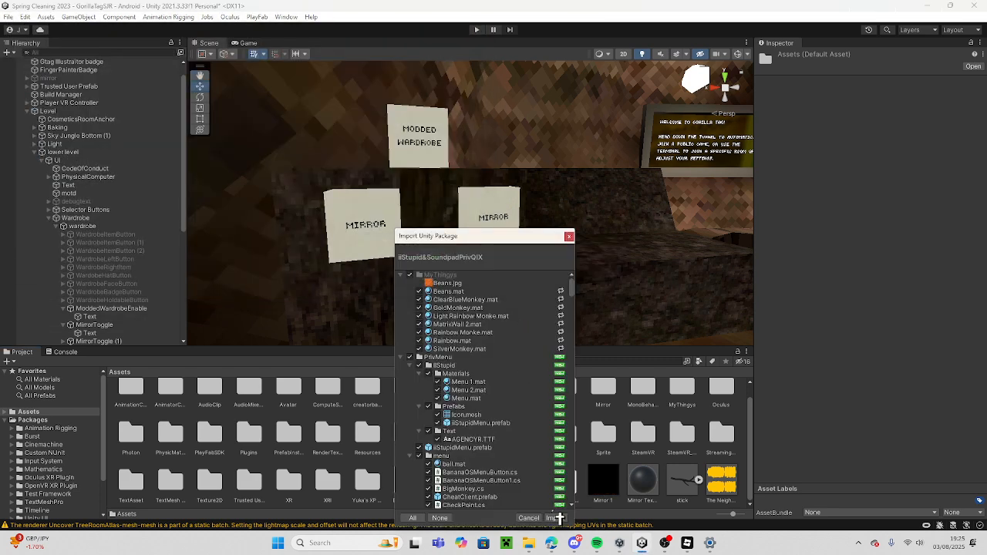
left_click(555, 518)
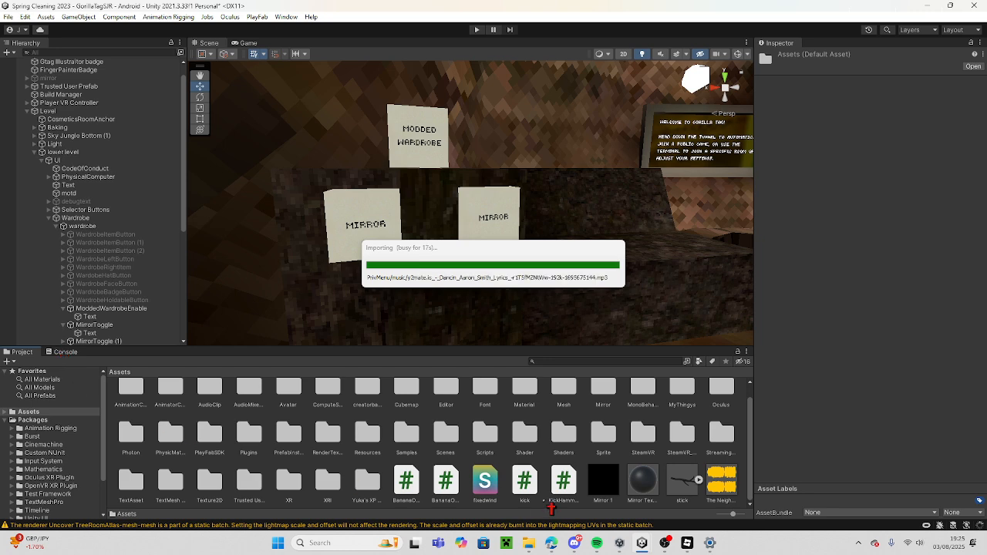
Clear the Console messages and review the script errors.
left_click(60, 354)
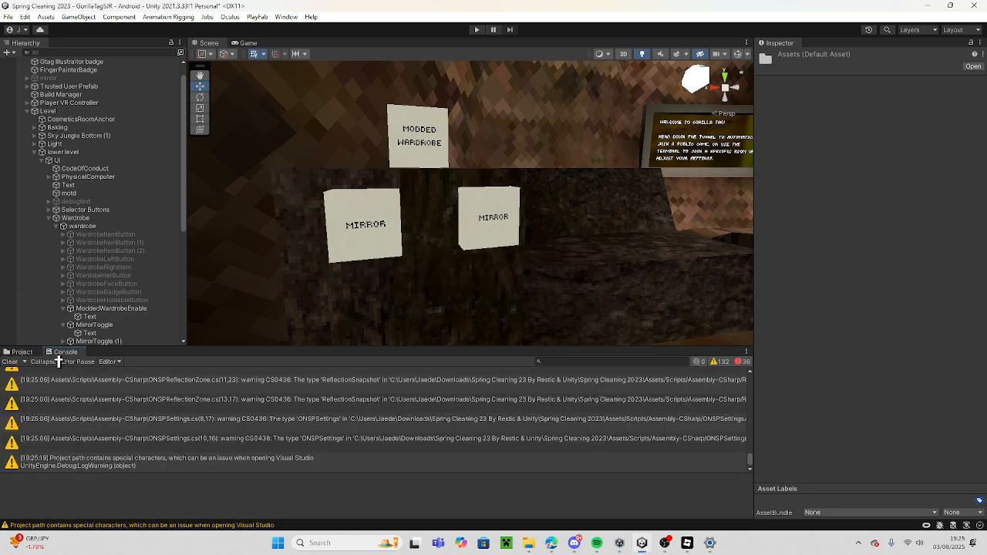
left_click(10, 362)
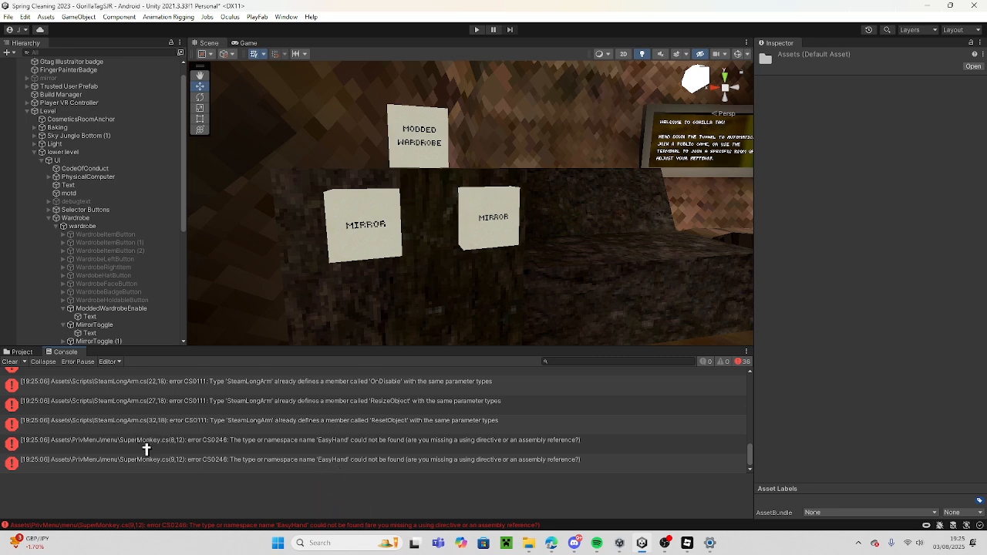
left_click(21, 352)
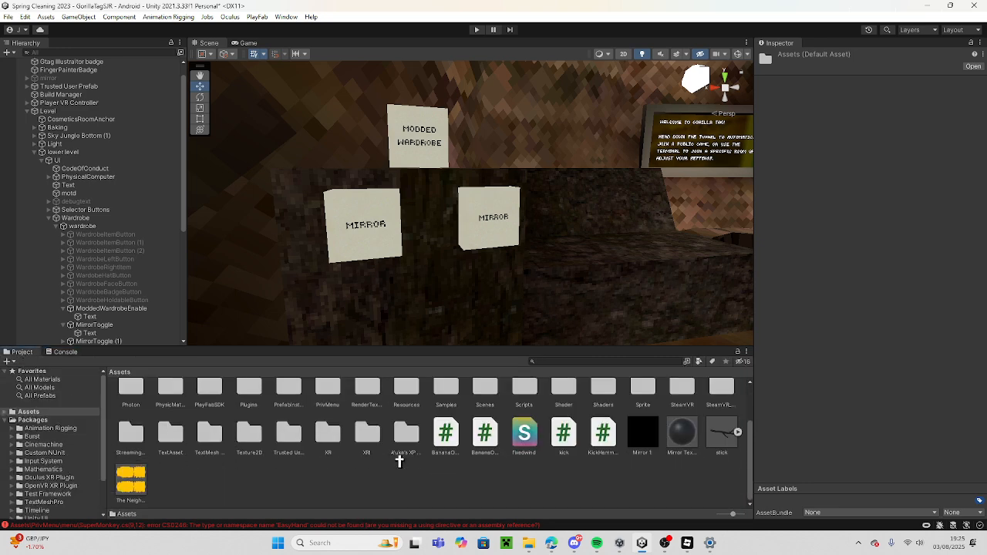
Place the iiStupidMenu prefab from the PrivMenu folder in the scene near the wardrobe buttons.
scroll(411, 484, "up", 2)
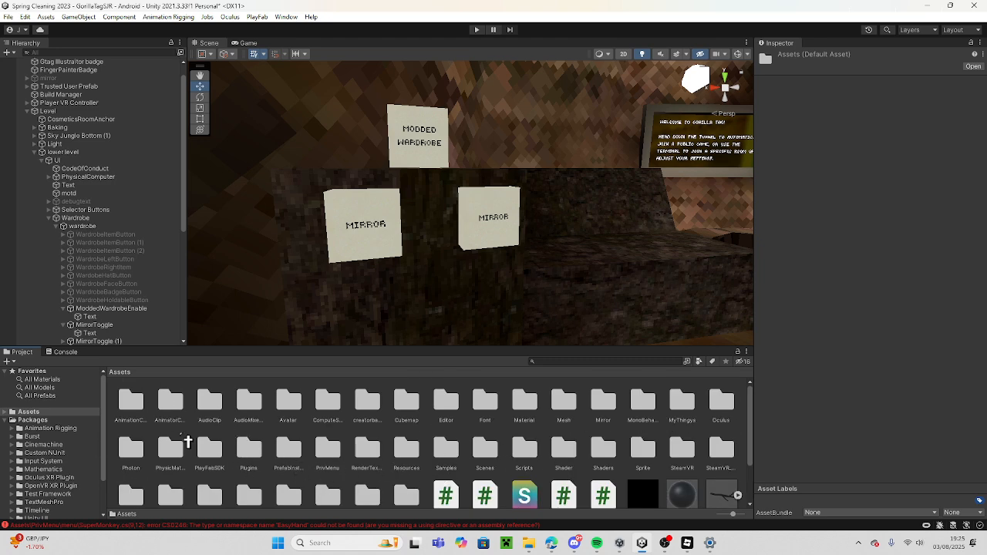
scroll(453, 478, "down", 1)
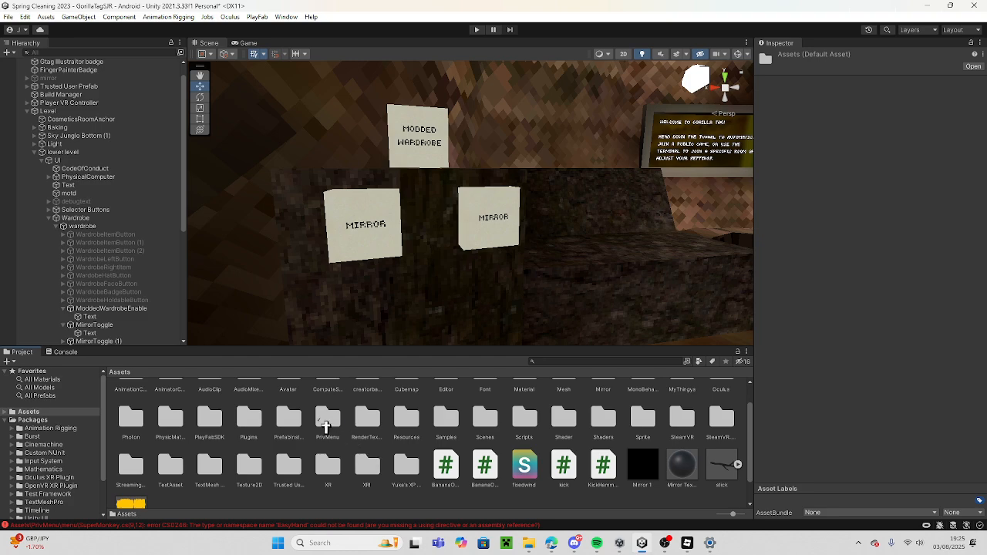
double_click(327, 419)
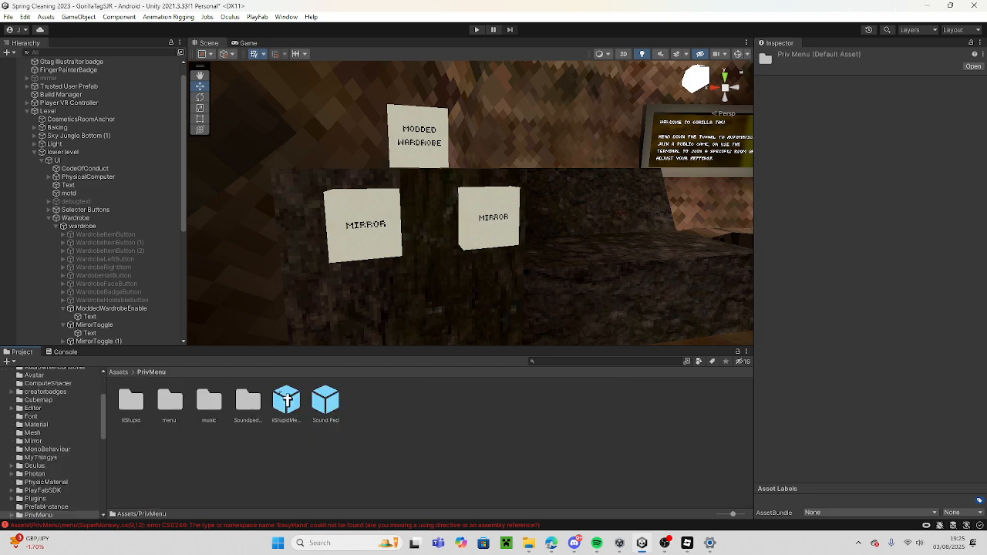
left_click_drag(286, 400, 543, 287)
right_click_drag(543, 287, 261, 289)
Create an empty game object at the root of the scene and name it MENU ENABLE.
scroll(43, 265, "down", 2)
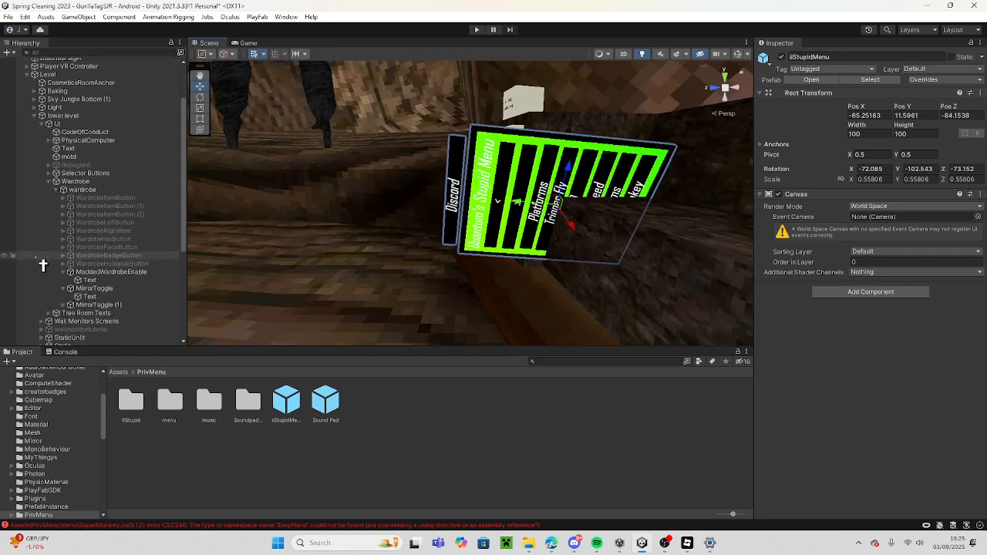
scroll(43, 264, "down", 5)
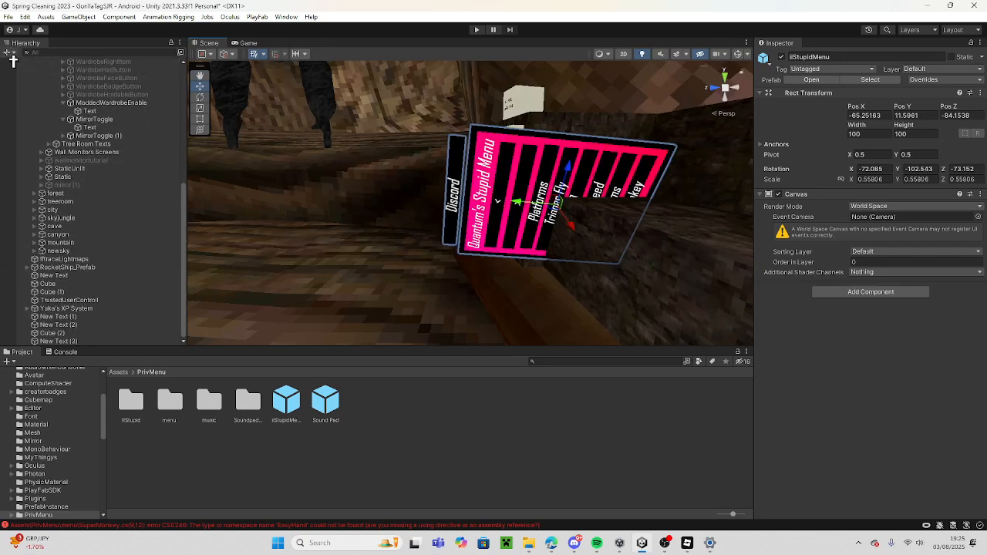
left_click(9, 53)
left_click(38, 65)
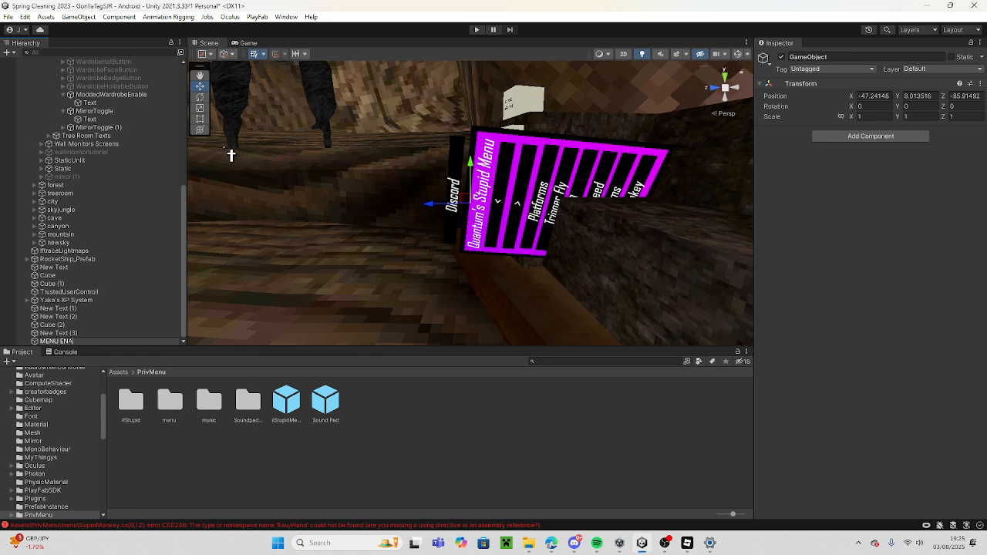
key("Return")
Rename the duplicated mirror button ModMenuButton.
right_click_drag(505, 209, 609, 209)
left_click(512, 176)
right_click_drag(509, 181, 532, 179)
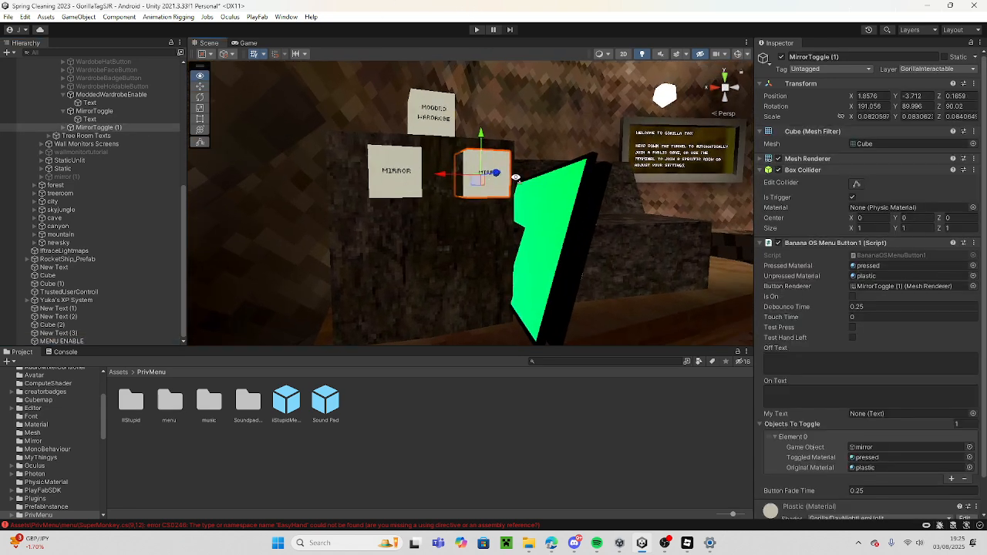
left_click(845, 61)
type("mO")
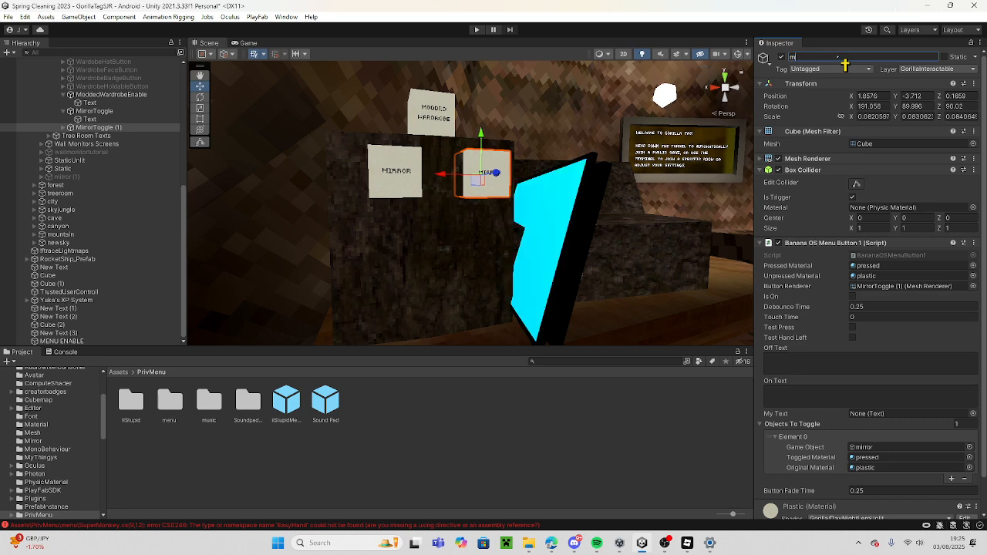
key("BackSpace")
key("BackSpace")
type("ModMenuButton")
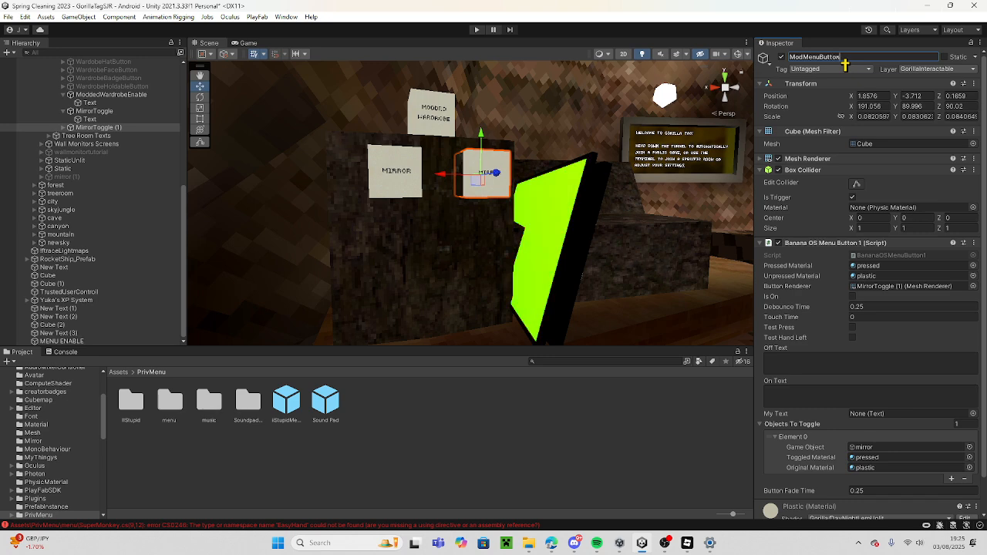
key("Return")
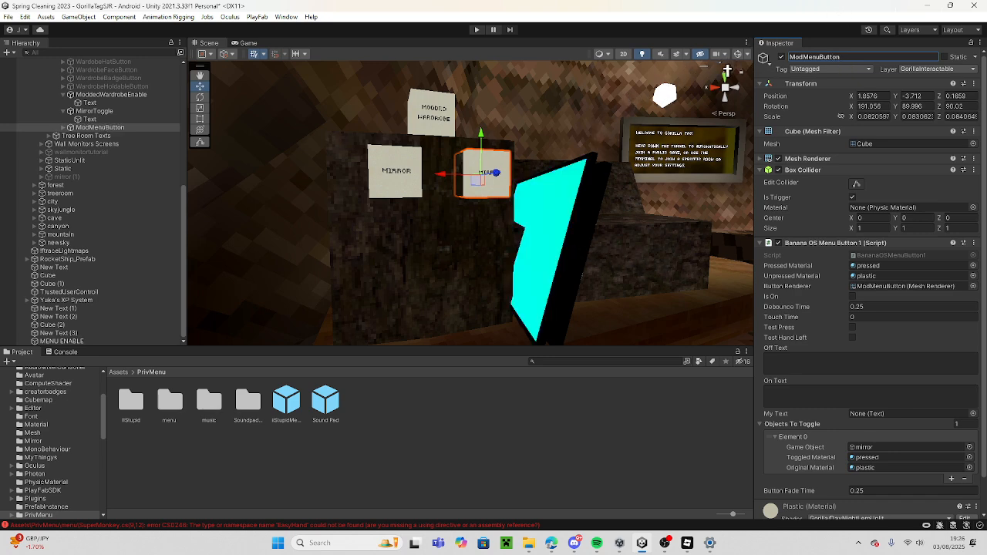
Change the text label on the ModMenuButton to MOD MENU'S.
left_click(738, 56)
left_click(487, 170)
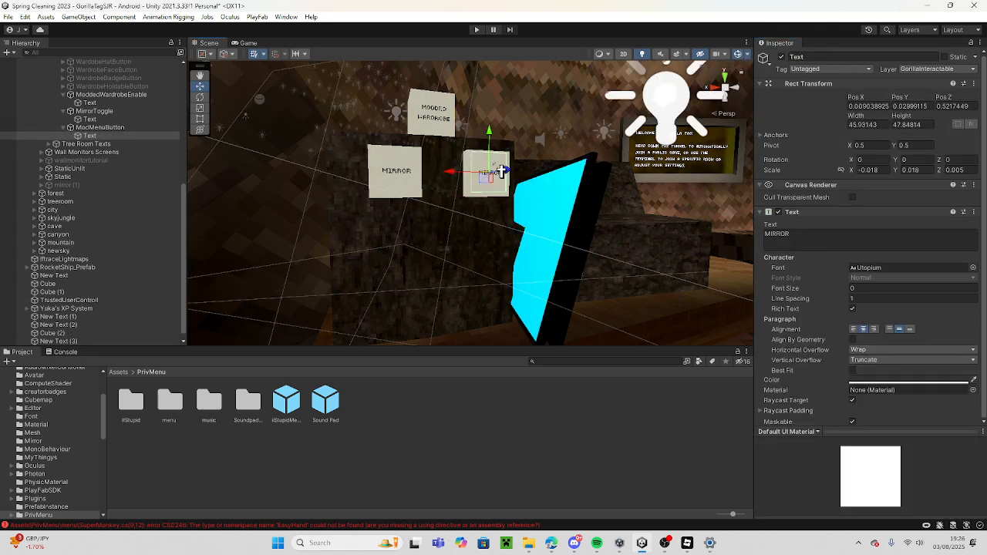
left_click(808, 247)
type("M")
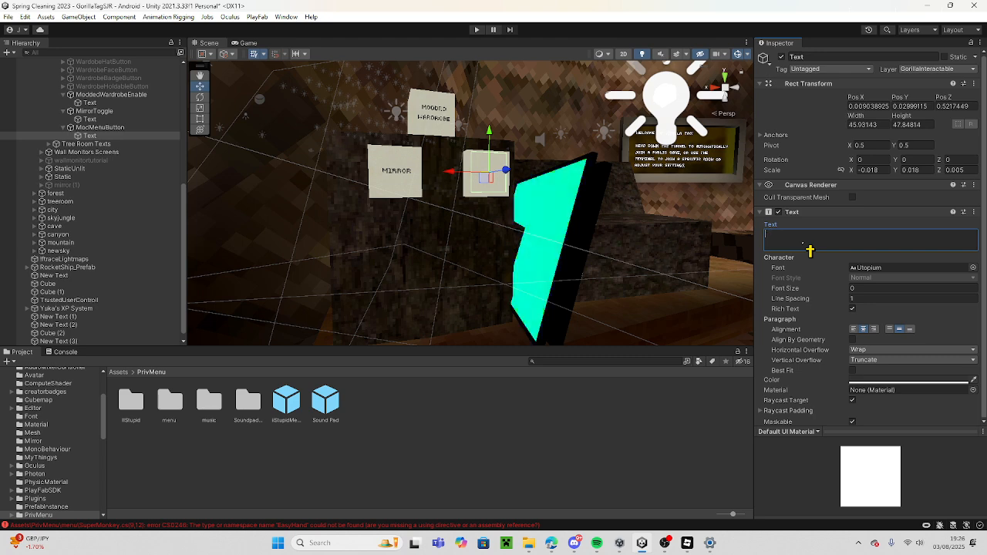
type("ODMENU")
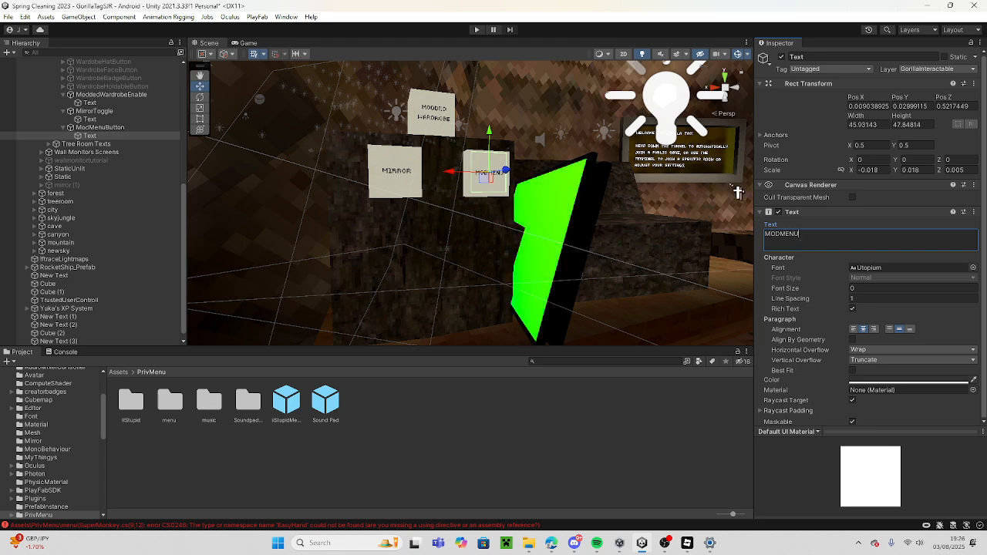
key("w")
right_click_drag(560, 219, 595, 221)
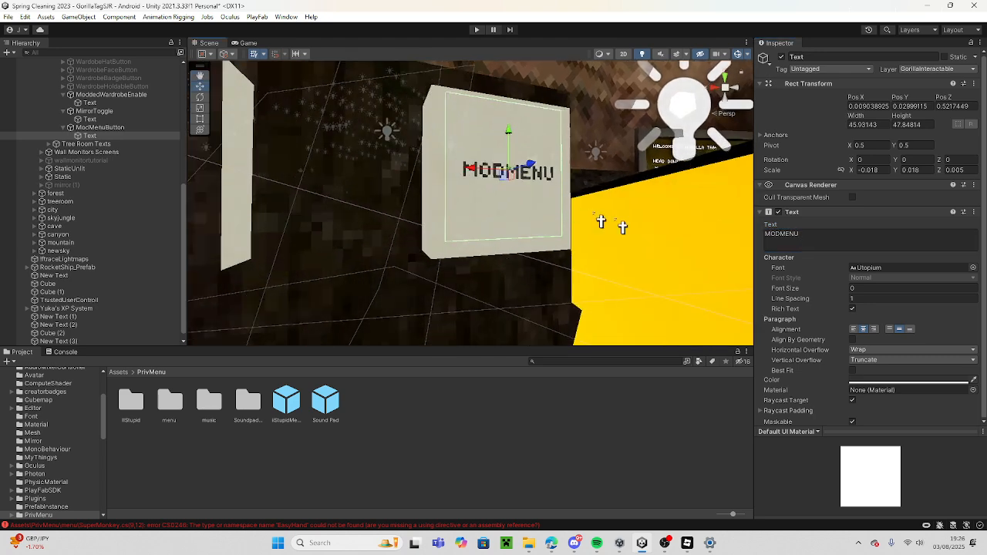
double_click(792, 242)
left_click(781, 240)
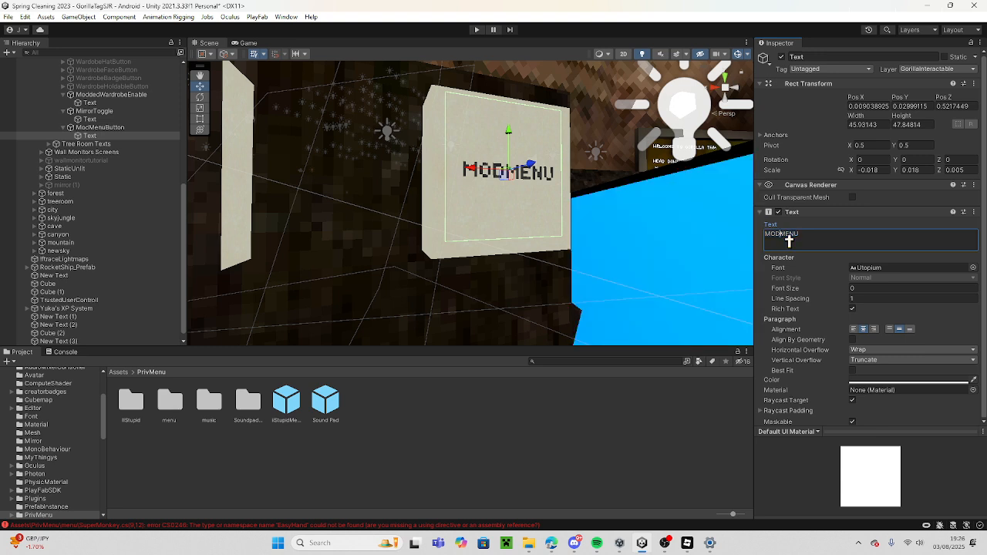
type("MENU")
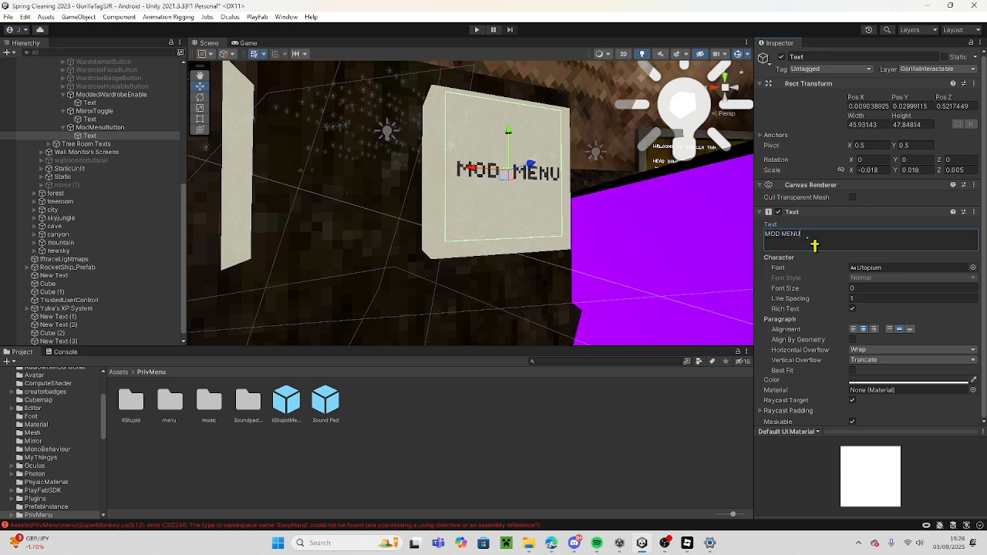
type("'S")
Move the iiStupidMenu canvas away from the front of the wardrobe buttons and hide the scene gizmos.
scroll(94, 185, "up", 3)
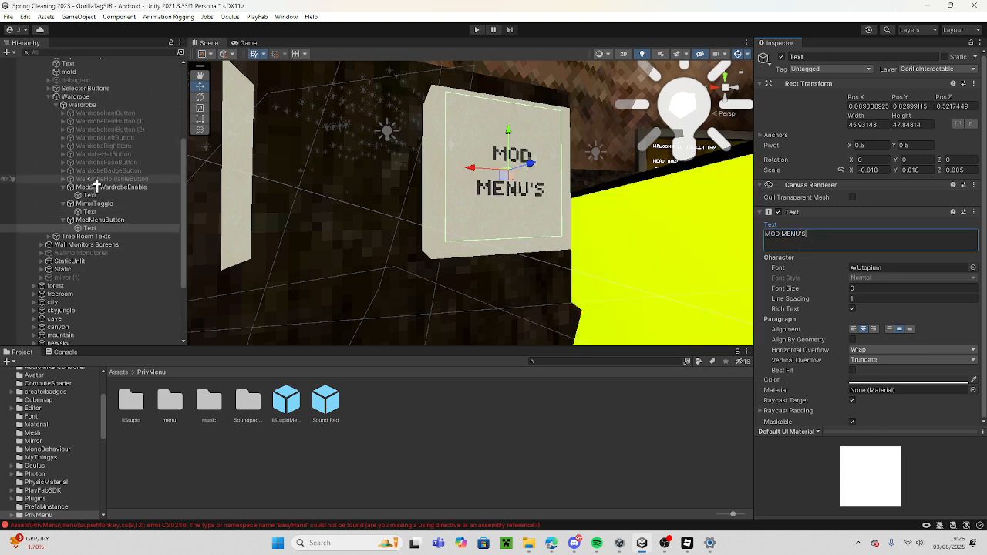
double_click(148, 113)
key("s")
right_click_drag(502, 182, 366, 178)
left_click(346, 169)
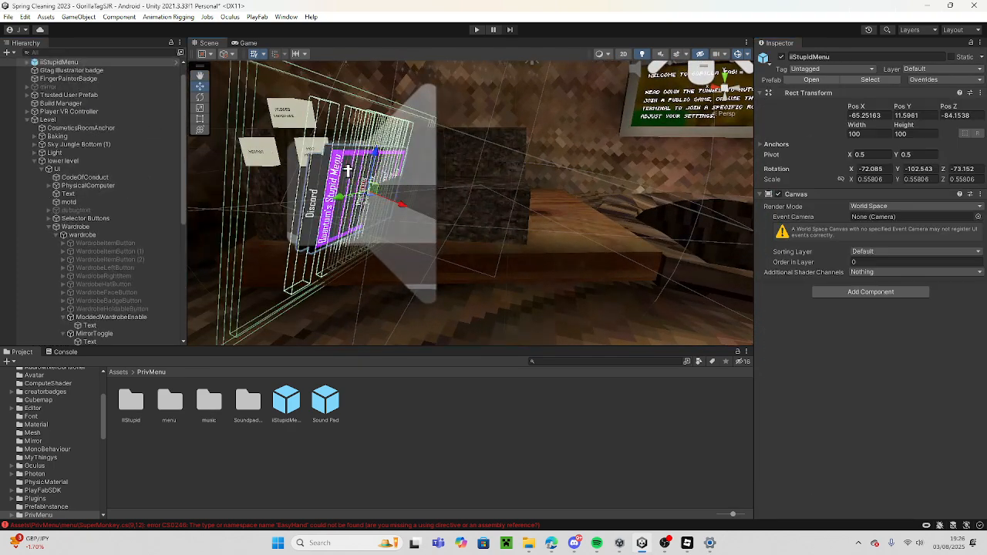
left_click_drag(358, 184, 2, 431)
left_click(738, 54)
right_click_drag(566, 183, 613, 143)
key("w")
key("s")
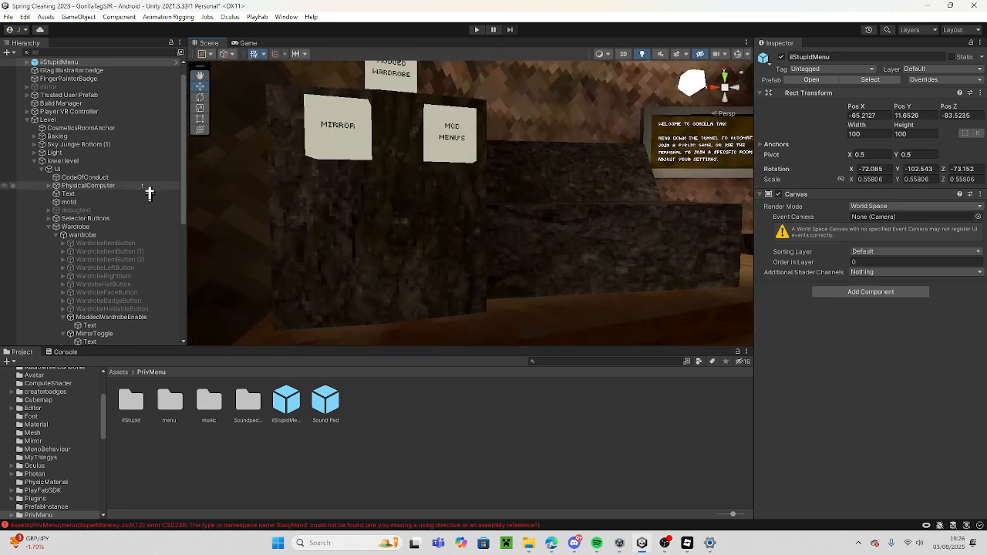
Duplicate the three wardrobe item buttons plus the left and right buttons, parent the copies to ModMenuButton, and activate them.
left_click(151, 243)
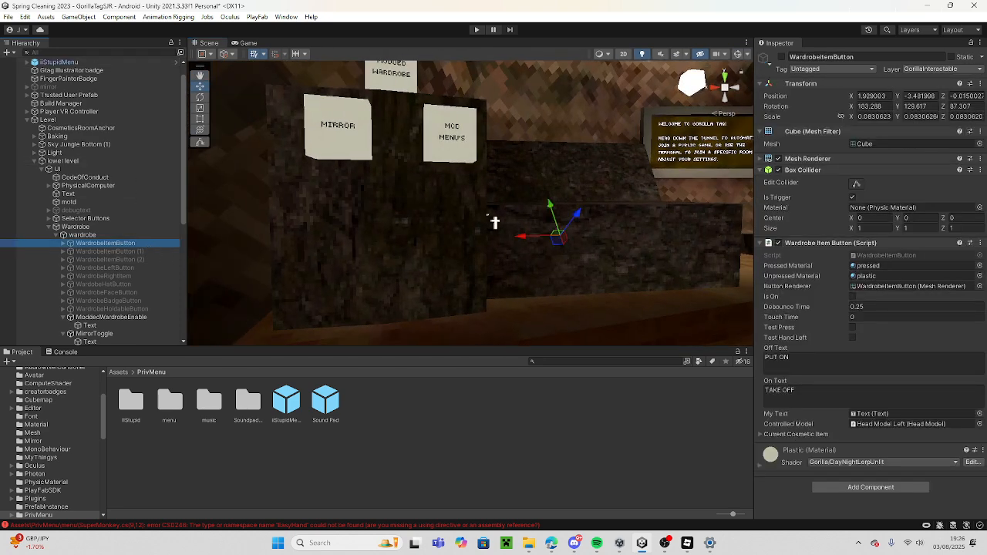
left_click(158, 250, "ctrl")
left_click(160, 260, "ctrl")
left_click(166, 269, "ctrl")
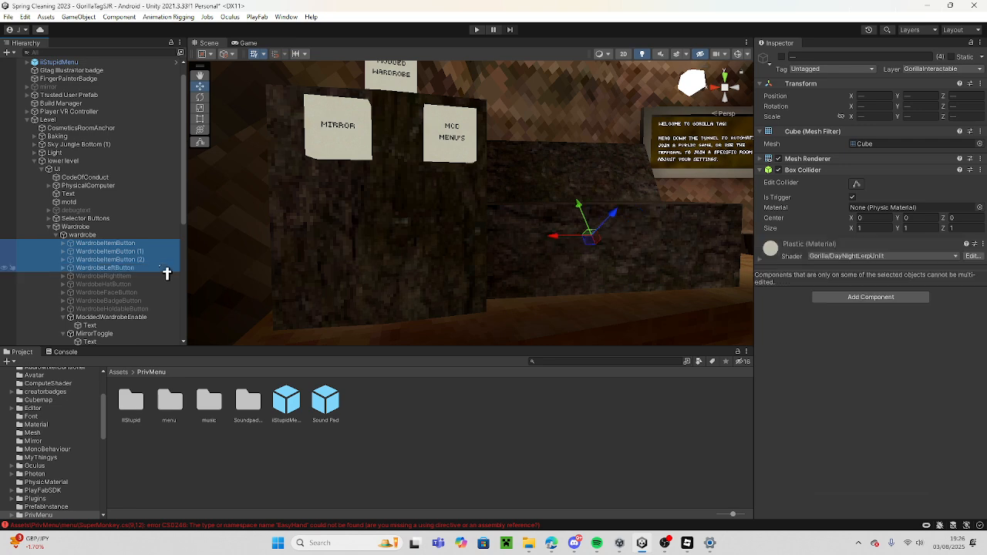
left_click(163, 276, "ctrl")
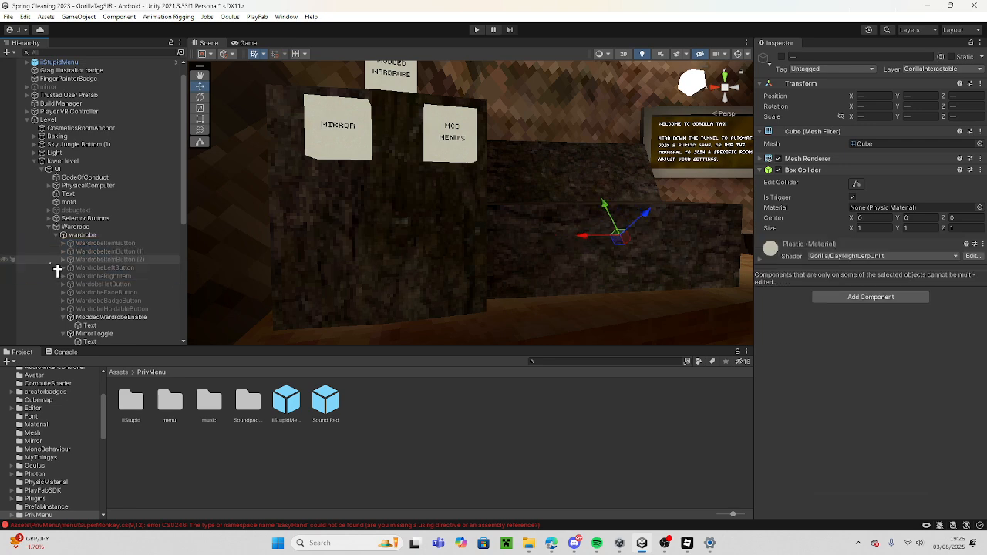
key("ctrl+d")
left_click_drag(123, 325, 115, 301)
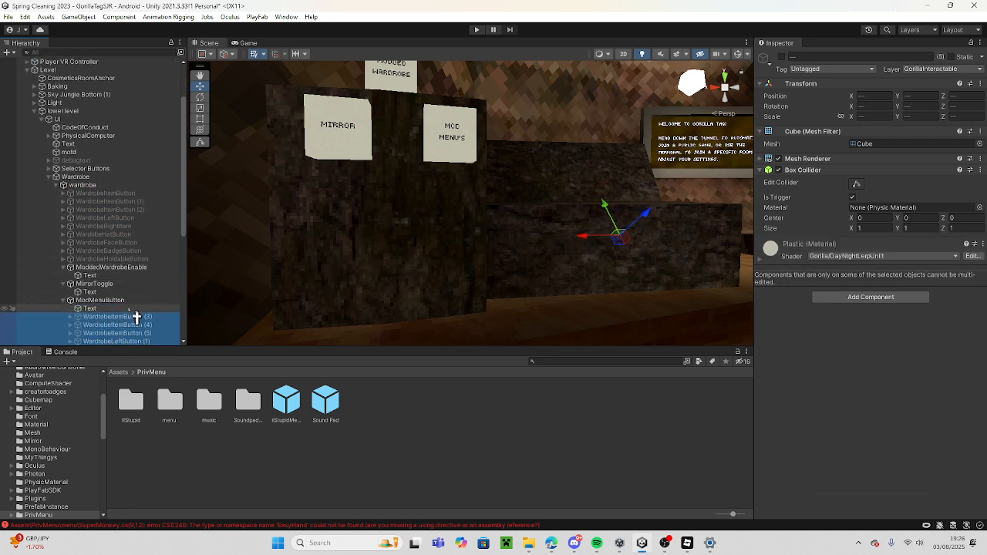
left_click(782, 57)
scroll(137, 308, "down", 3)
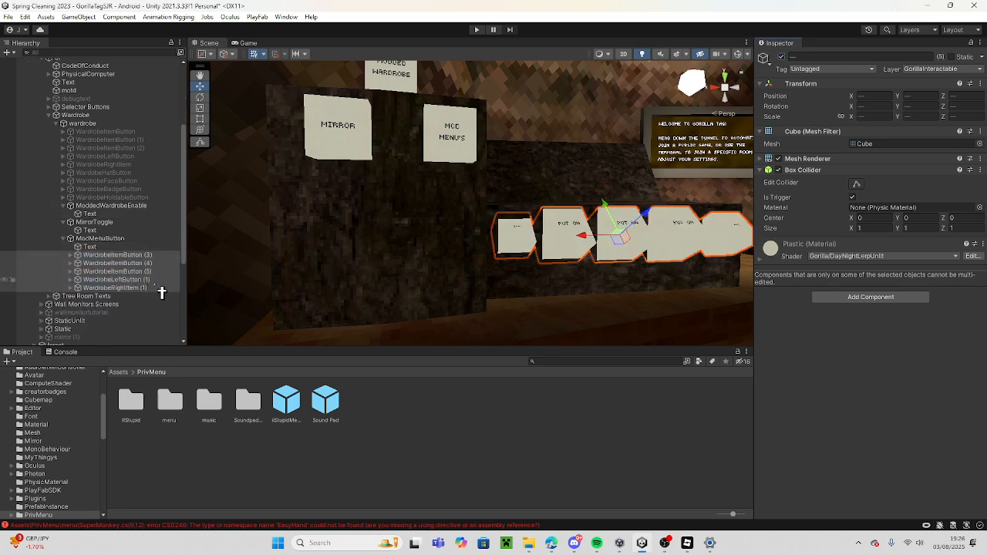
Replace the Wardrobe Item Button script on the three duplicated item buttons with the Banana OS Menu Button 1 script.
left_click(152, 286, "ctrl")
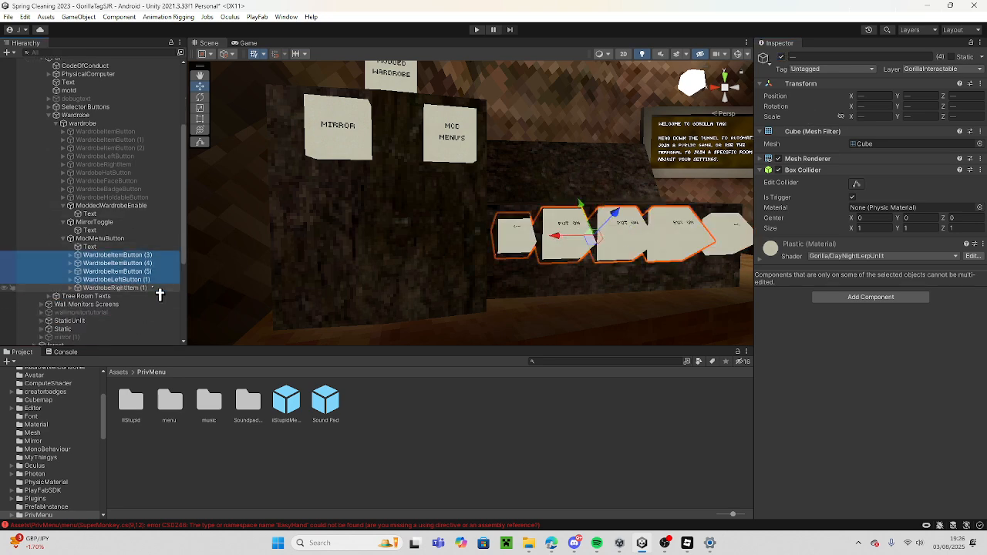
left_click(150, 281, "ctrl")
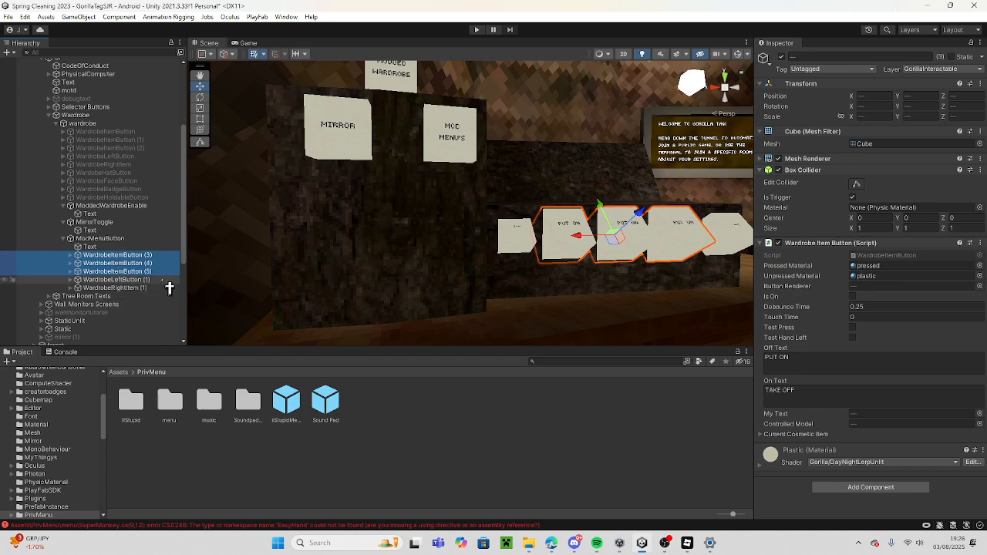
right_click(853, 250)
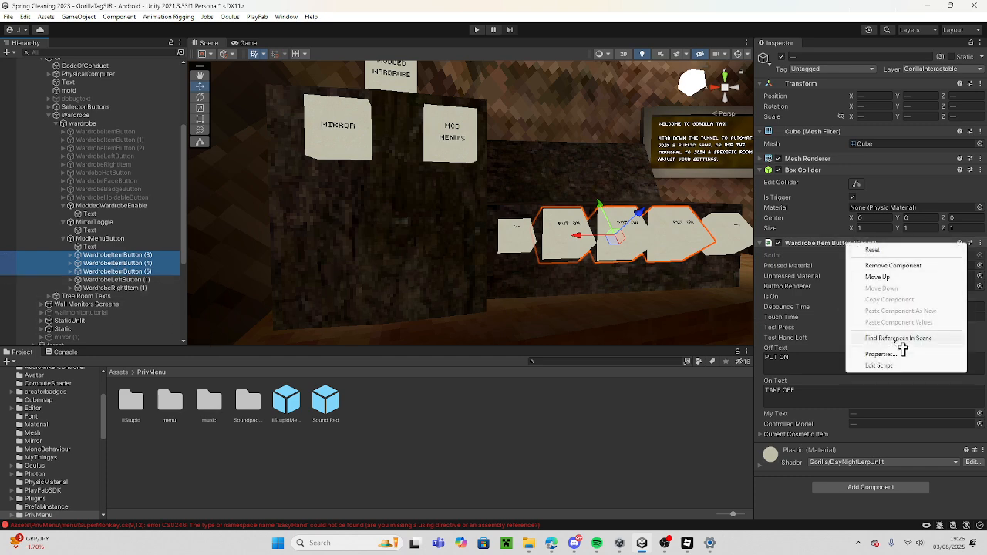
left_click(898, 262)
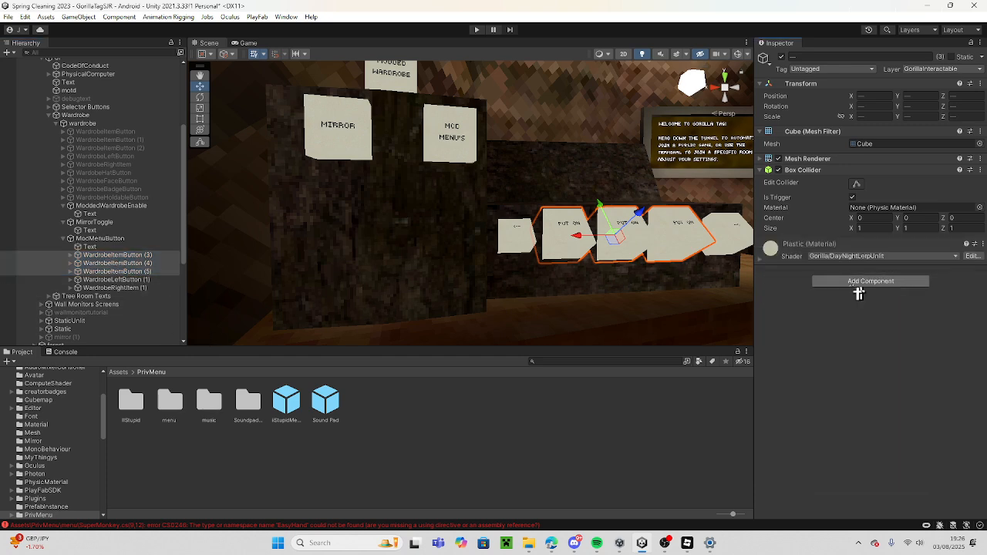
left_click(870, 283)
left_click(893, 327)
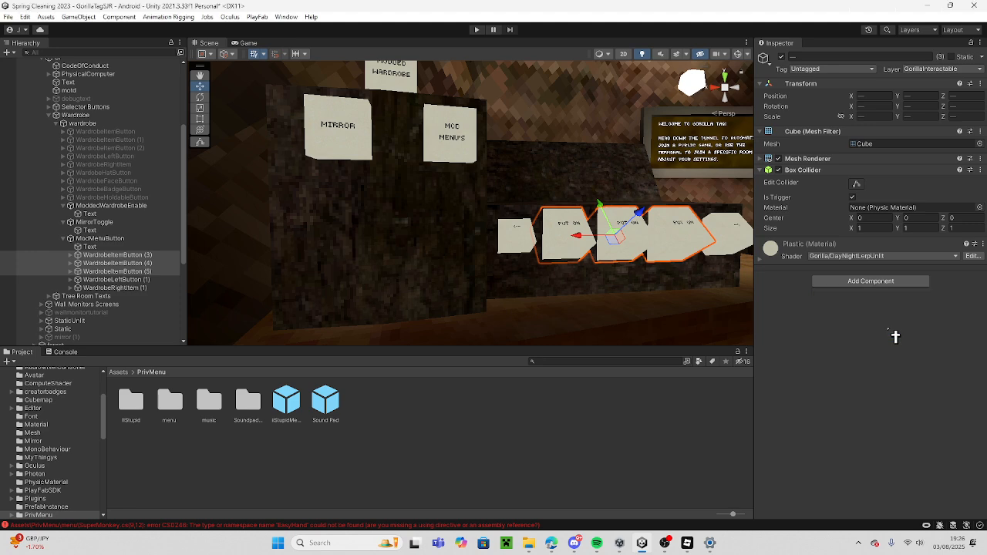
Remove the Wardrobe Function Button script from the duplicated left and right wardrobe buttons.
left_click(154, 279)
left_click(154, 288, "shift")
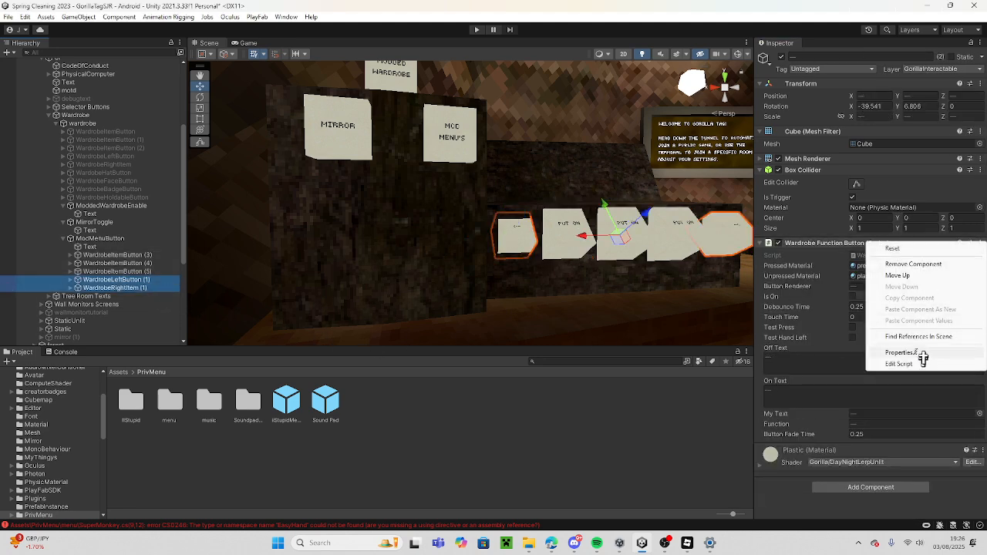
left_click(935, 265)
Set the pressed material to pressed and the unpressed material to plastic on the three duplicated item buttons.
left_click(141, 271)
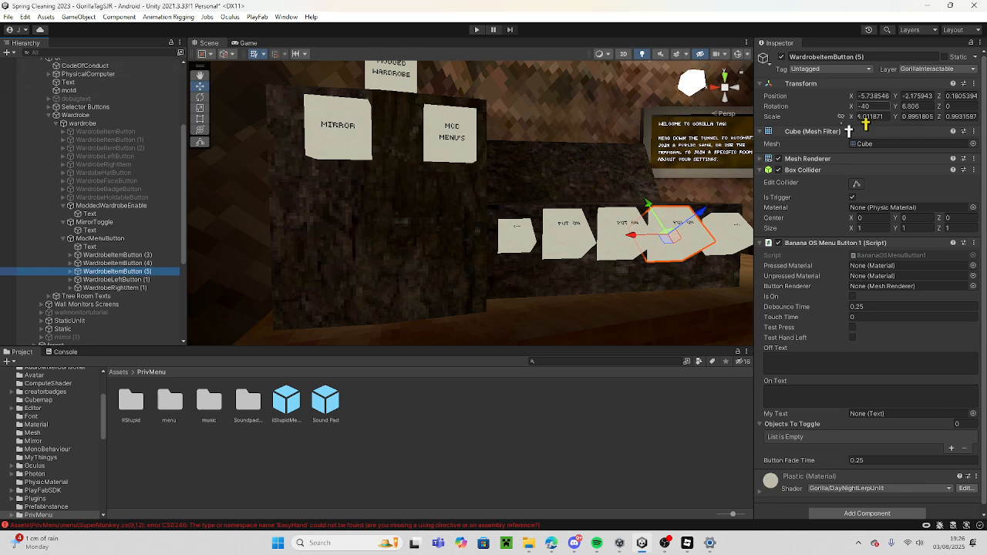
left_click(164, 256)
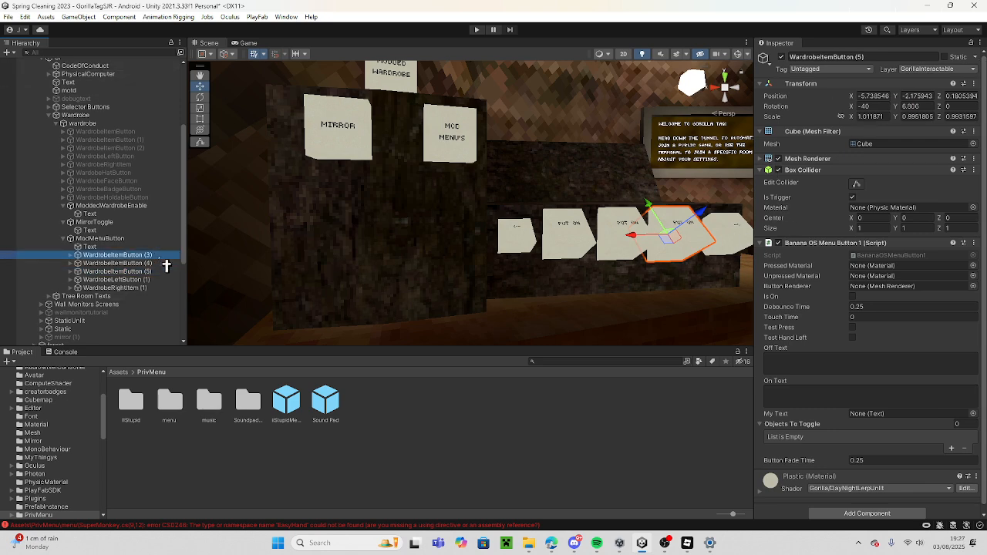
left_click(169, 289, "shift")
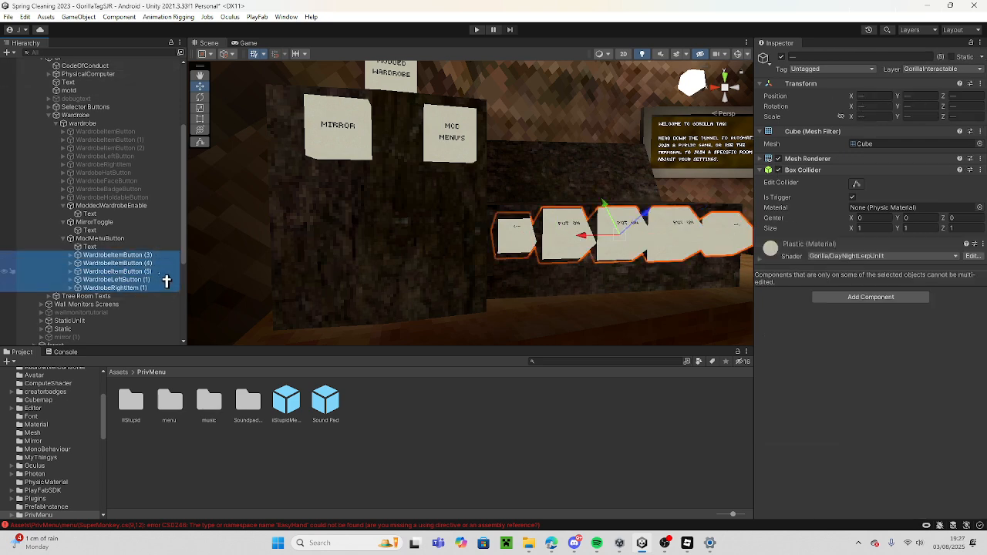
left_click(154, 289, "ctrl")
left_click(155, 281, "ctrl")
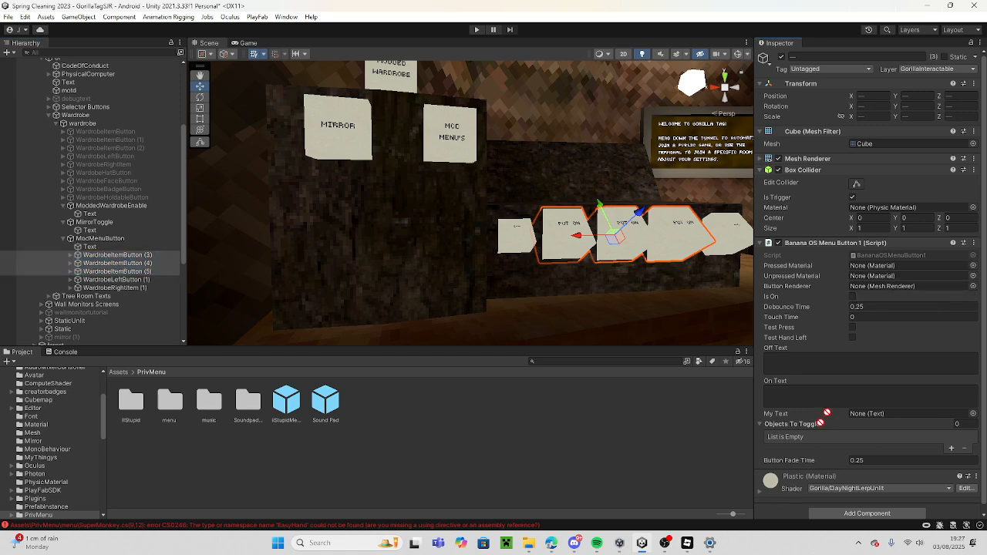
left_click(893, 276)
left_click(973, 266)
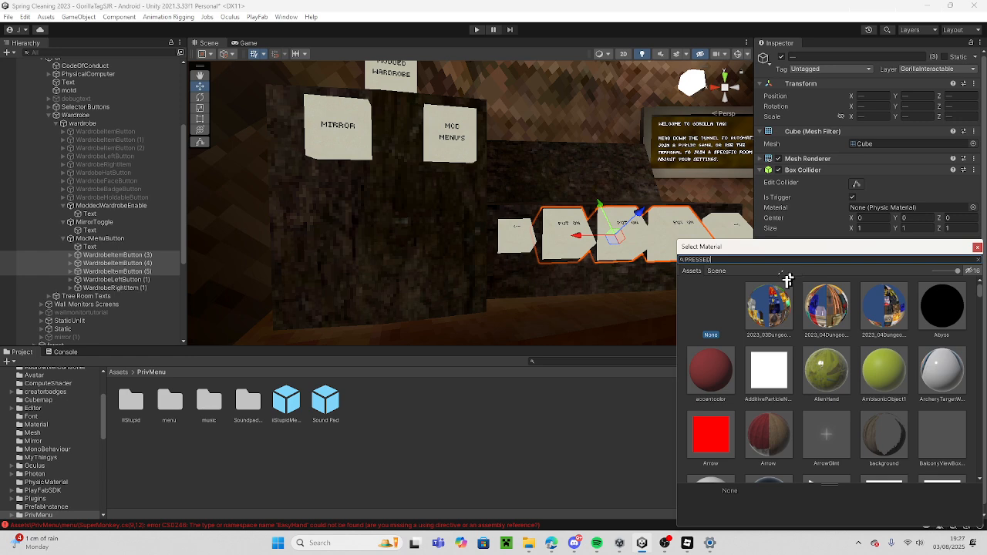
left_click(770, 314)
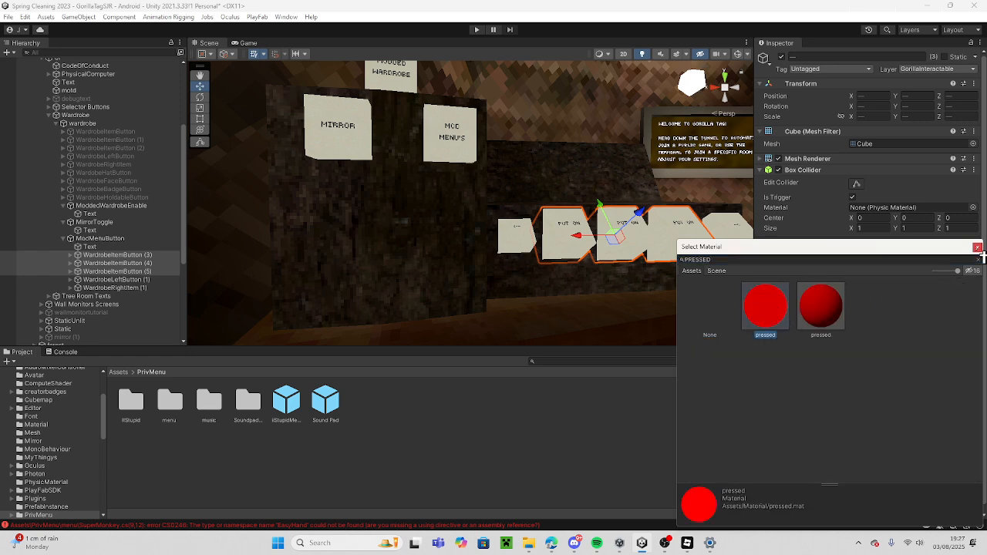
left_click(977, 248)
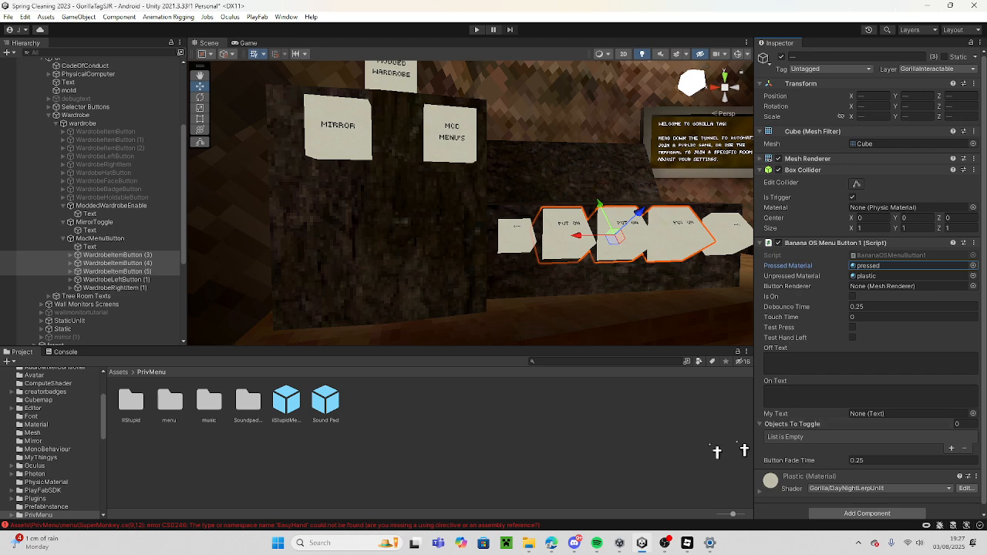
Assign each of the three duplicated item buttons its own mesh renderer as the Button Renderer.
left_click(117, 256)
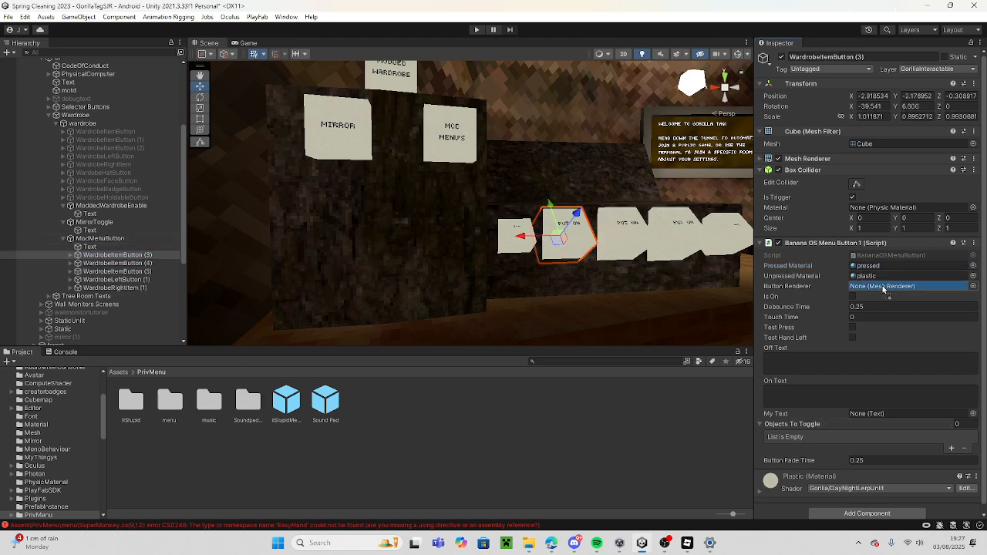
left_click(159, 264)
left_click_drag(162, 271, 711, 262)
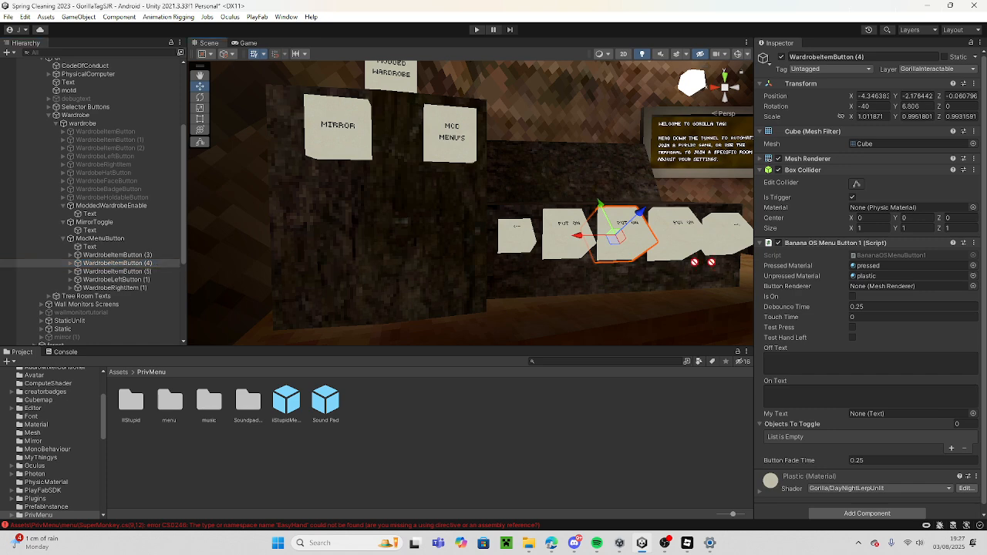
left_click(128, 272)
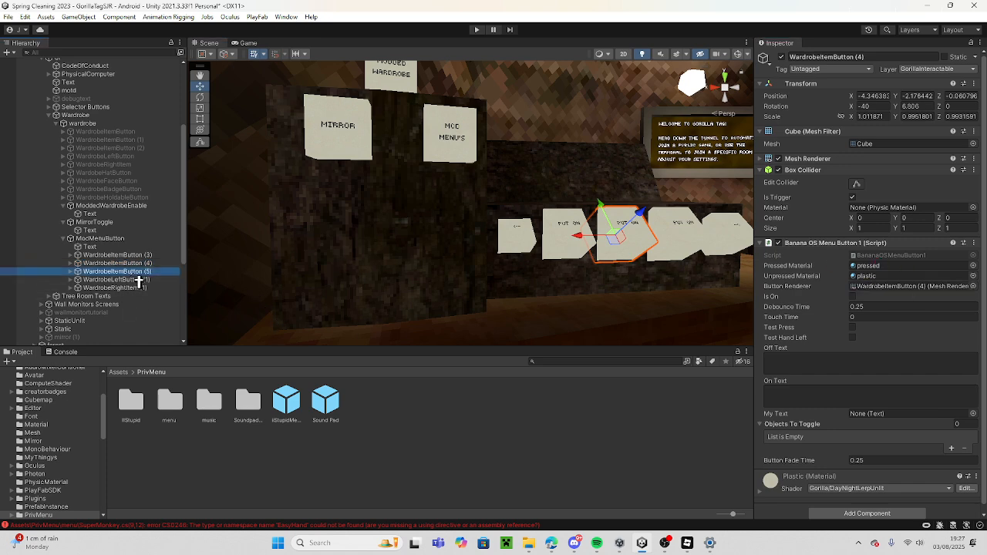
left_click_drag(975, 273, 885, 289)
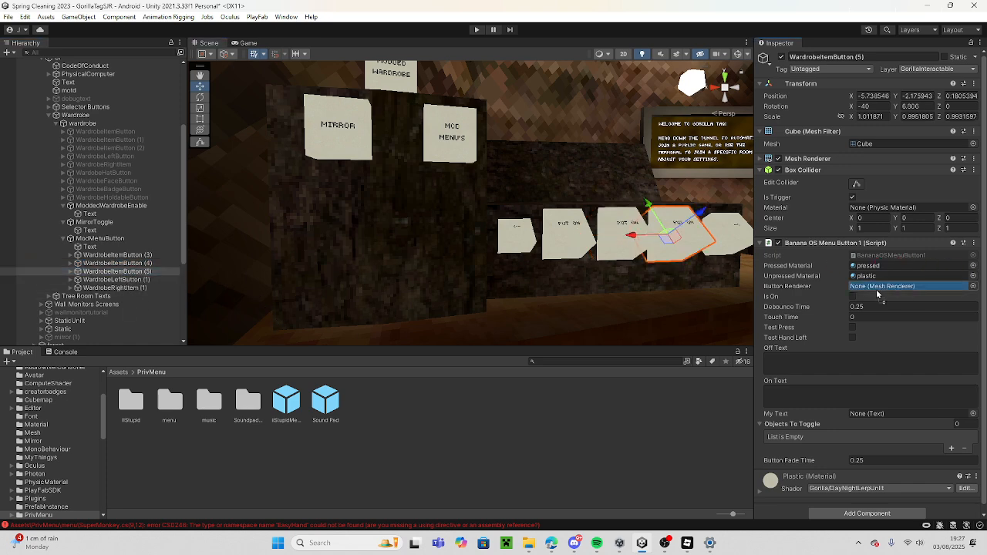
Add an Objects To Toggle entry on WardrobeItemButton (3) with pressed as the toggled material and plastic as the original material.
left_click(154, 255)
left_click(951, 448)
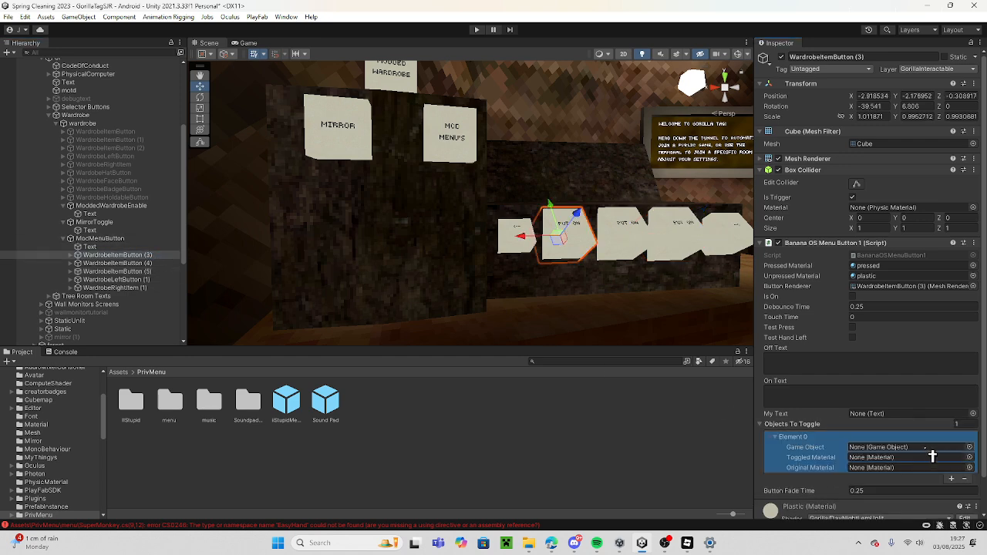
scroll(934, 453, "down", 1)
left_click(970, 439)
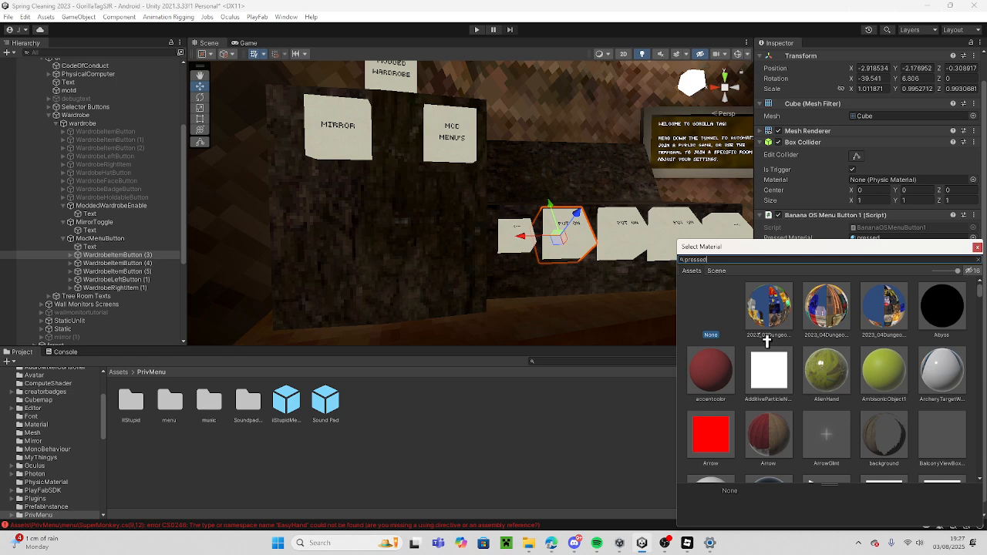
left_click(821, 305)
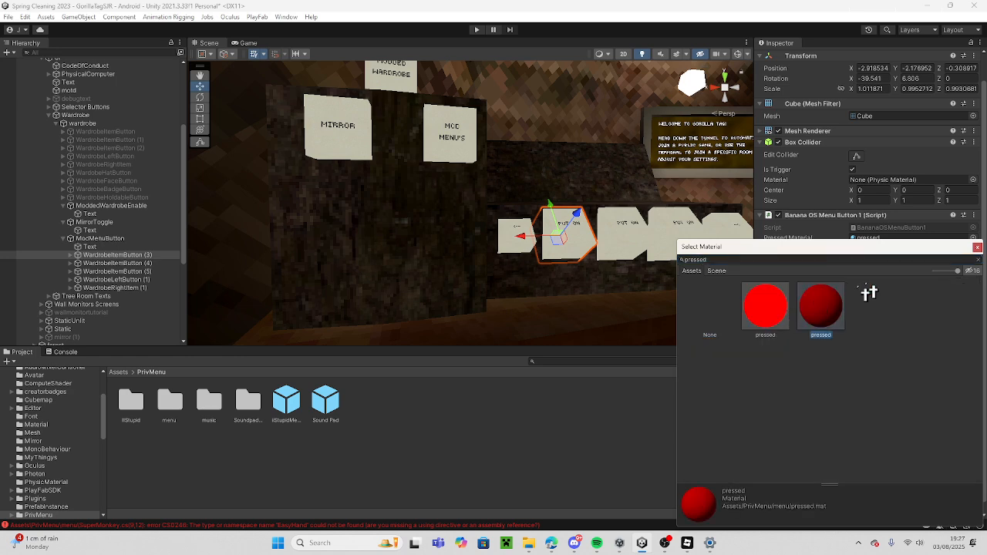
left_click(765, 312)
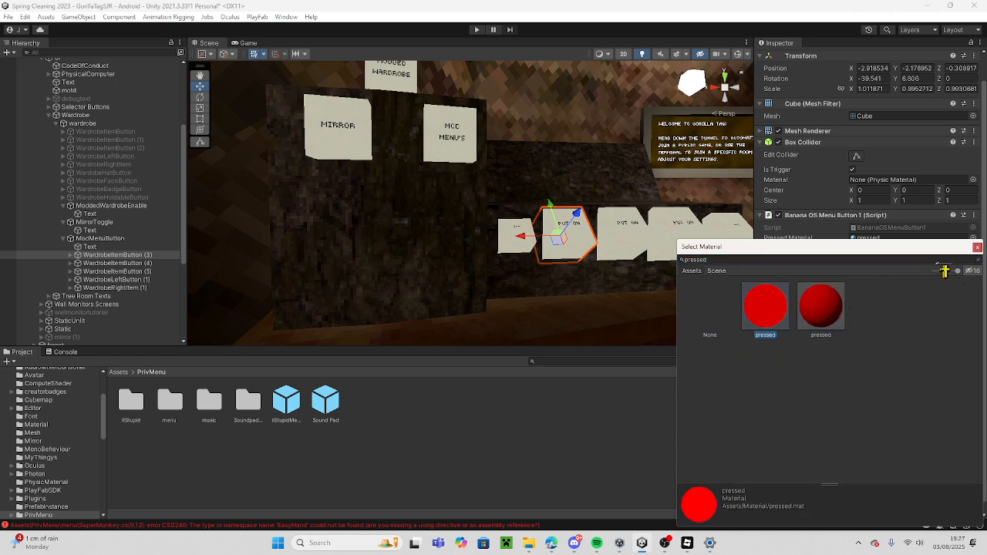
left_click(977, 247)
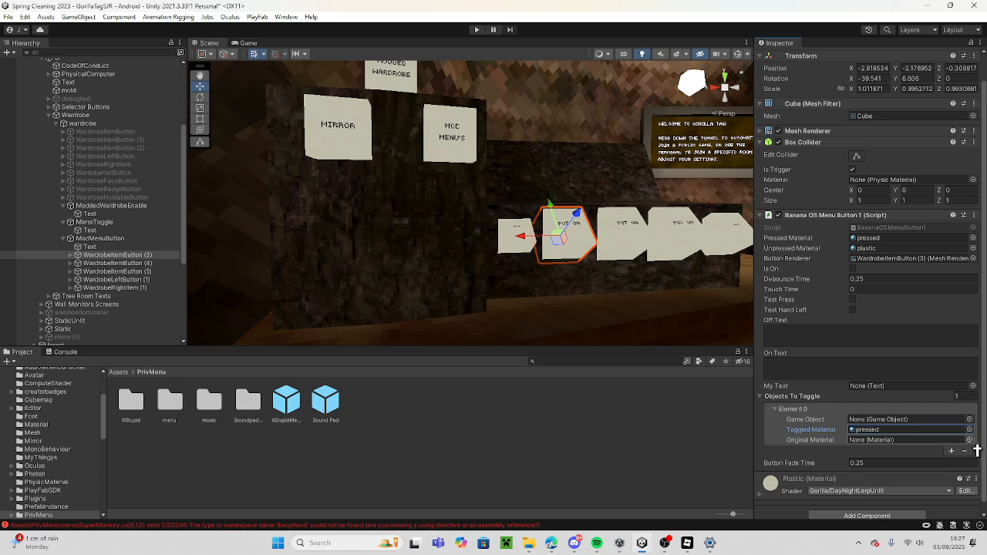
left_click(970, 440)
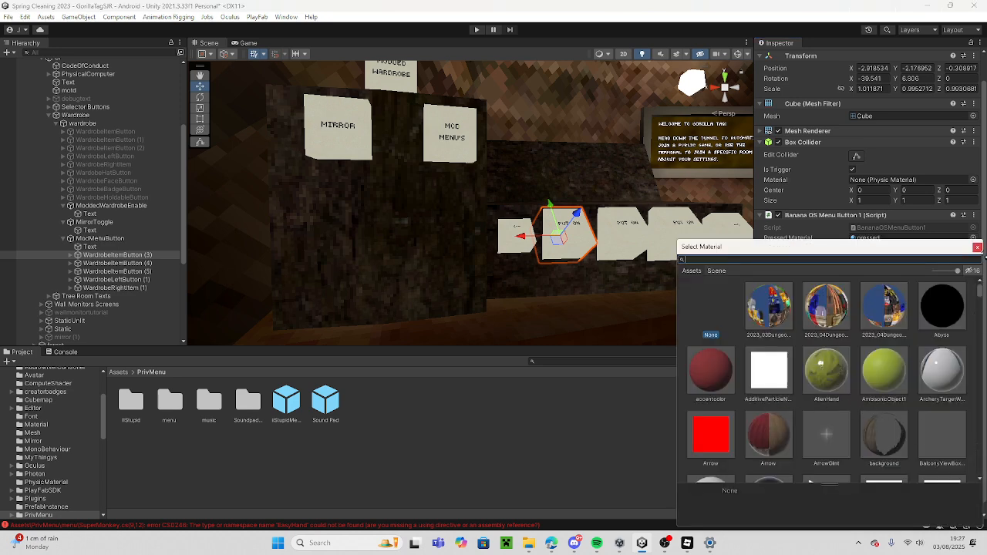
left_click(977, 247)
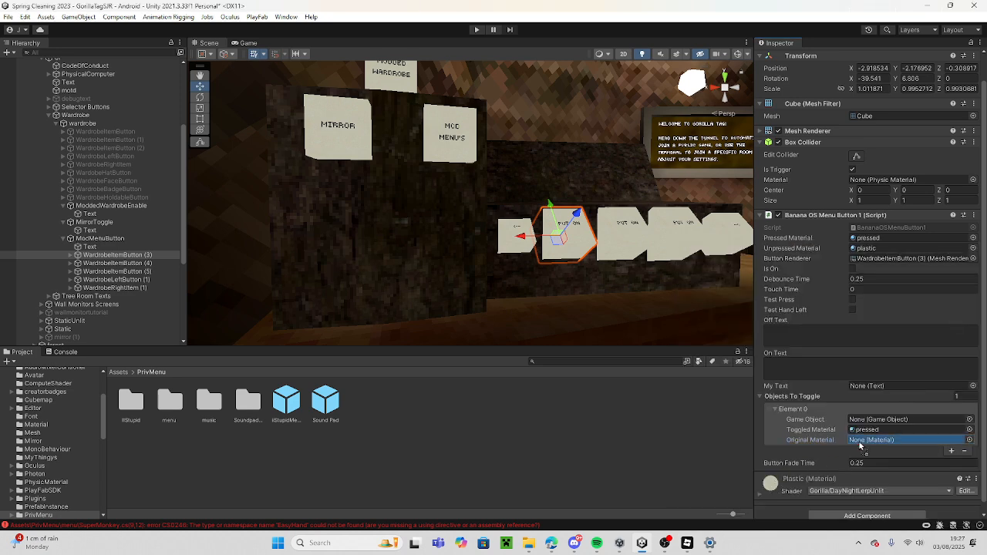
Assign MENU ENABLE as the game object of WardrobeItemButton (3)'s Objects To Toggle entry.
scroll(115, 246, "down", 5)
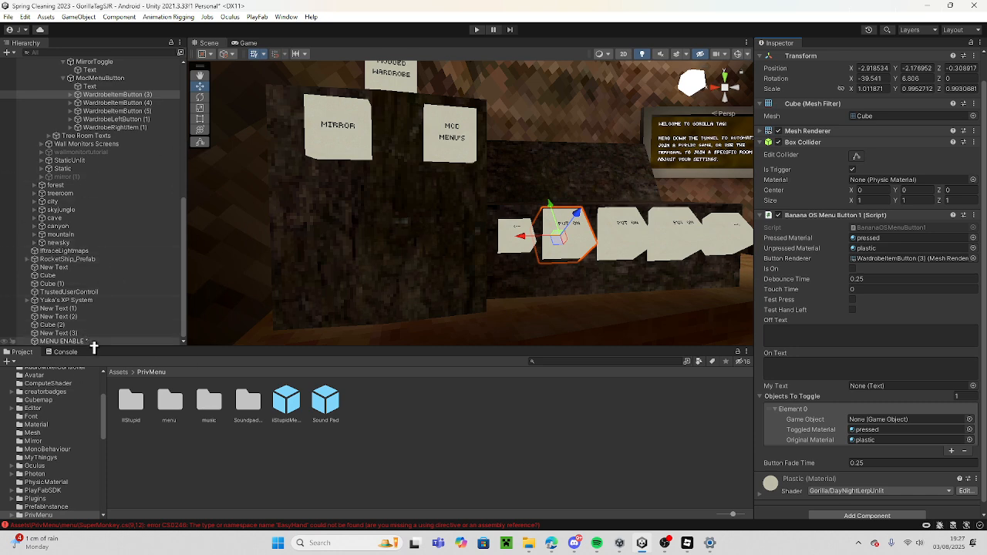
left_click_drag(89, 342, 459, 355)
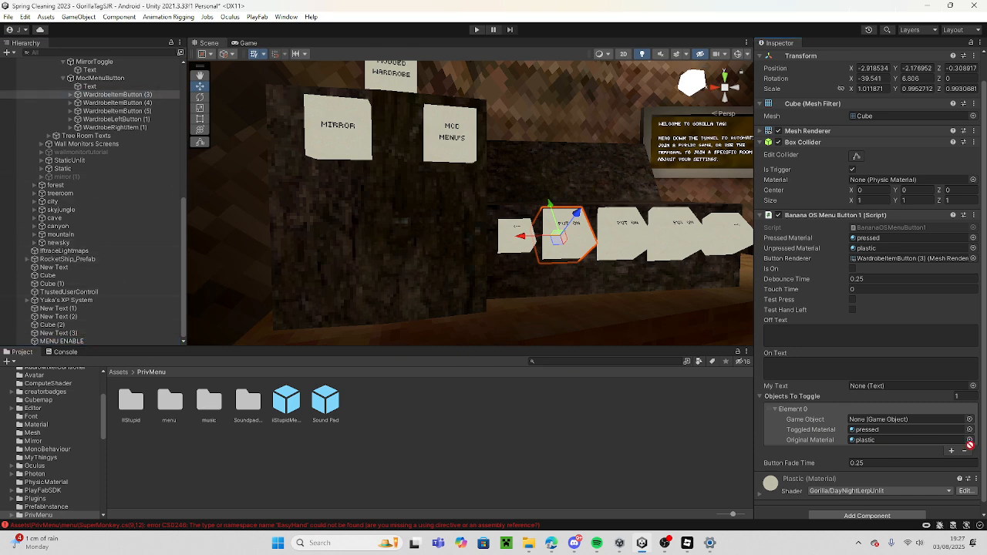
left_click_drag(915, 427, 916, 424)
Duplicate iiStupidMenu, place the copy above the wardrobe shelf and scale it down to about 0.193.
right_click_drag(519, 278, 493, 290)
key("w")
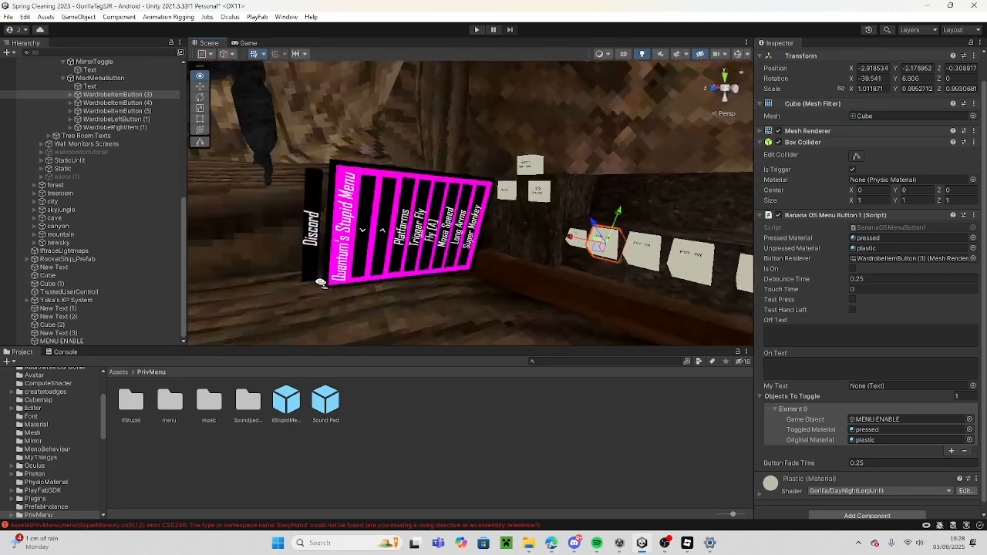
left_click(416, 202)
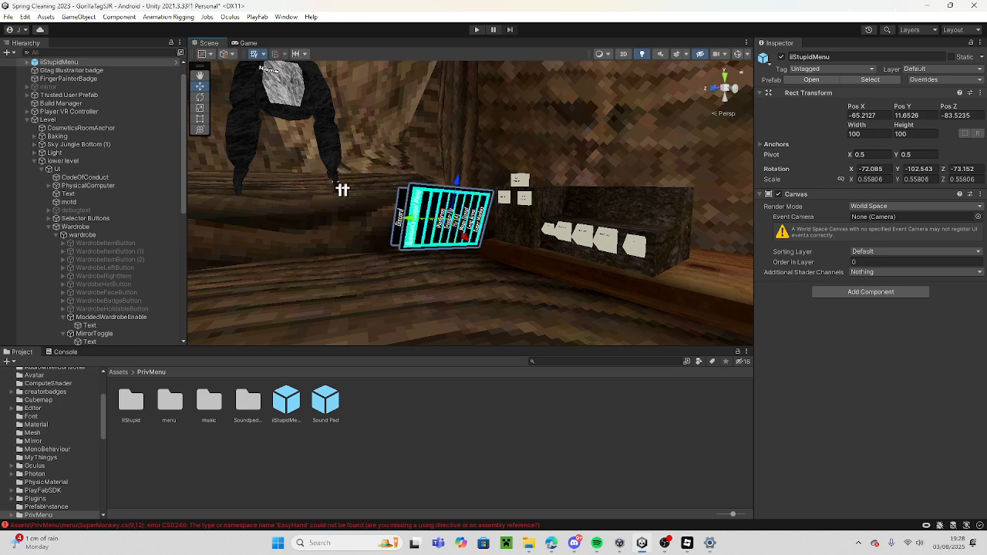
key("ctrl+d")
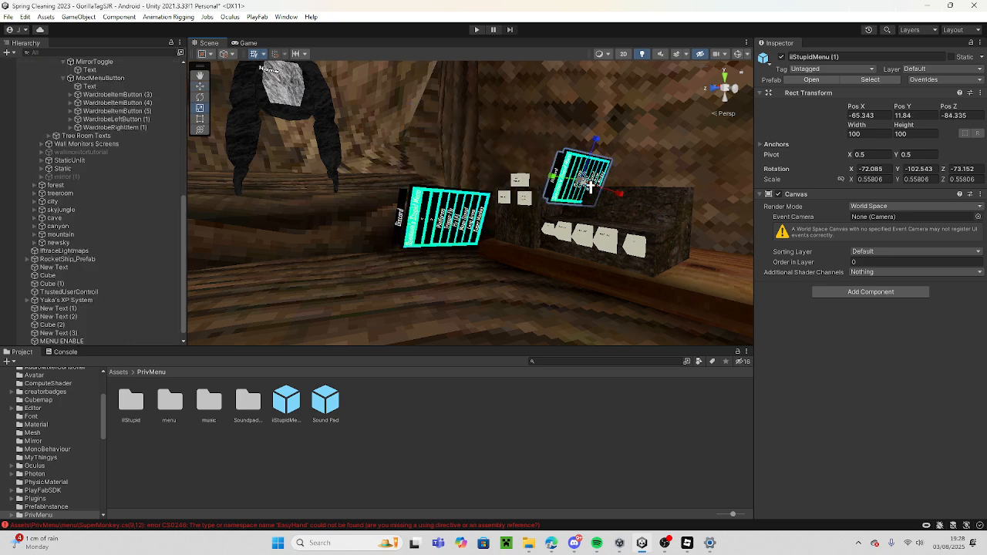
left_click_drag(590, 185, 578, 207)
Rotate the small menu copy upright to face out of the wardrobe and lower it into the shelf recess.
key("w")
right_click_drag(576, 215, 798, 182)
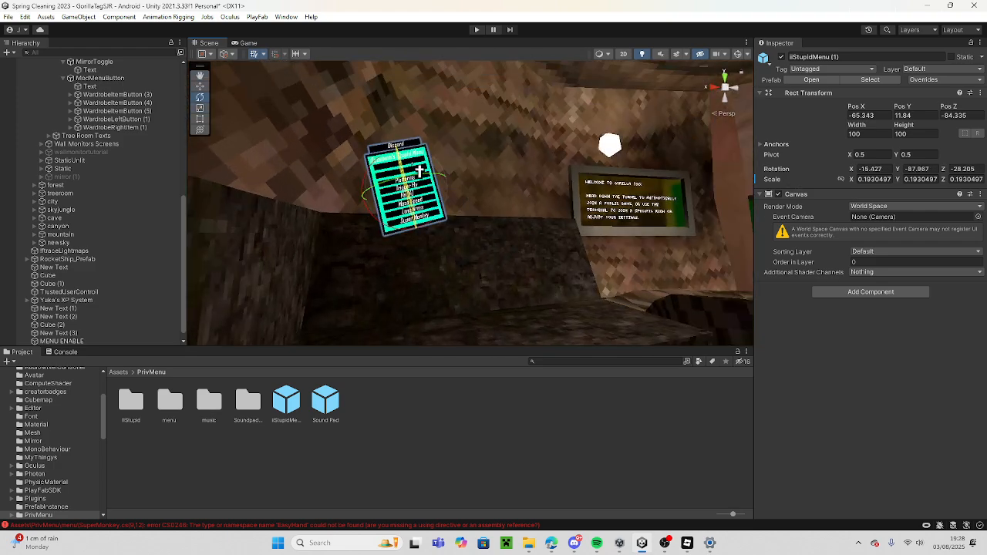
left_click_drag(449, 169, 463, 180)
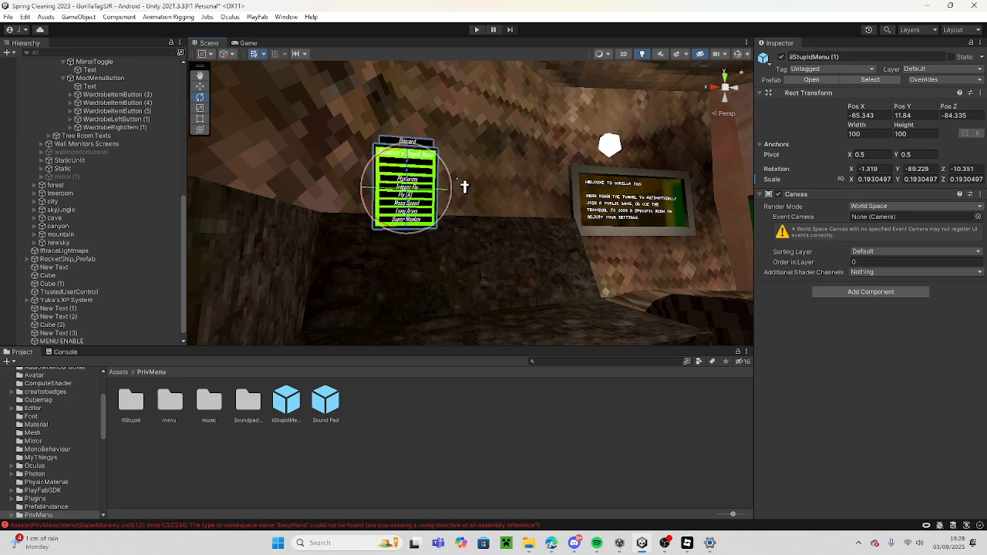
right_click_drag(462, 180, 189, 229)
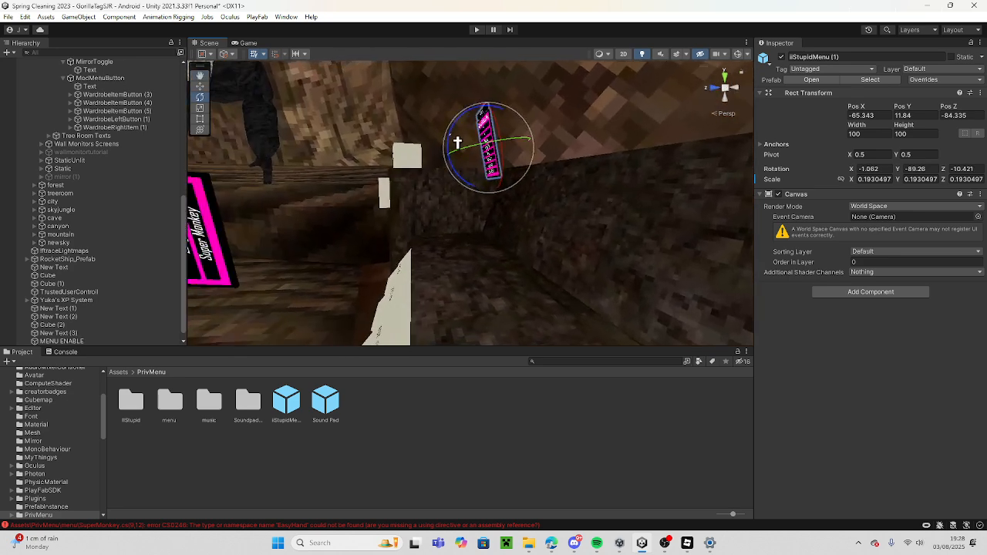
left_click_drag(457, 142, 469, 248)
key("w")
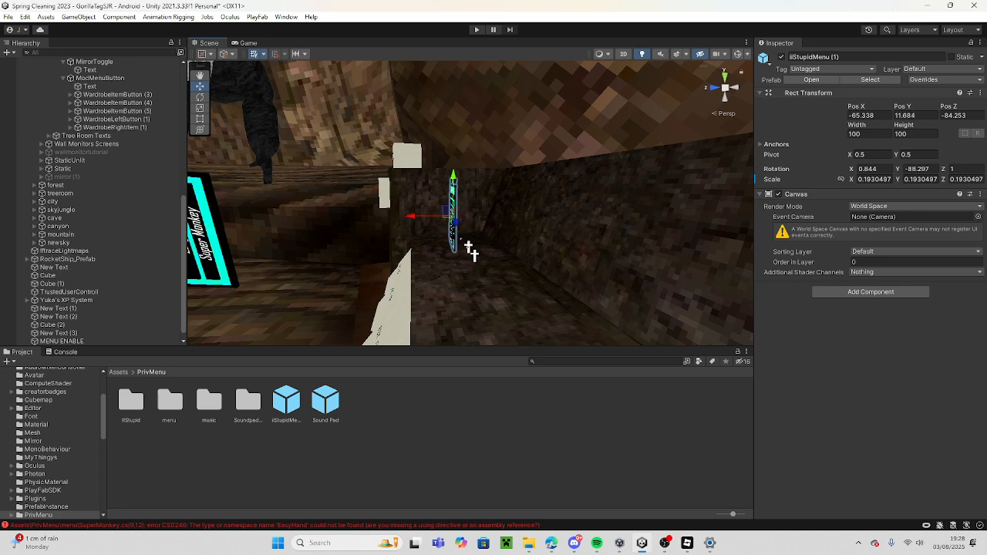
Shift the menu copy sideways above the first PUT ON button and fine-tune its rotation to sit straight.
key("a")
right_click_drag(472, 254, 711, 315)
key("w")
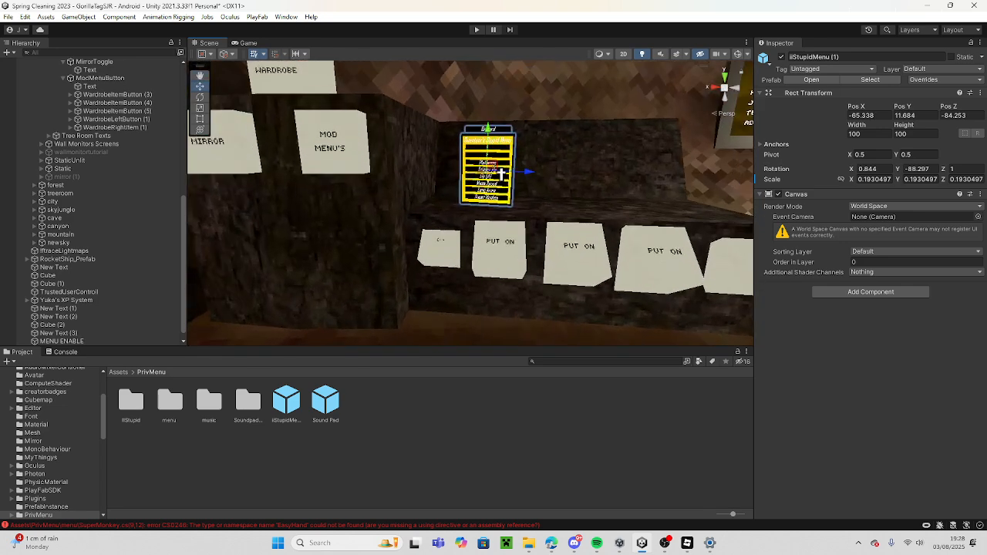
left_click_drag(498, 168, 555, 161)
key("e")
scroll(101, 182, "up", 10)
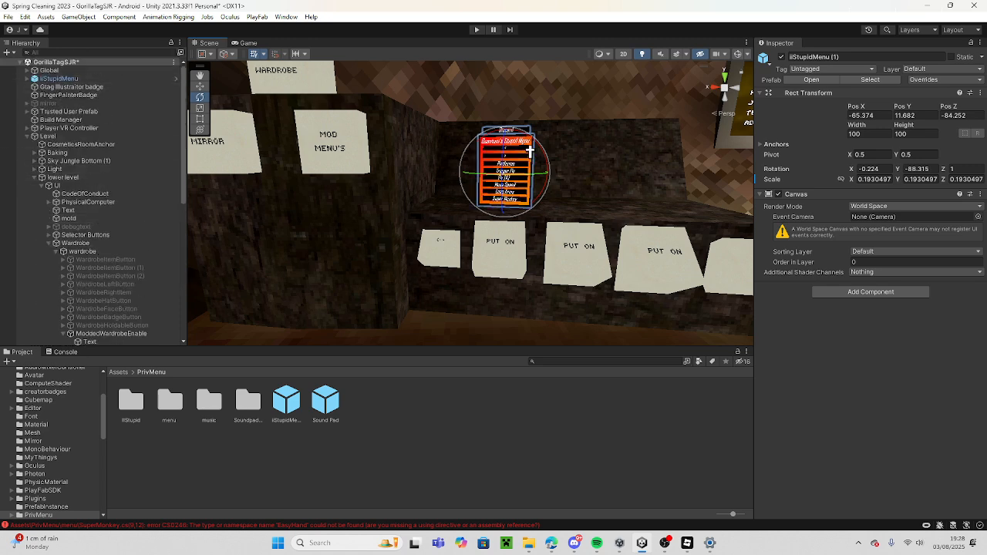
left_click(583, 179)
Disable the Box Collider on all six Button objects under page 1 of iiStupidMenu (1).
left_click(509, 149)
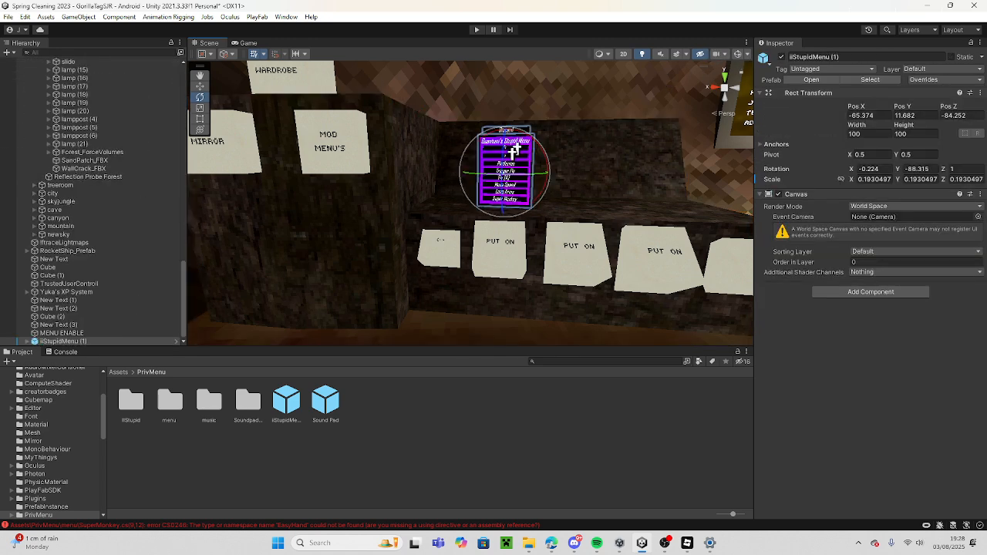
left_click(27, 341)
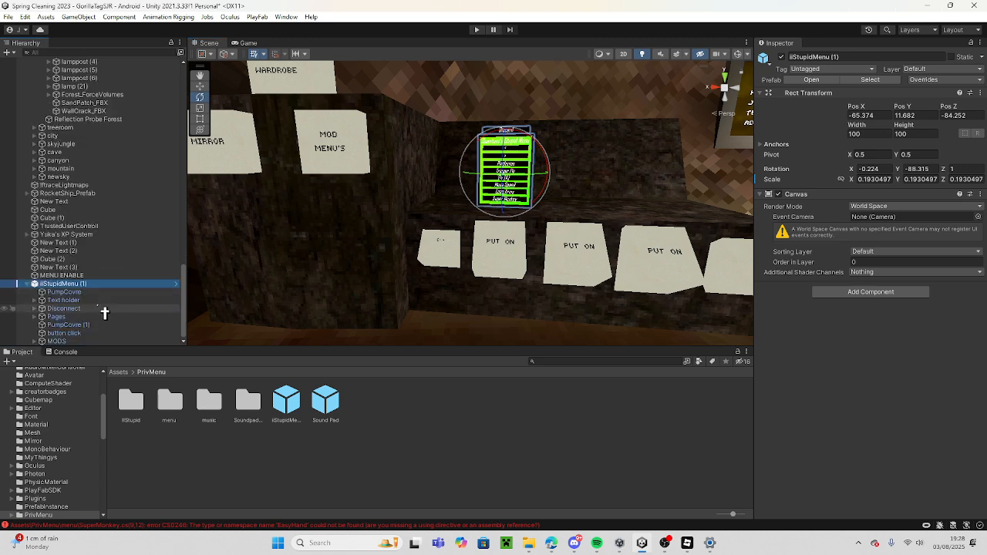
left_click(100, 310)
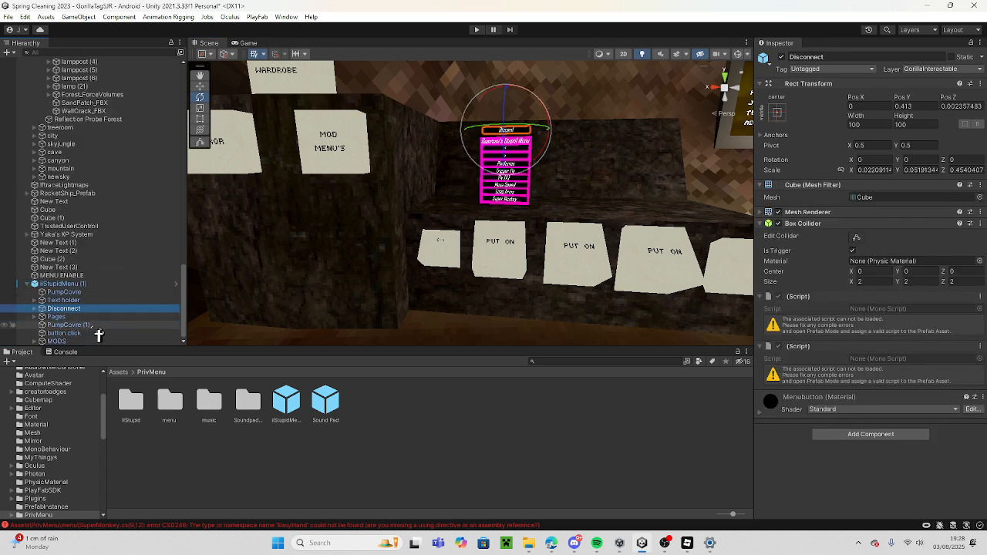
left_click(94, 316)
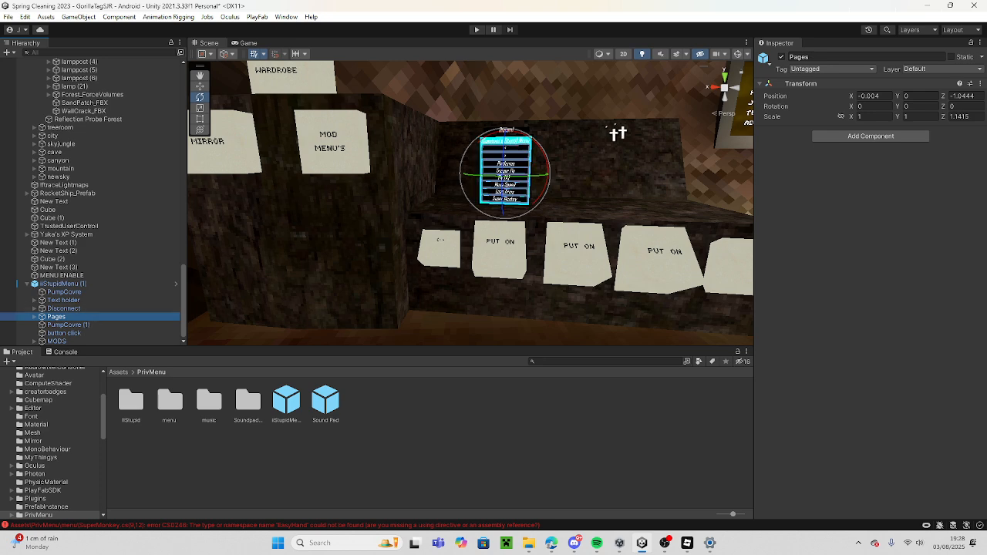
left_click(34, 317)
left_click(115, 326)
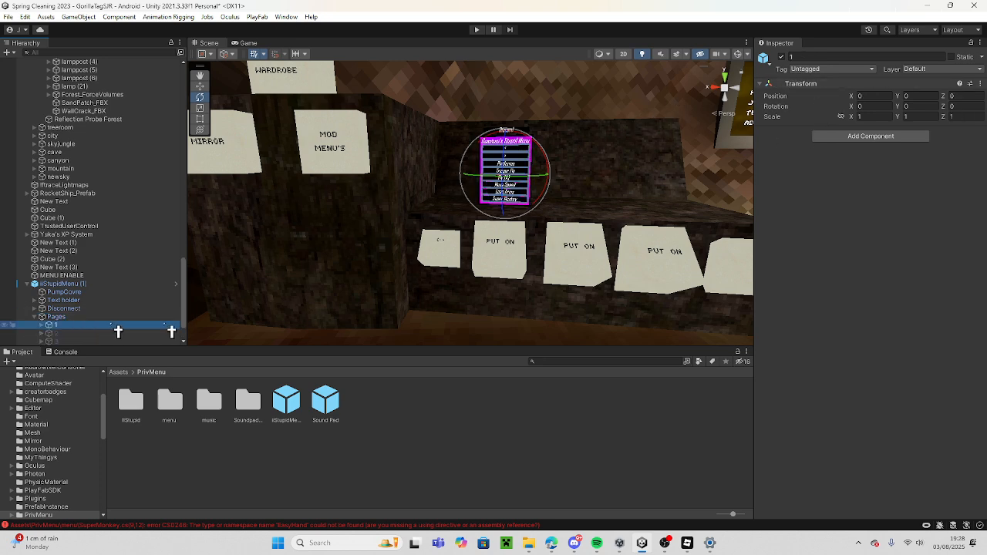
left_click(44, 324)
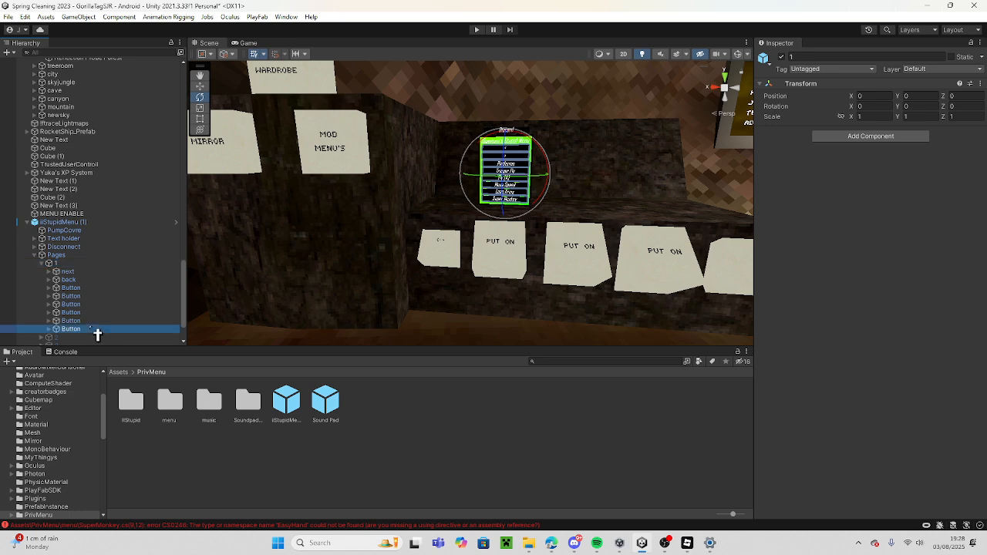
left_click(97, 328)
left_click(101, 290, "shift")
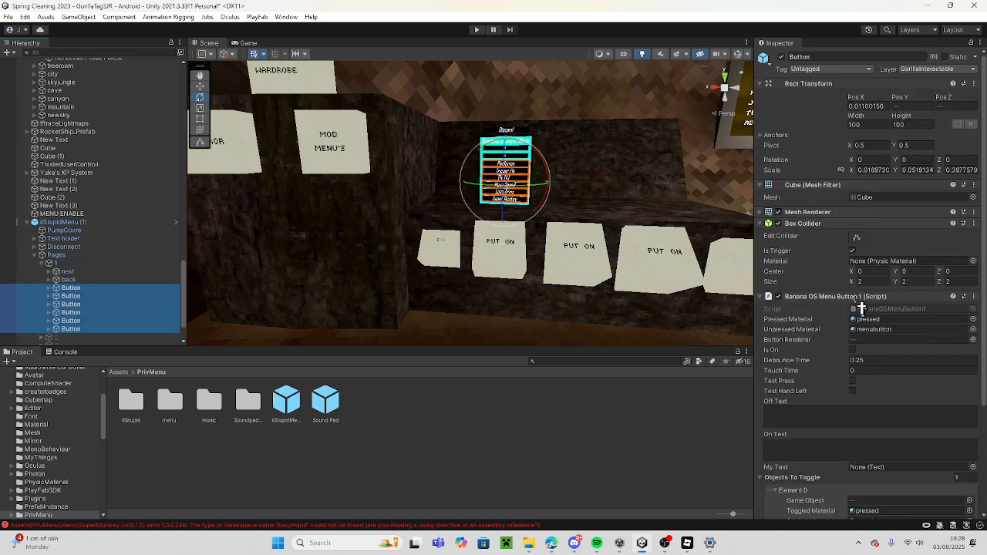
left_click(779, 224)
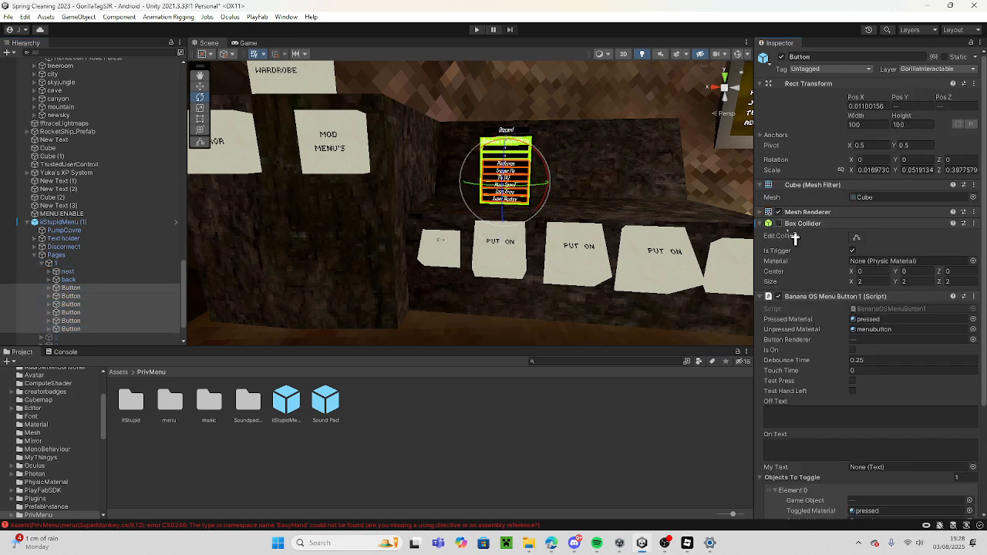
Disable the Box Collider on the next and back buttons under page 1 of iiStupidMenu (1).
left_click(87, 274)
left_click_drag(95, 281, 146, 286, "shift")
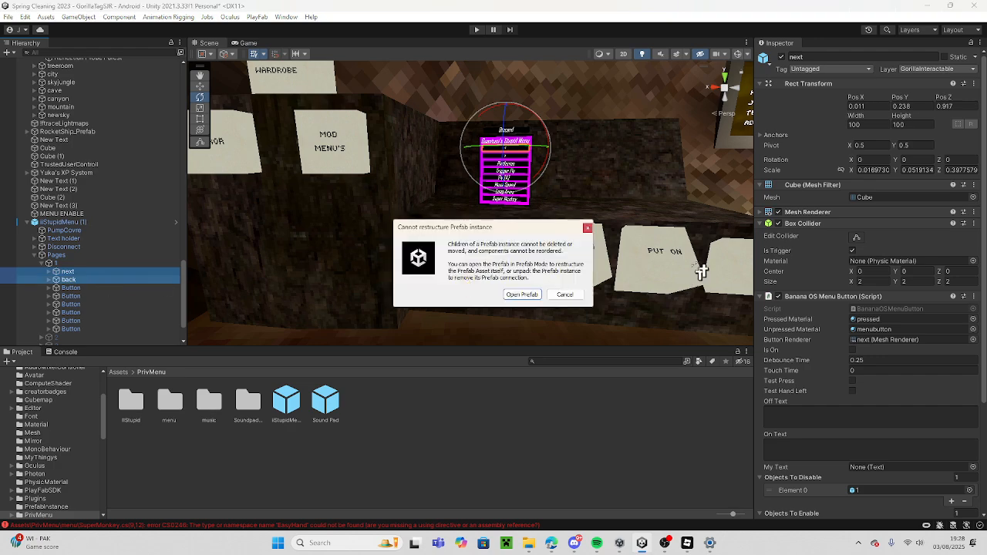
left_click(580, 297)
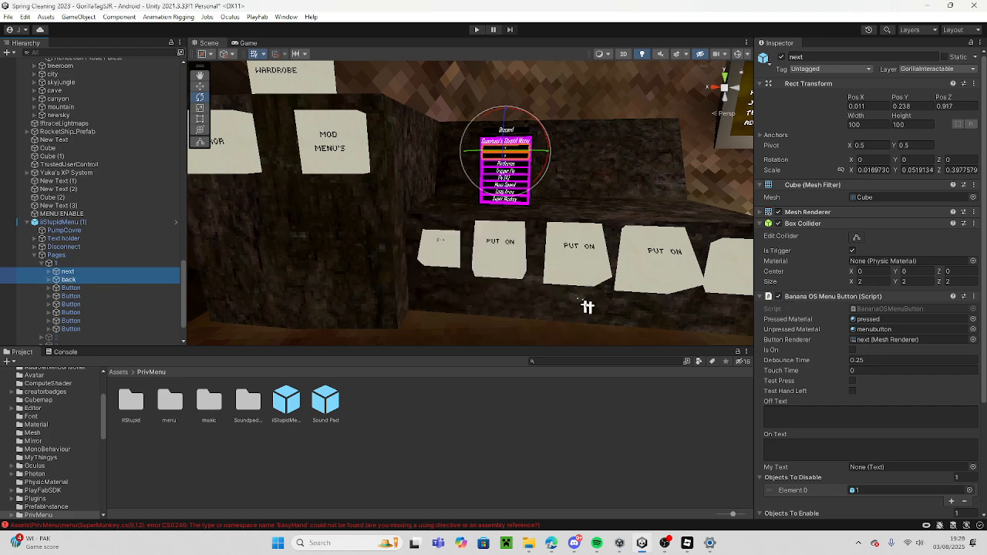
left_click(779, 224)
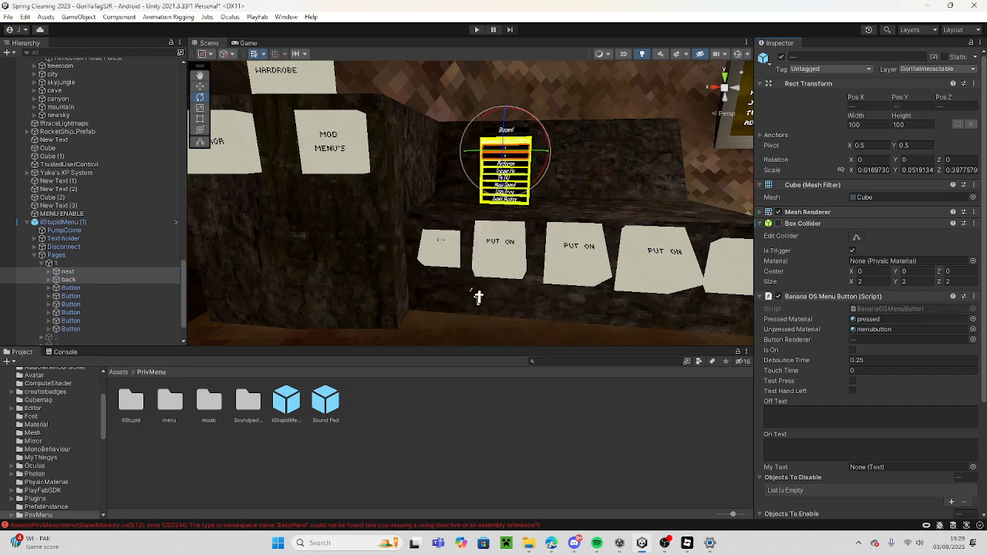
Inspect the menu copy up close and check the component settings of its Platforms button.
key("w")
right_click_drag(479, 297, 496, 258)
key("s")
key("w")
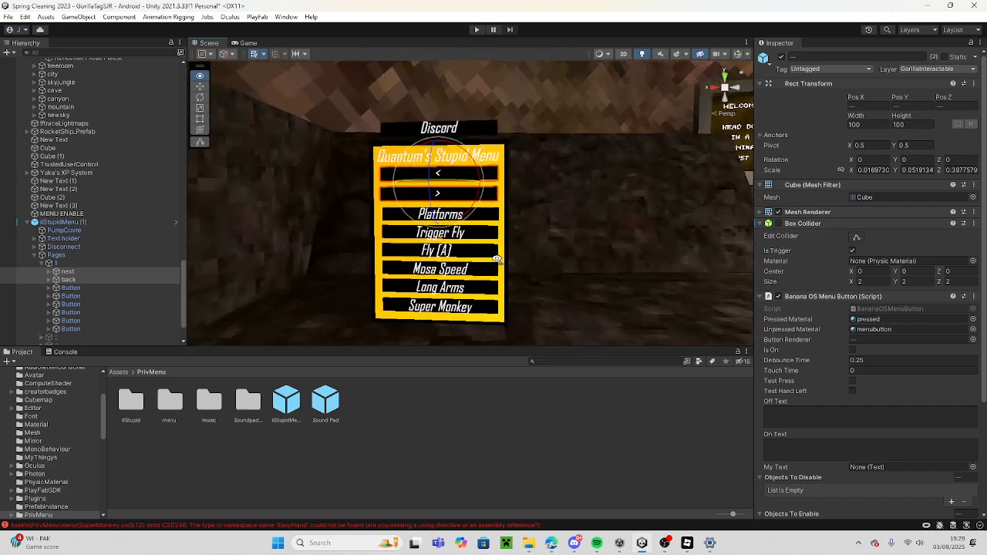
left_click(91, 297)
left_click(78, 288)
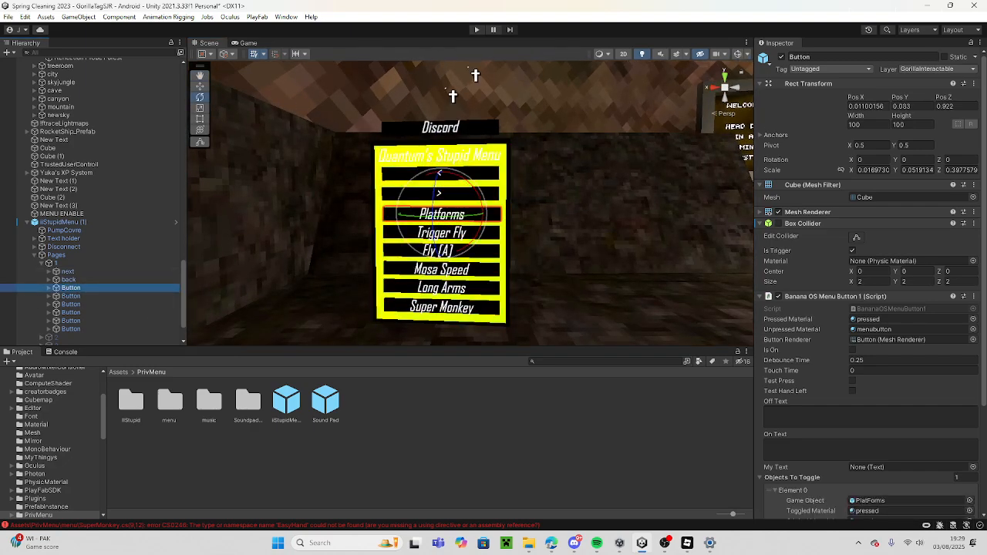
Add ModMenuButton to the Objects To Enable list of ModdedWardrobeEnable, alongside MirrorToggle.
mouse_move(600, 276)
right_mouse_down()
mouse_move(504, 286)
mouse_move(407, 337)
mouse_move(549, 278)
mouse_move(569, 275)
mouse_move(560, 288)
mouse_move(593, 280)
right_mouse_up()
key("d")
key("s")
key("w")
key("s")
key("w")
left_click(369, 151)
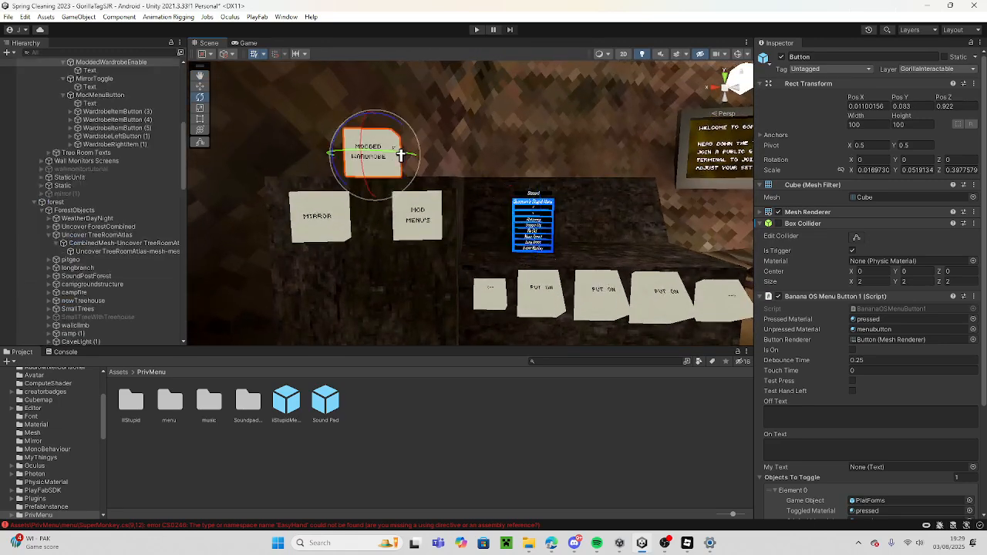
scroll(158, 116, "up", 1)
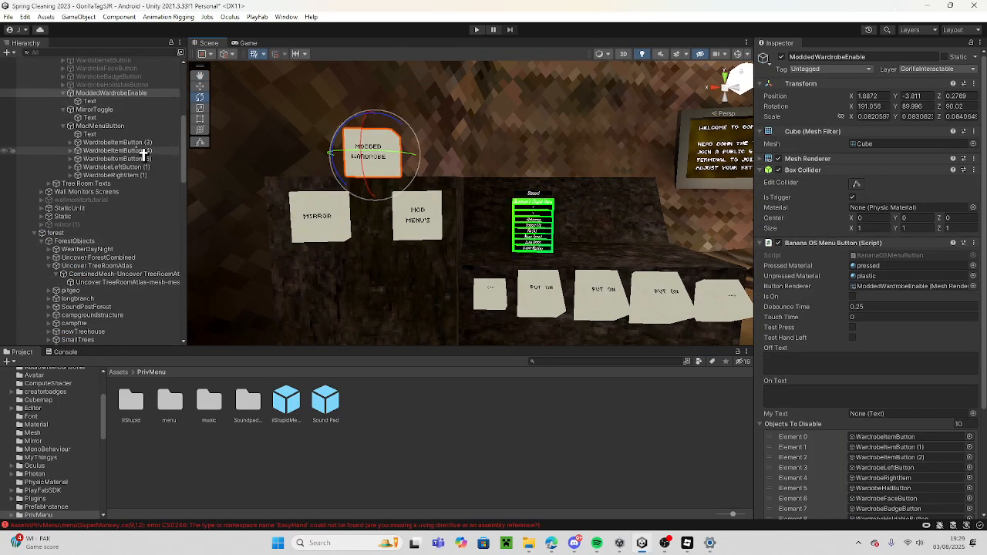
left_click_drag(138, 127, 769, 278)
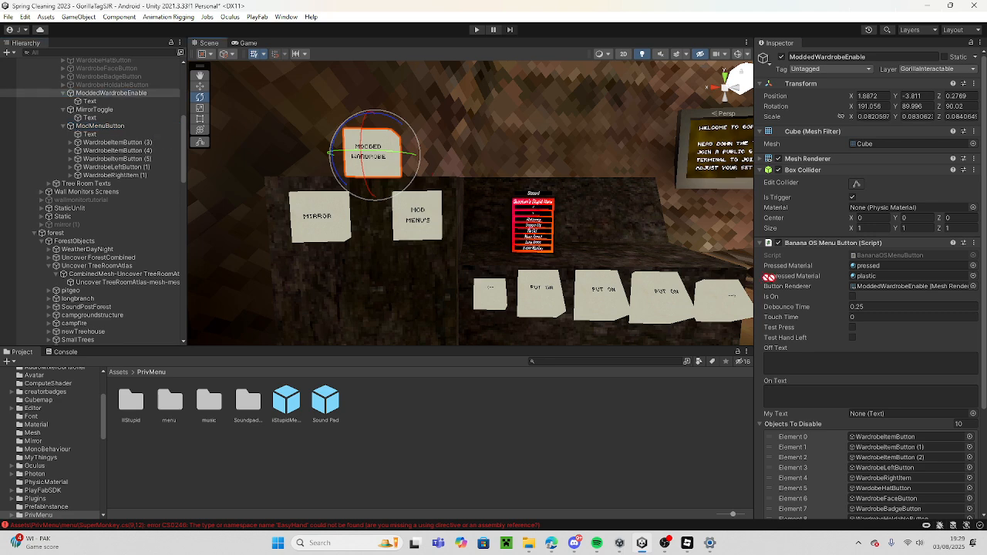
left_click_drag(845, 411, 835, 467)
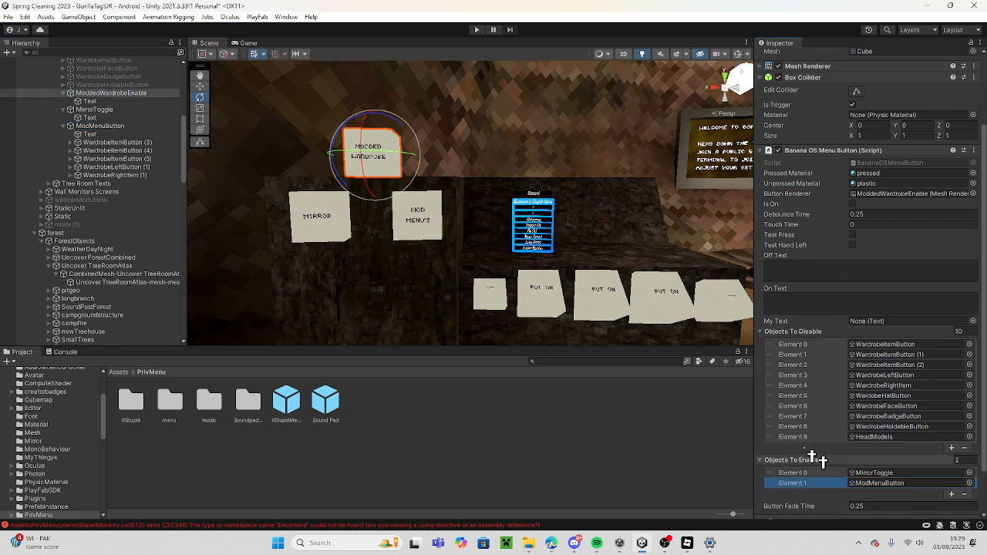
Duplicate the ModdedWardrobeEnable button and move the copy sideways so it stands beside the original, above the mirror button.
right_click_drag(378, 284, 399, 223)
left_click(384, 220)
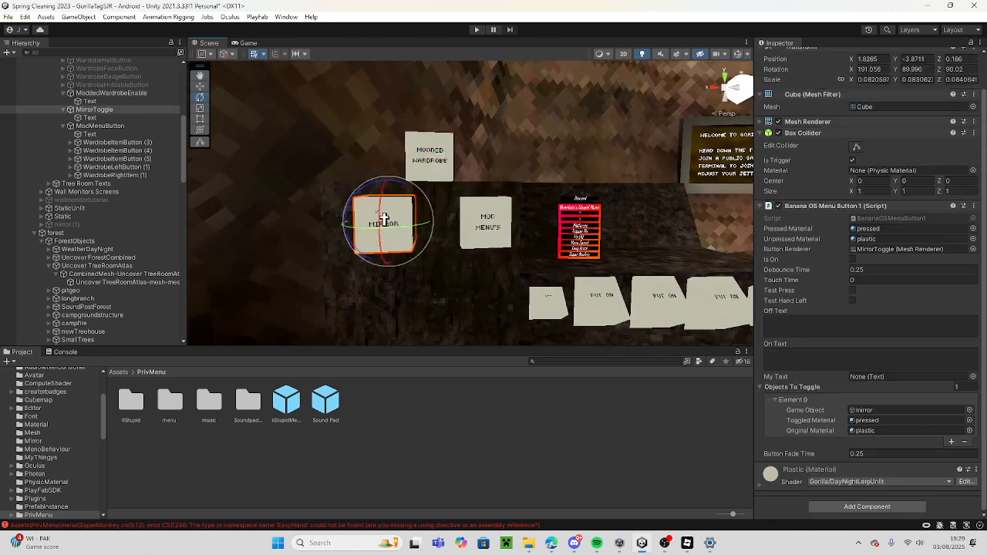
left_click(430, 158)
key("ctrl+d")
key("w")
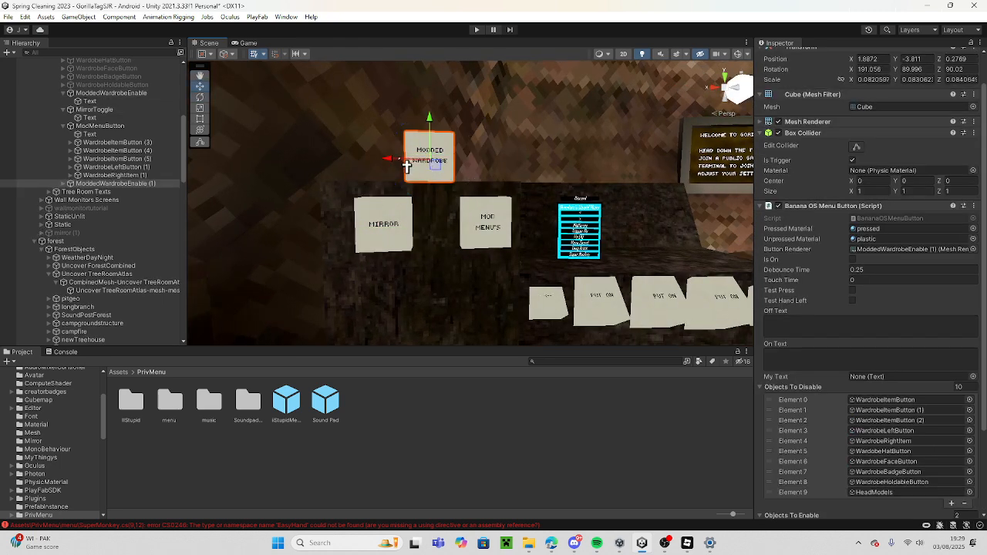
left_click_drag(408, 166, 306, 188)
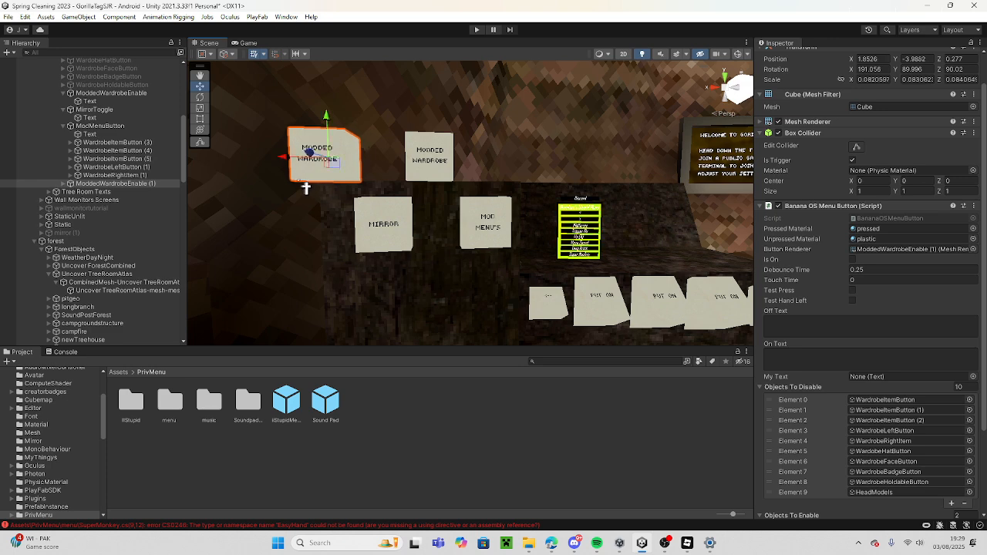
Remove every entry from the Objects To Disable and Objects To Enable lists of ModdedWardrobeEnable (1).
scroll(975, 409, "down", 2)
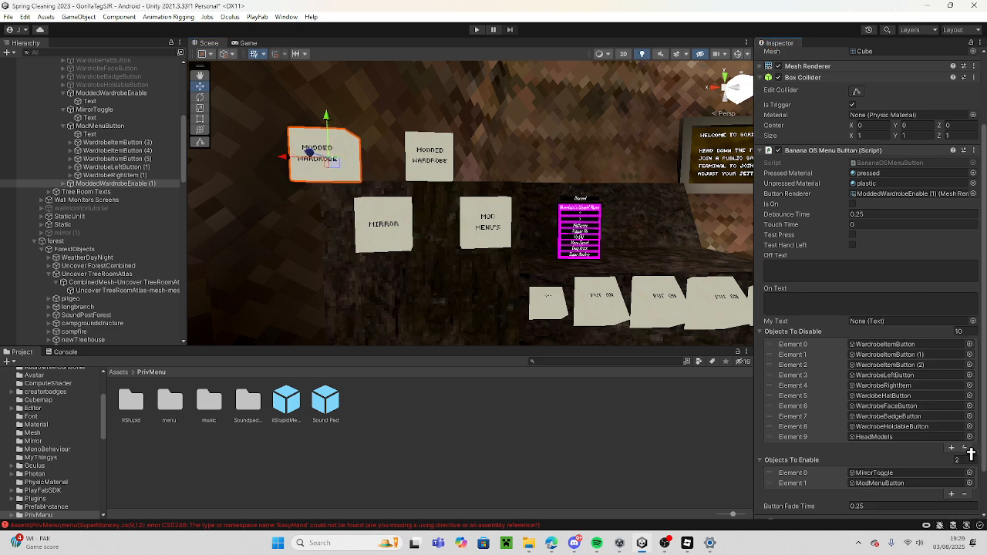
left_click(964, 448)
scroll(971, 451, "up", 1)
left_click(967, 465)
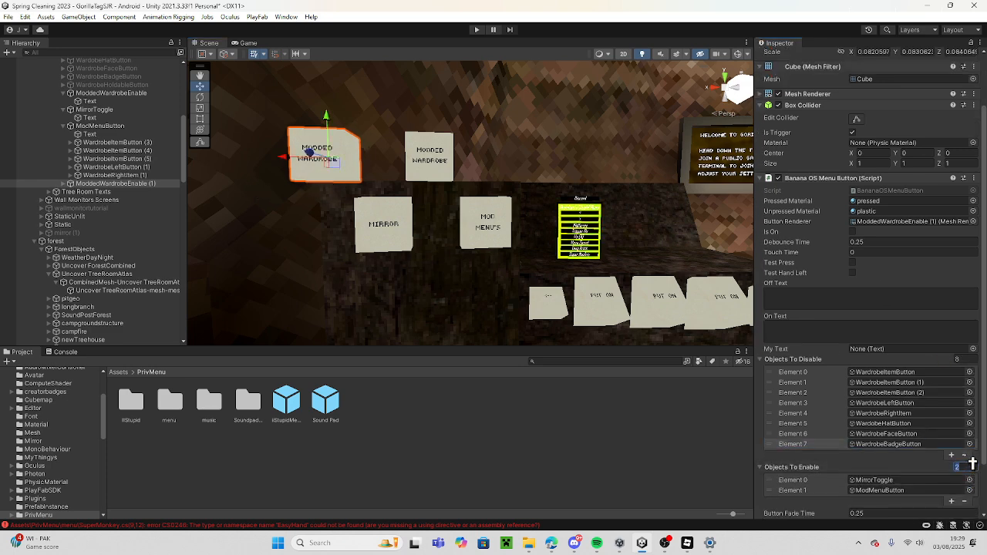
left_click(967, 455)
left_click(965, 445)
left_click(964, 434)
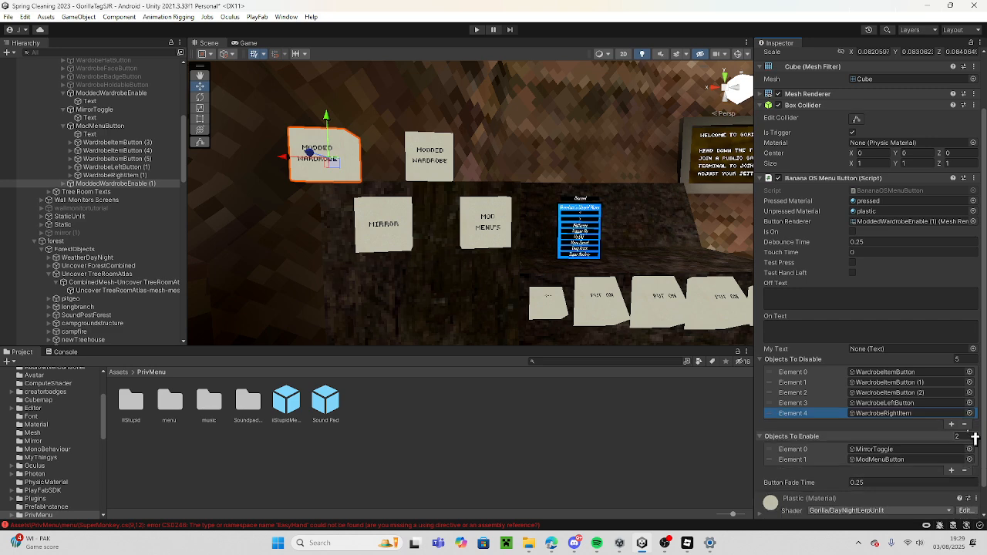
left_click(965, 425)
left_click(965, 413)
left_click(965, 405)
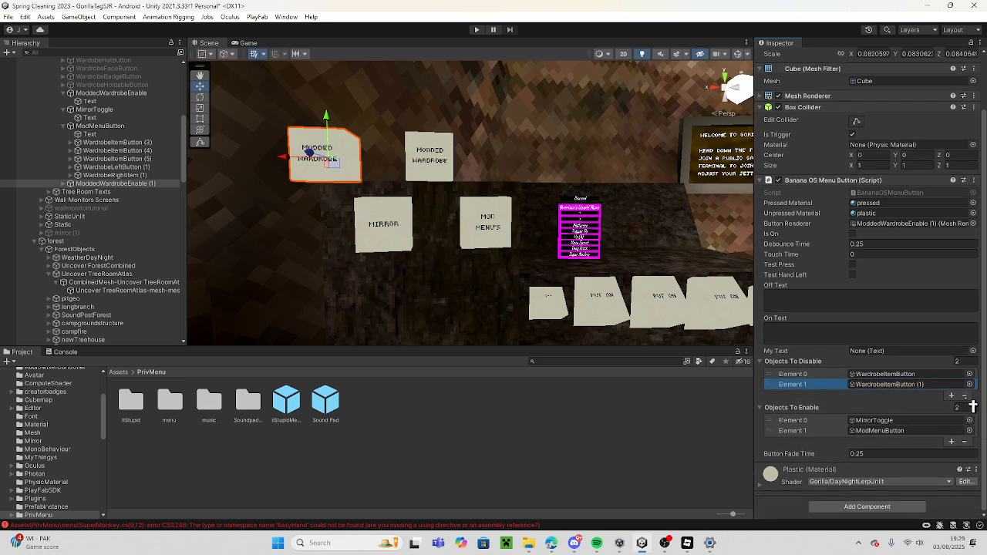
left_click(965, 397)
left_click(965, 397)
left_click(964, 442)
left_click(964, 443)
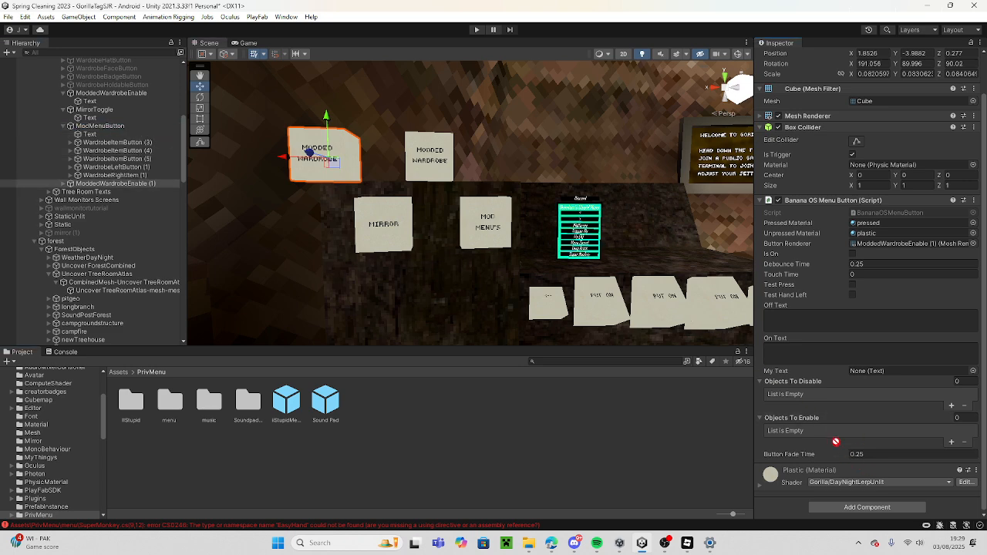
Add ModMenuButton and MirrorToggle to the Objects To Disable list of ModdedWardrobeEnable (1).
left_click_drag(827, 387, 828, 388)
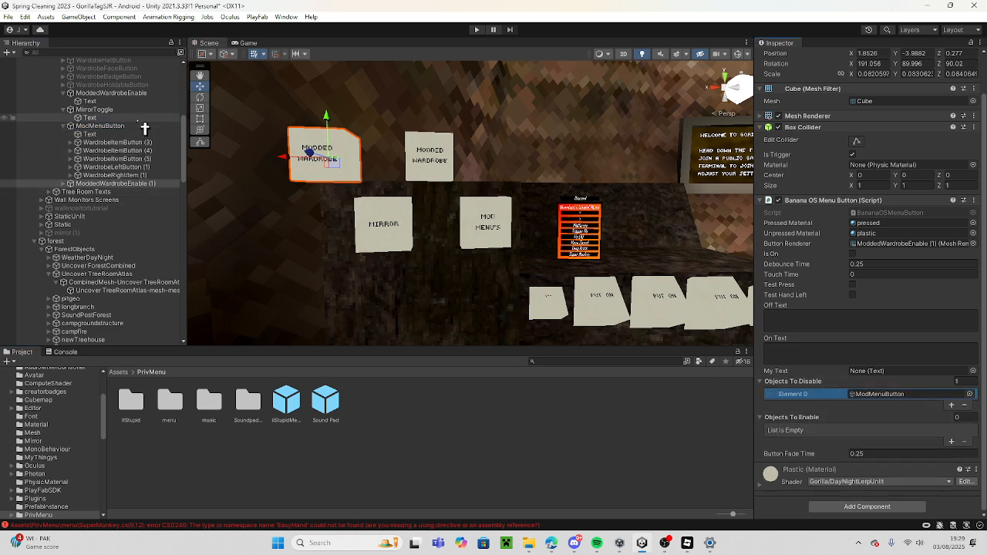
left_click_drag(124, 110, 807, 388)
Add WardrobeHoldableButton and WardrobeBadgeButton to the copy's Objects To Enable, and ModdedWardrobeEnable (1) itself to its Objects To Disable.
scroll(44, 199, "up", 2)
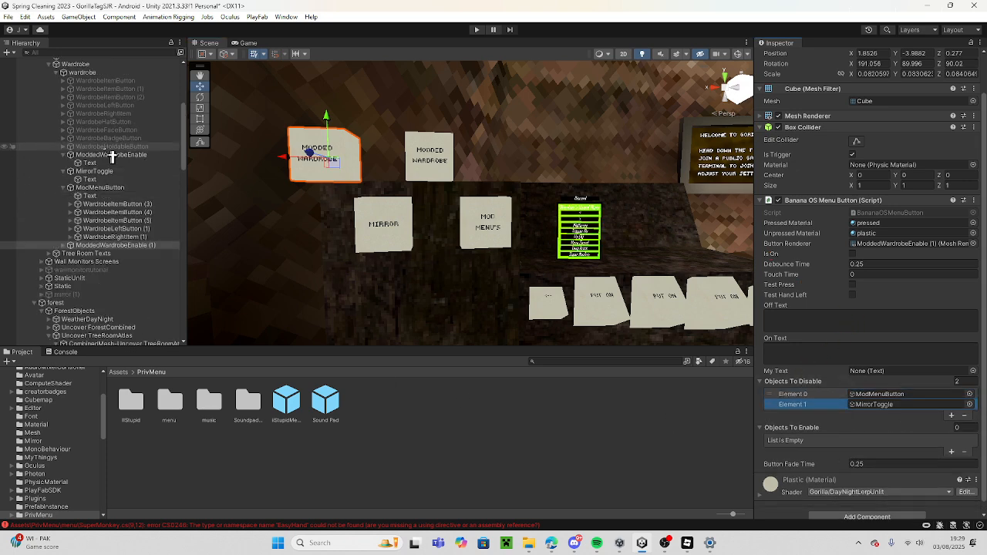
left_click_drag(112, 155, 819, 436)
left_click_drag(136, 146, 570, 275)
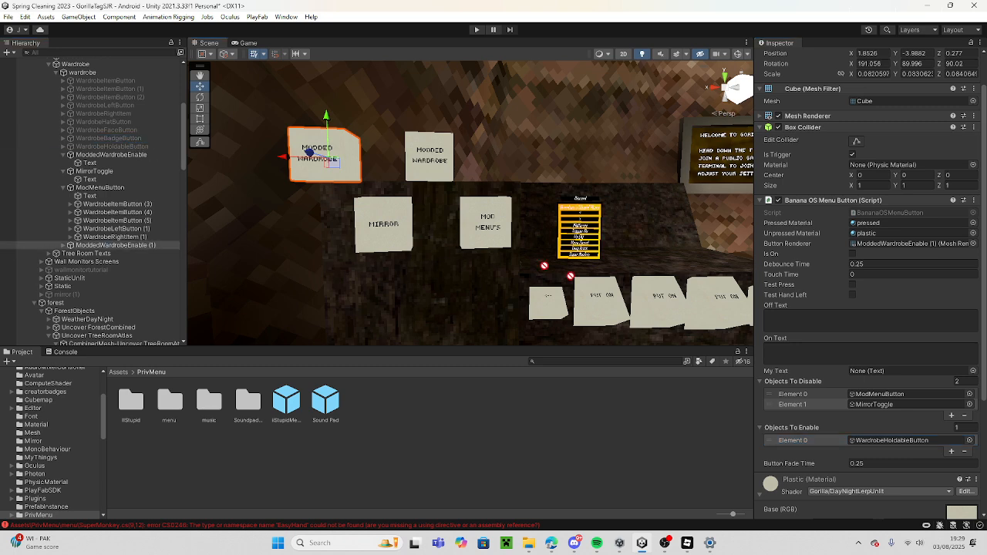
left_click_drag(829, 434, 827, 435)
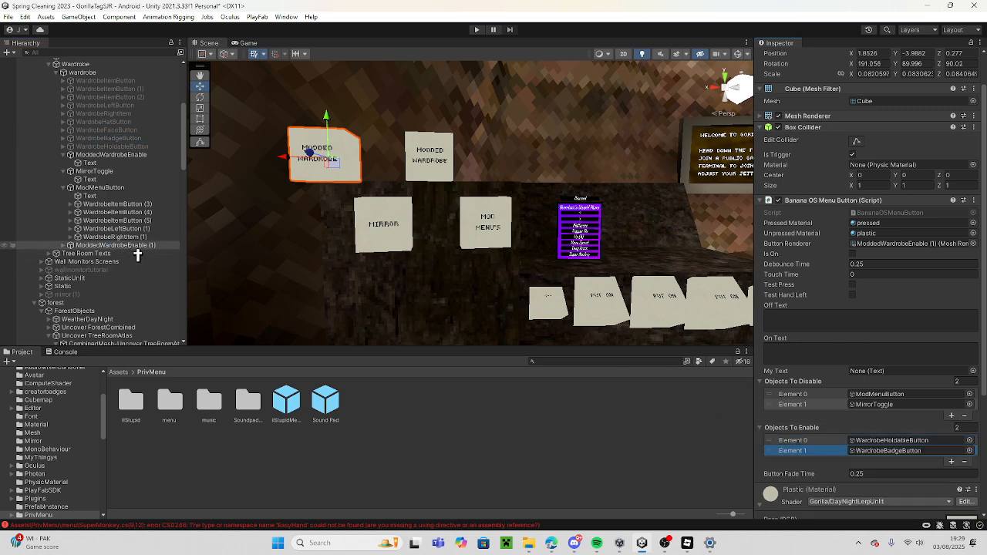
left_click_drag(136, 249, 816, 389)
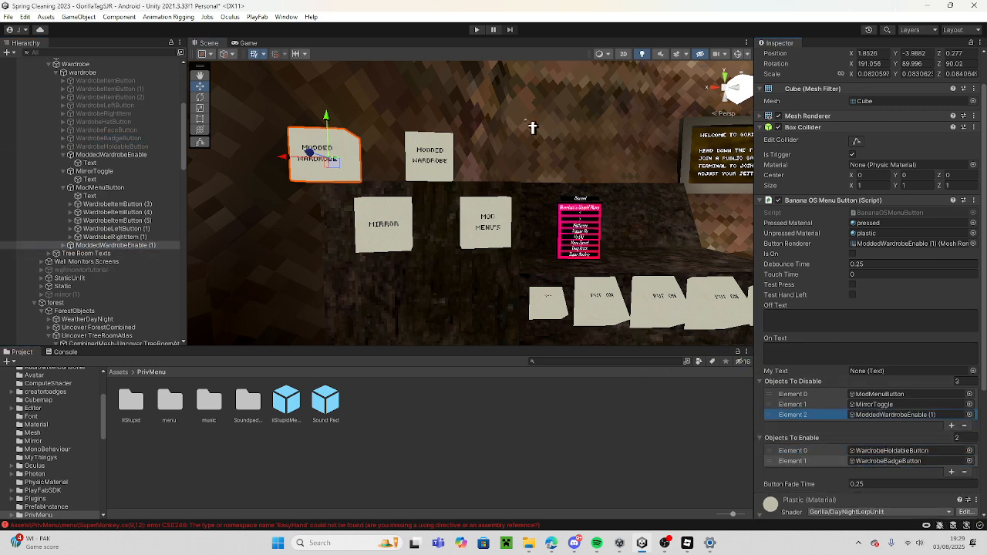
Add WardrobeBadgeButton a second time and WardobeHatButton to the Objects To Enable list of ModdedWardrobeEnable (1).
left_click(141, 141)
left_click_drag(141, 145, 795, 441)
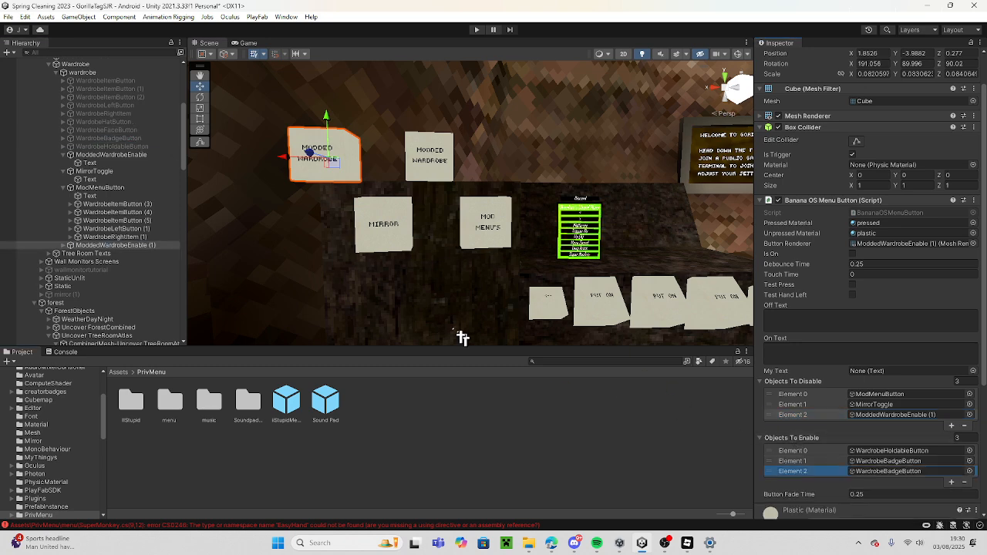
left_click_drag(149, 123, 846, 395)
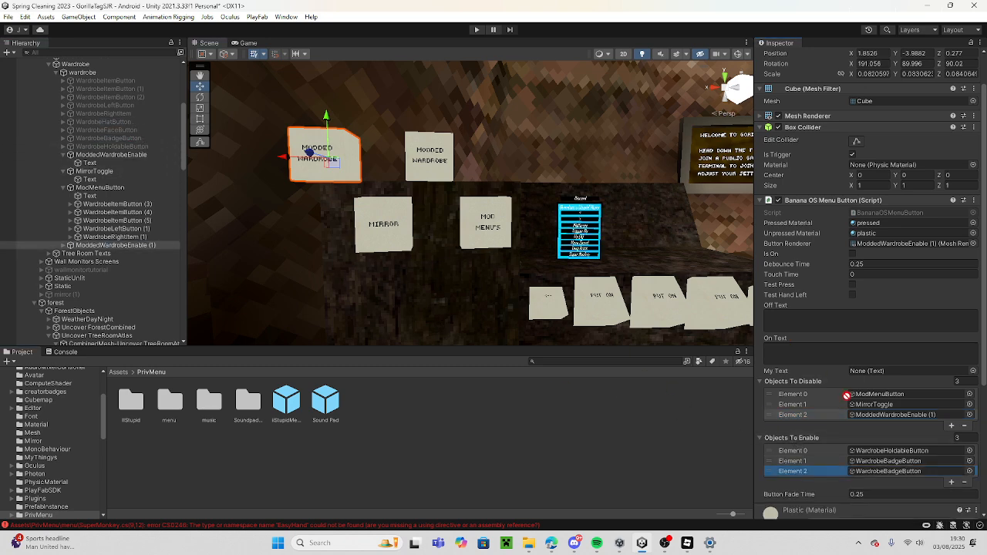
left_click_drag(815, 443, 815, 446)
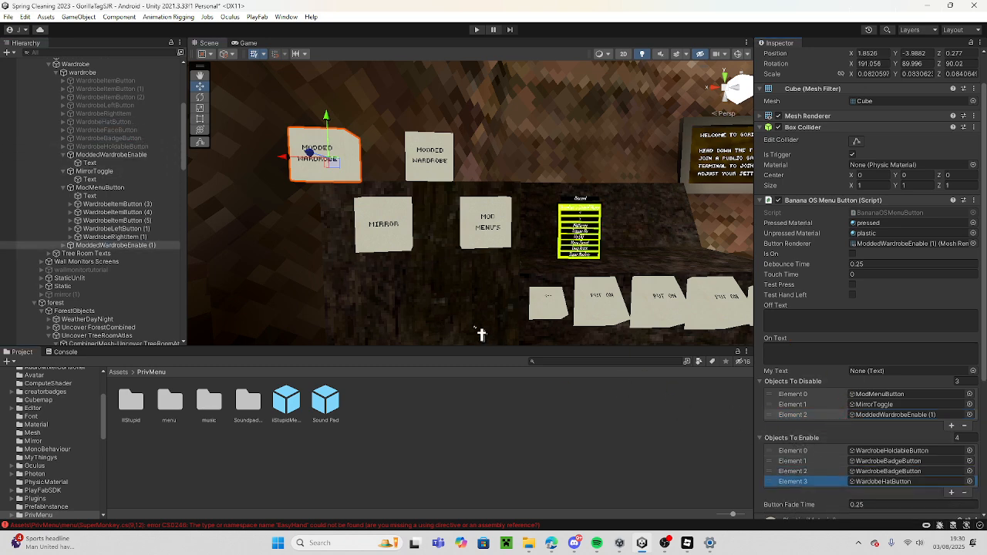
Add WardrobeRightItem, WardrobeLeftButton, WardrobeItemButton (2) and WardrobeItemButton (1) to the copy's Objects To Enable list.
left_click_drag(512, 186, 828, 433)
left_click(157, 107)
left_click_drag(156, 109, 812, 397)
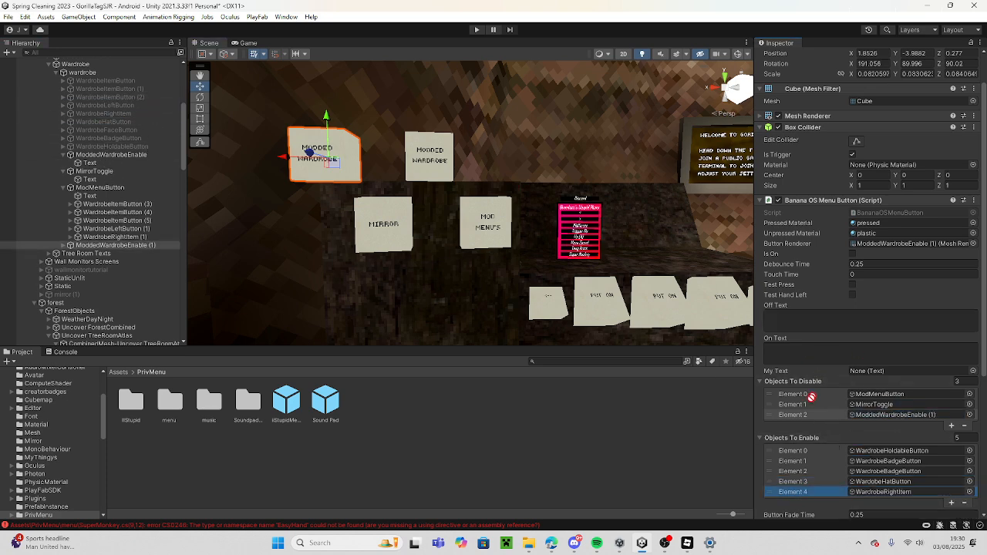
left_click_drag(809, 432, 816, 450)
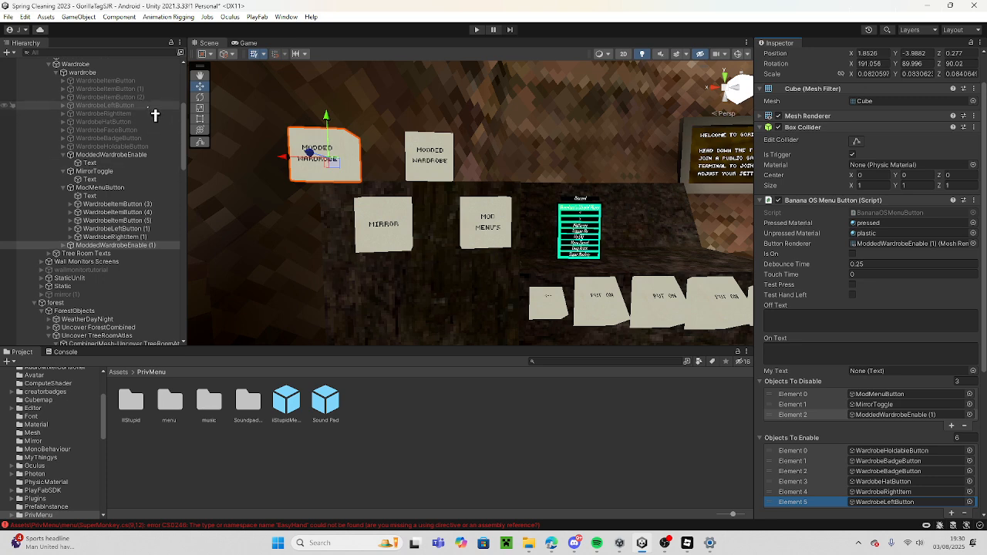
left_click_drag(152, 99, 806, 440)
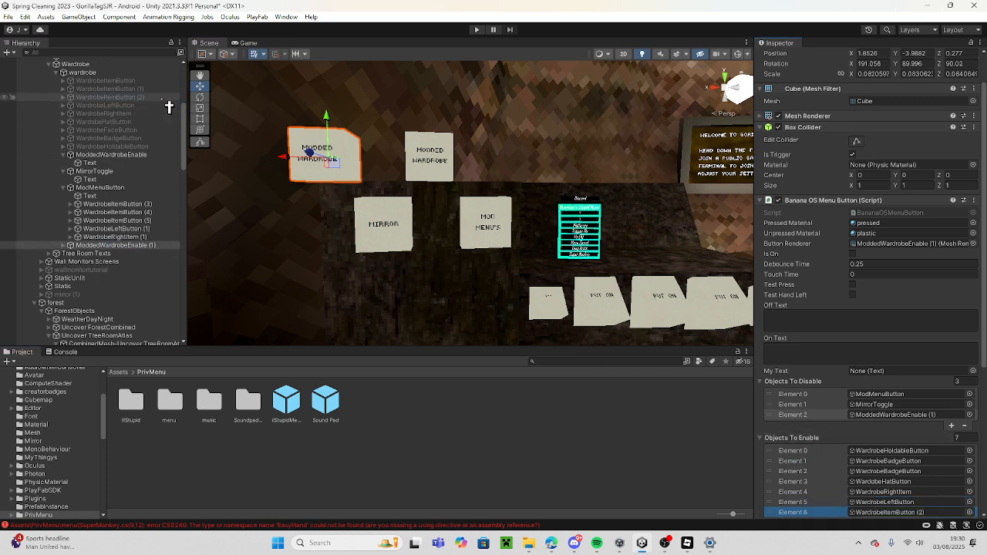
left_click_drag(163, 90, 854, 437)
Add ModdedWardrobeEnable (1) to the Objects To Enable list of the original ModdedWardrobeEnable button.
key("s")
mouse_move(619, 281)
right_mouse_down()
mouse_move(634, 294)
mouse_move(600, 279)
right_mouse_up()
key("w")
left_click(426, 166)
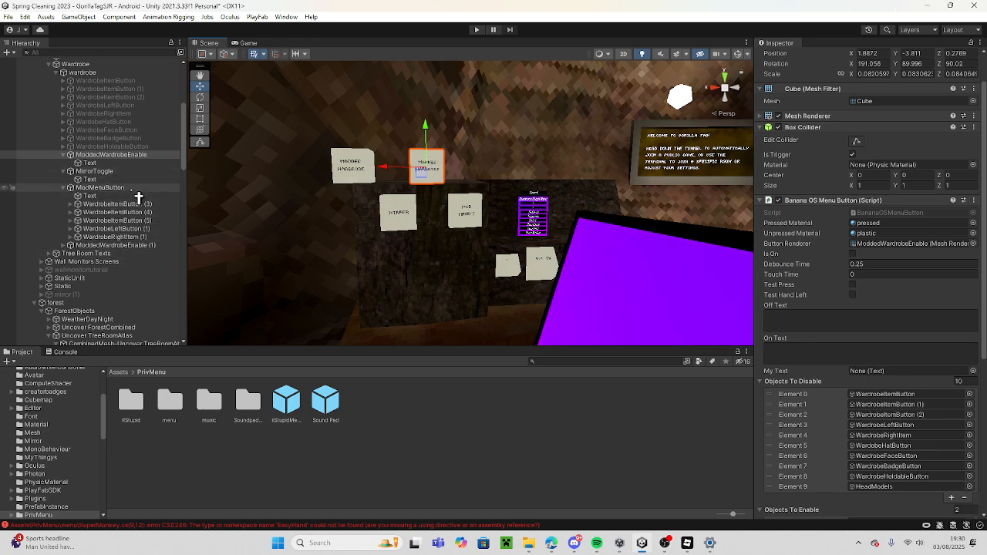
left_click_drag(133, 245, 829, 463)
Rename ModdedWardrobeEnable (1) to ModdedWardrobeDisable and collapse the ModMenuButton hierarchy.
scroll(918, 261, "up", 3)
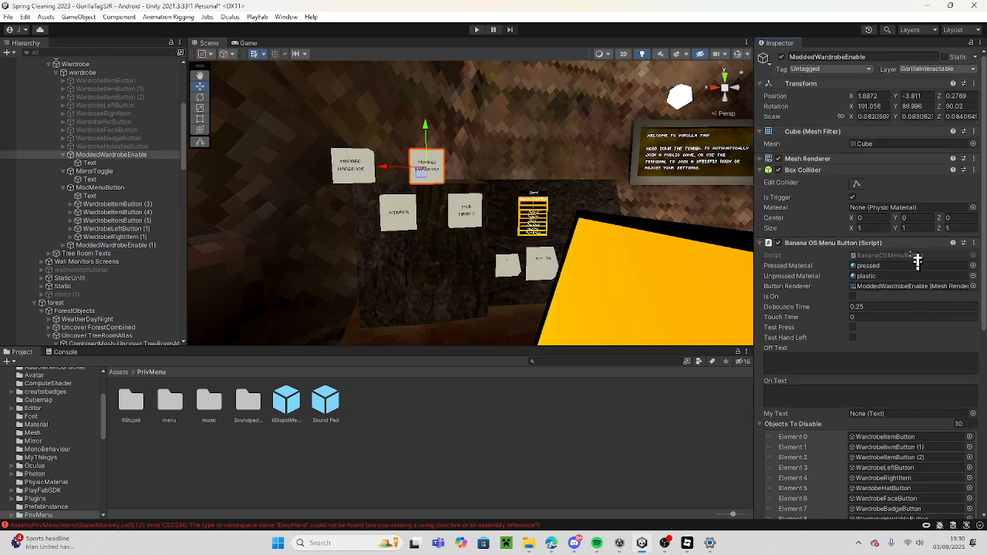
left_click(132, 245)
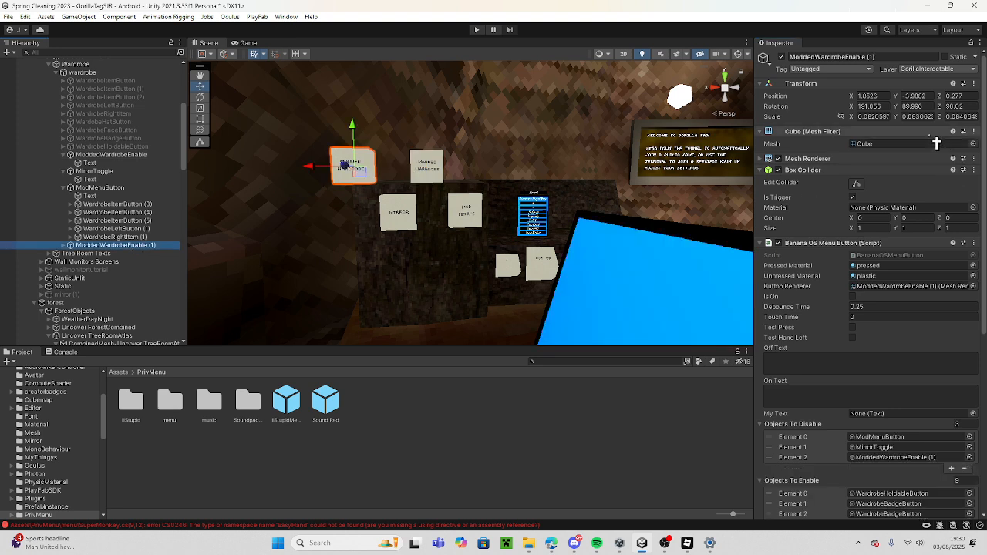
left_click(929, 60)
type("ModdedWardrobeE")
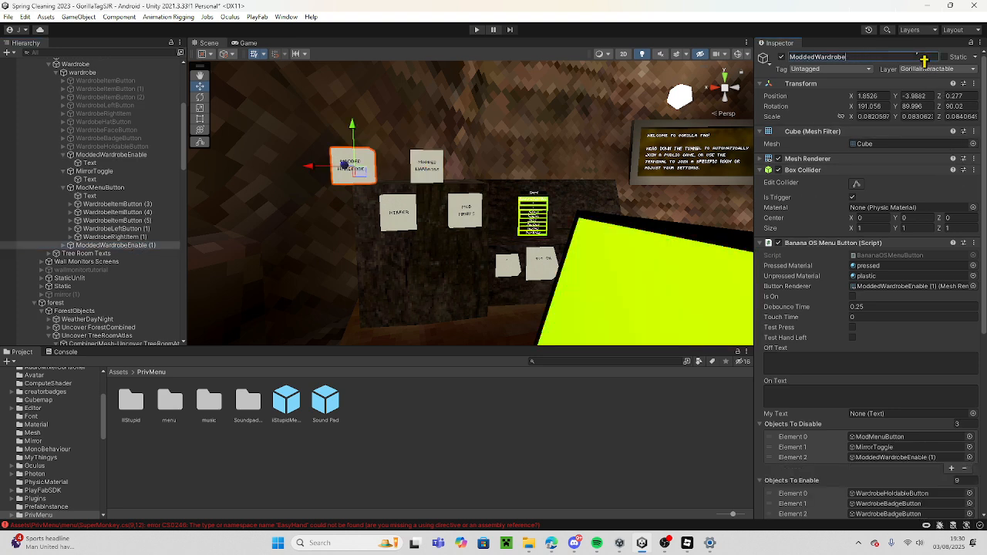
key("BackSpace")
type("Disable")
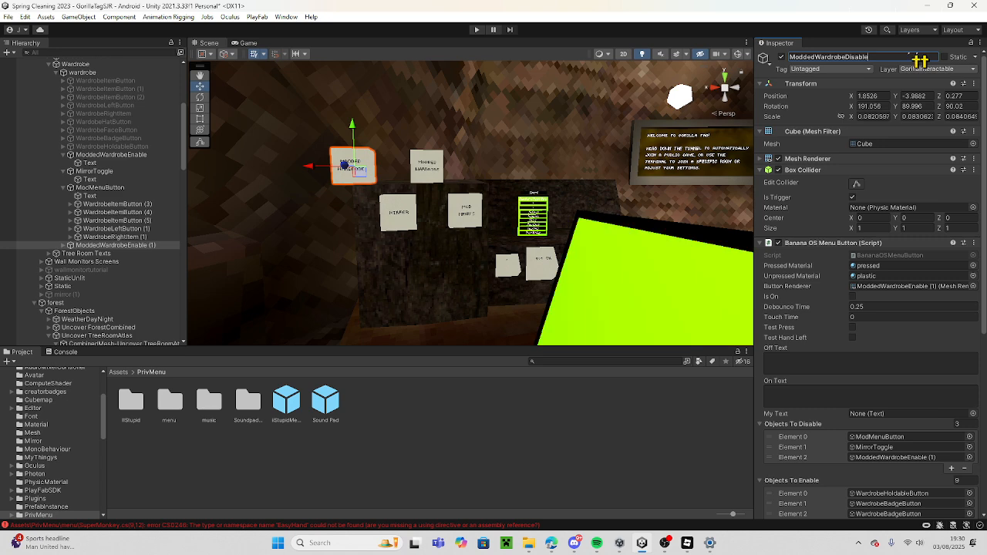
left_click(77, 189)
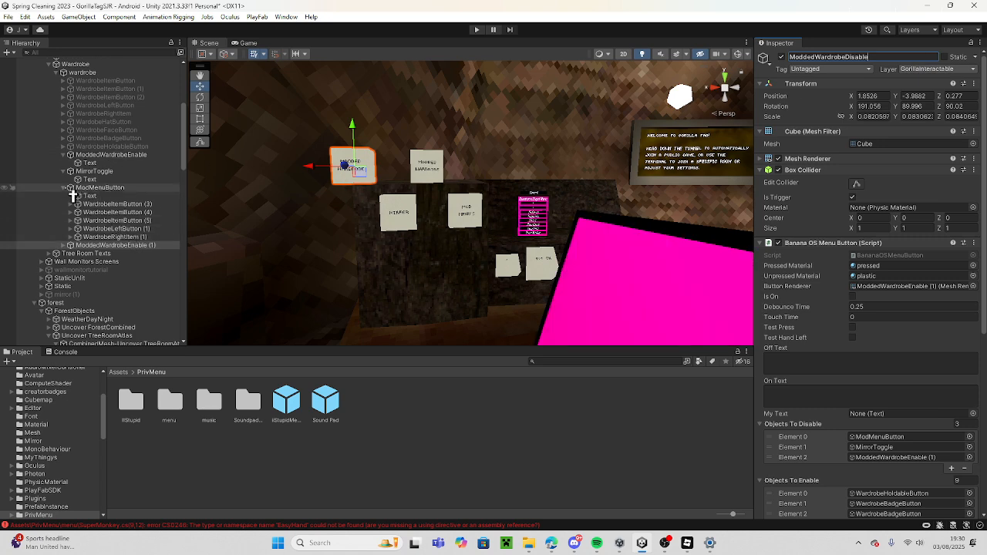
key("Left")
left_click(96, 196)
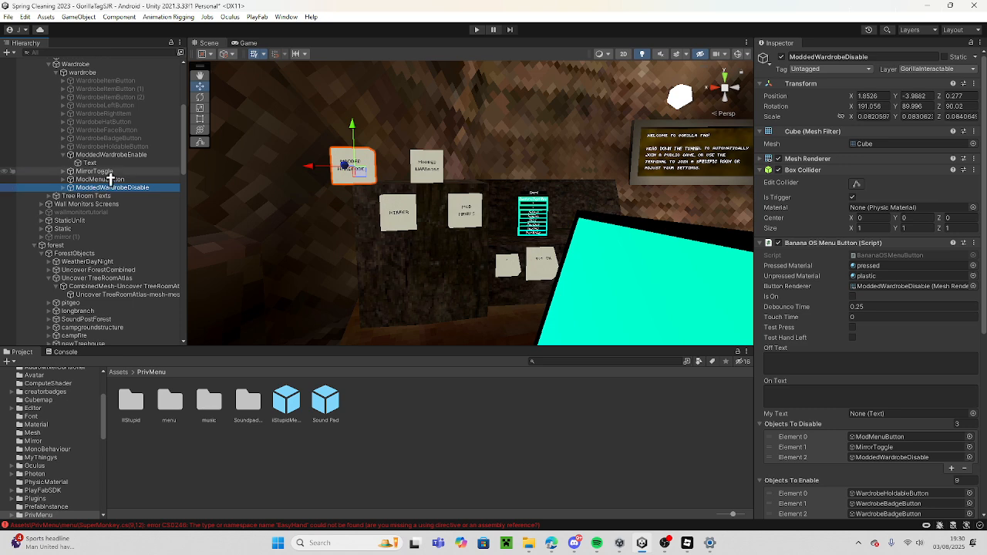
Try to deactivate MirrorToggle, ModMenuButton and ModdedWardrobeDisable together.
left_click(111, 173, "shift")
left_click(782, 59)
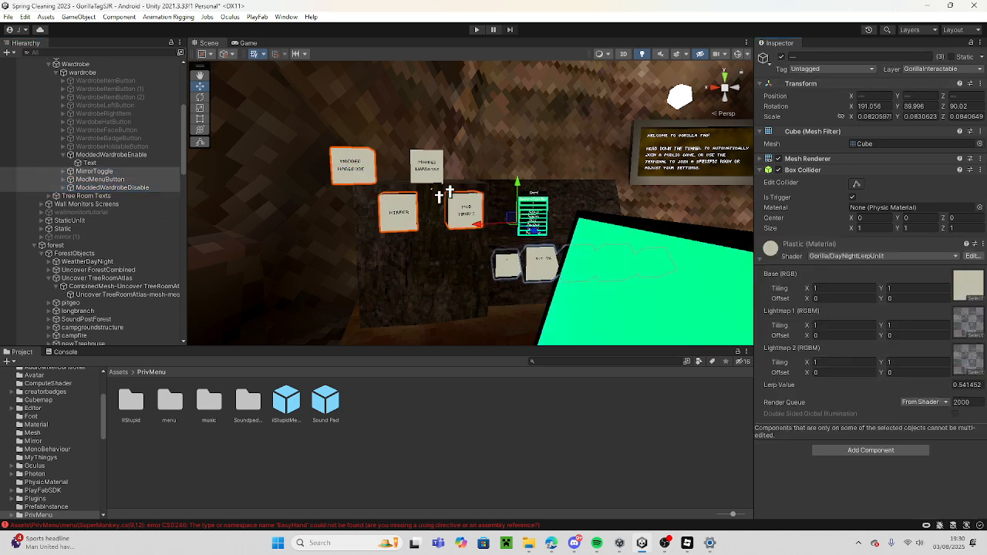
Move iiStupidMenu (1) in the hierarchy so it becomes a child of ModMenuButton, and collapse that button's children.
left_click(549, 203)
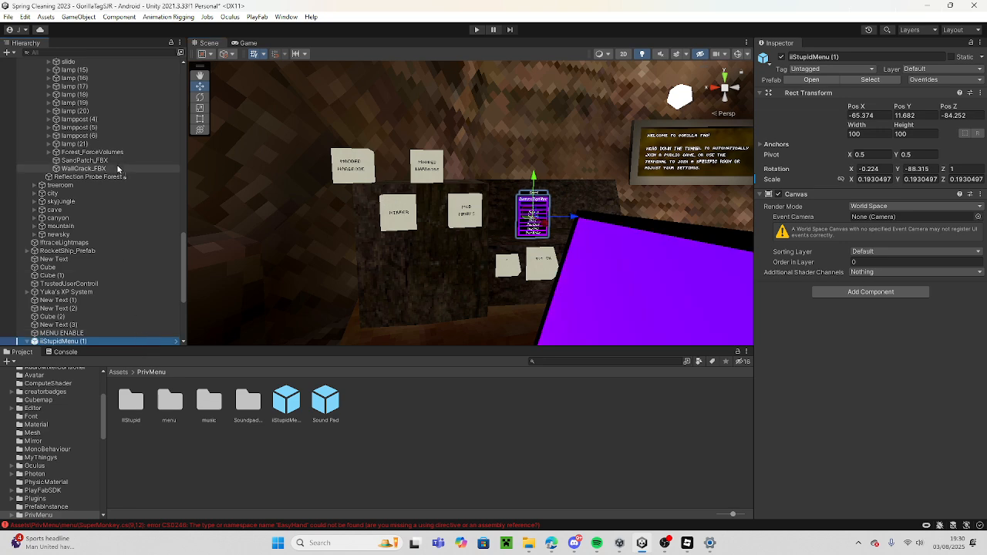
scroll(129, 61, "up", 2)
scroll(129, 62, "up", 10)
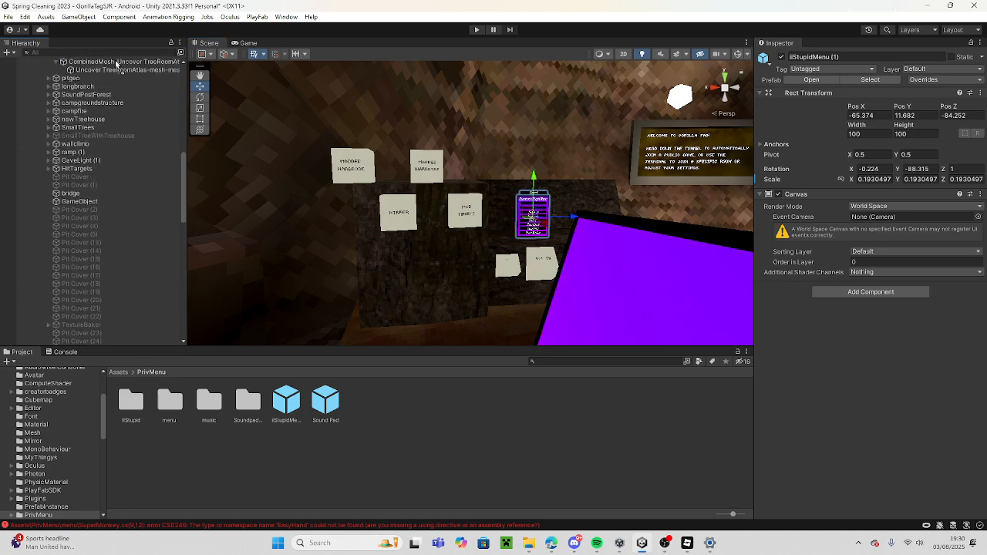
scroll(117, 73, "up", 8)
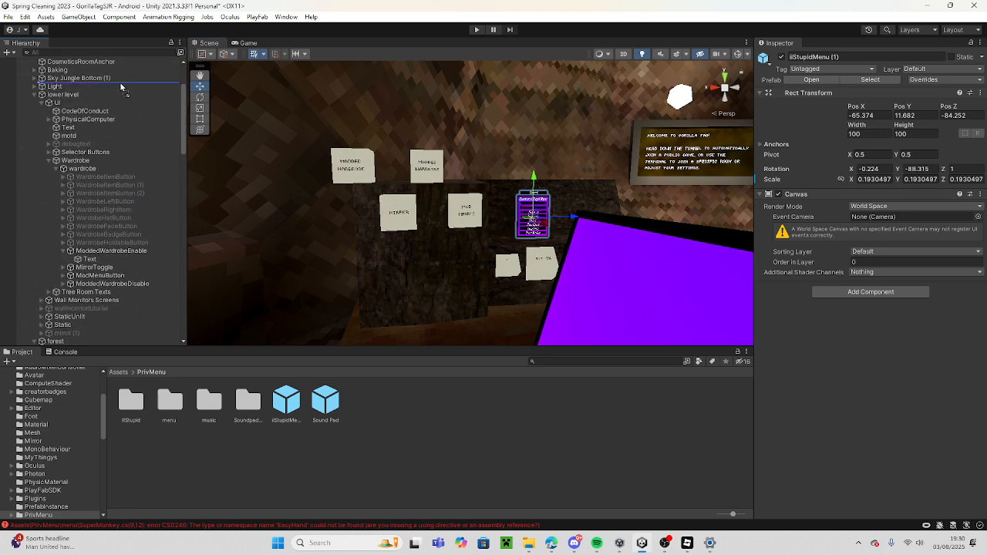
left_click_drag(121, 87, 124, 236)
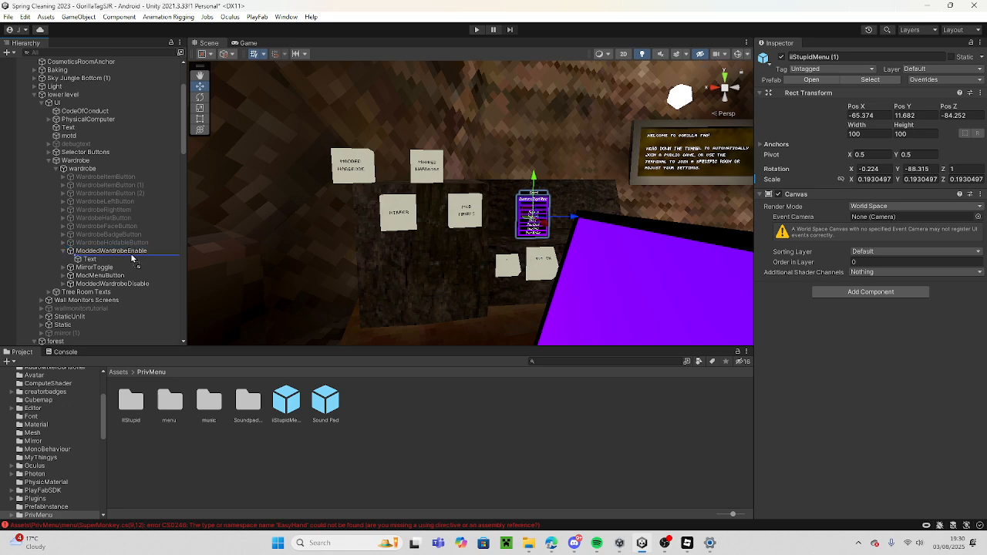
left_click_drag(132, 276, 135, 276)
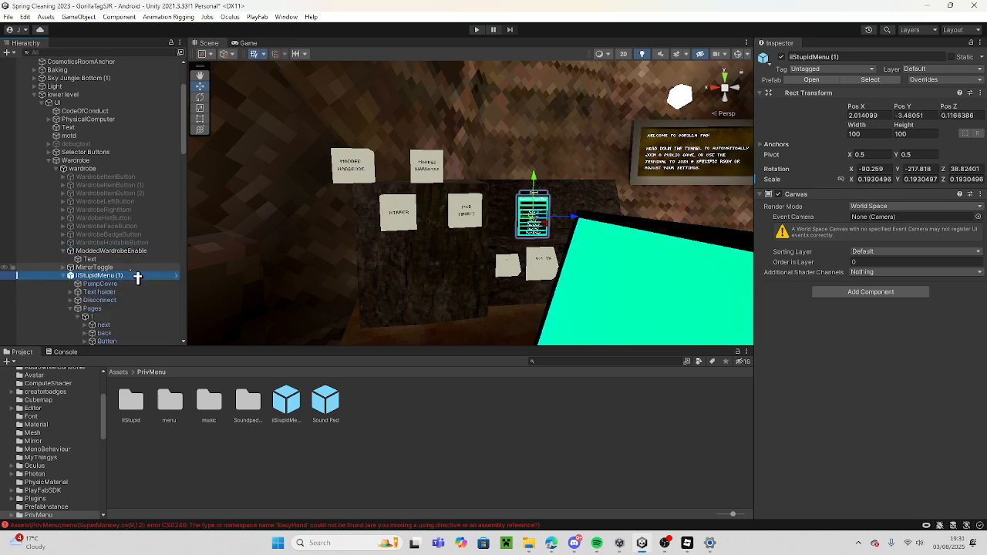
key("Left")
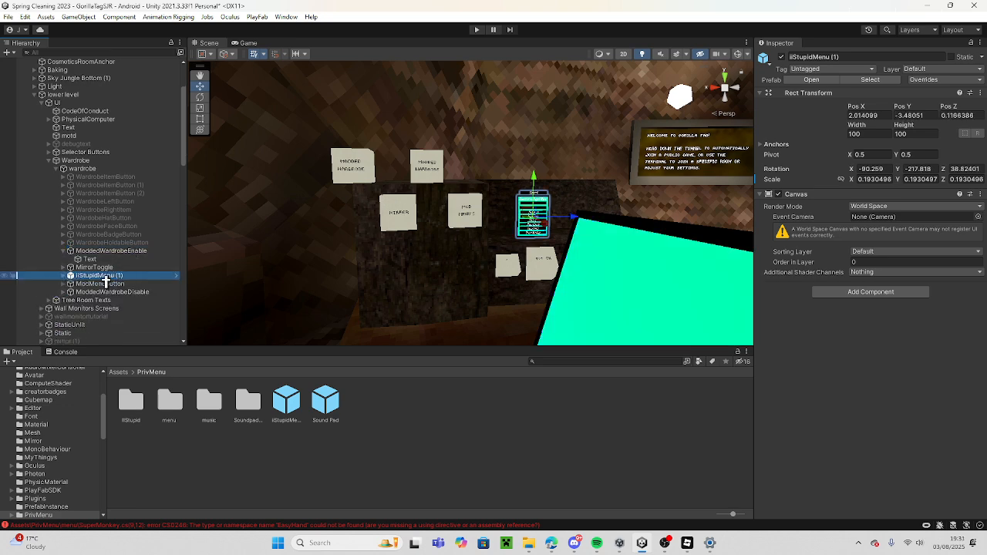
left_click_drag(106, 286, 108, 285)
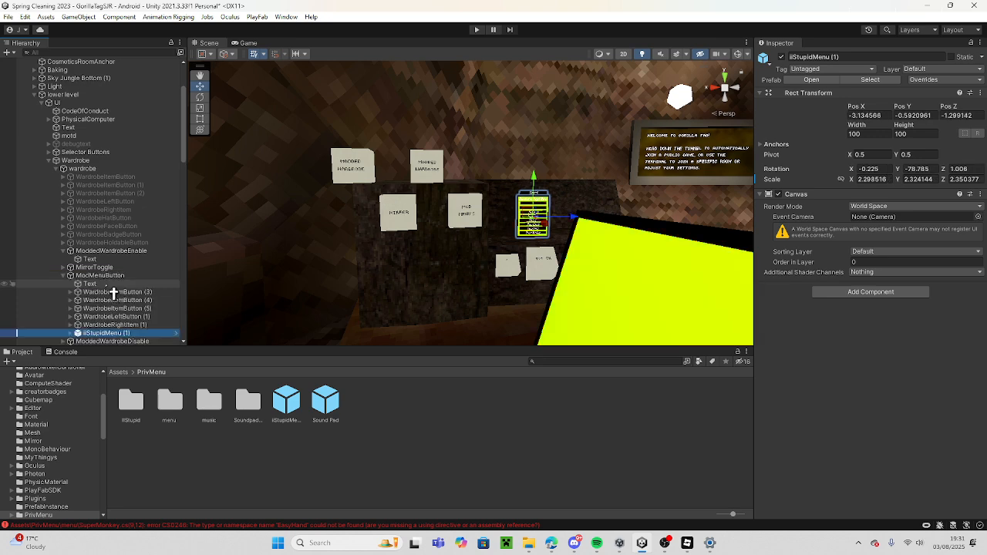
left_click(64, 277)
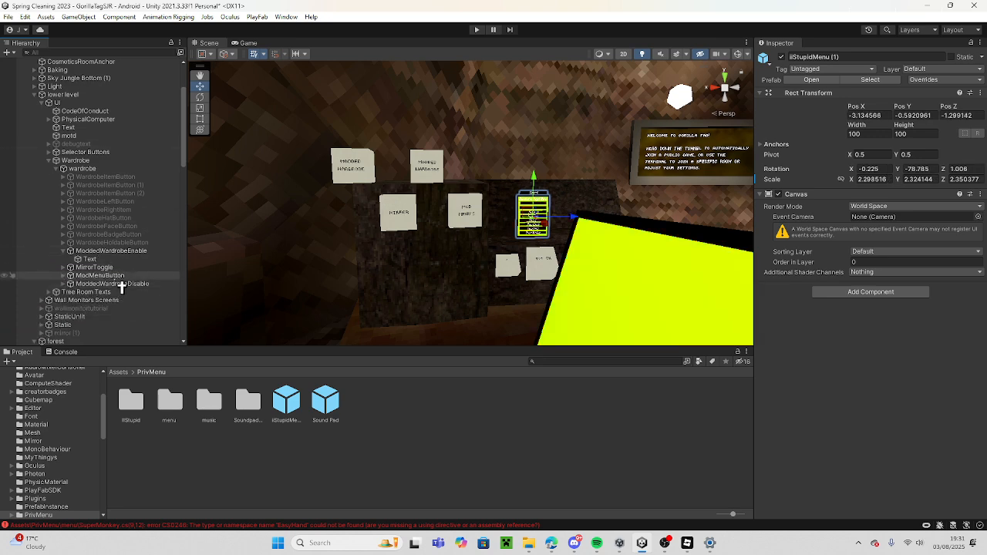
Deactivate MirrorToggle, ModMenuButton and ModdedWardrobeDisable together.
left_click(112, 284)
left_click(94, 268, "shift")
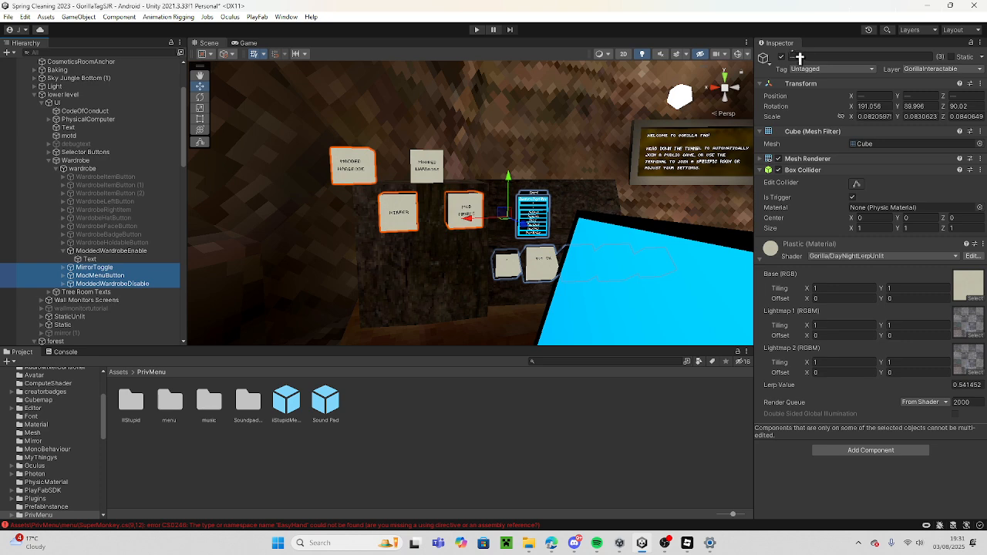
left_click(781, 57)
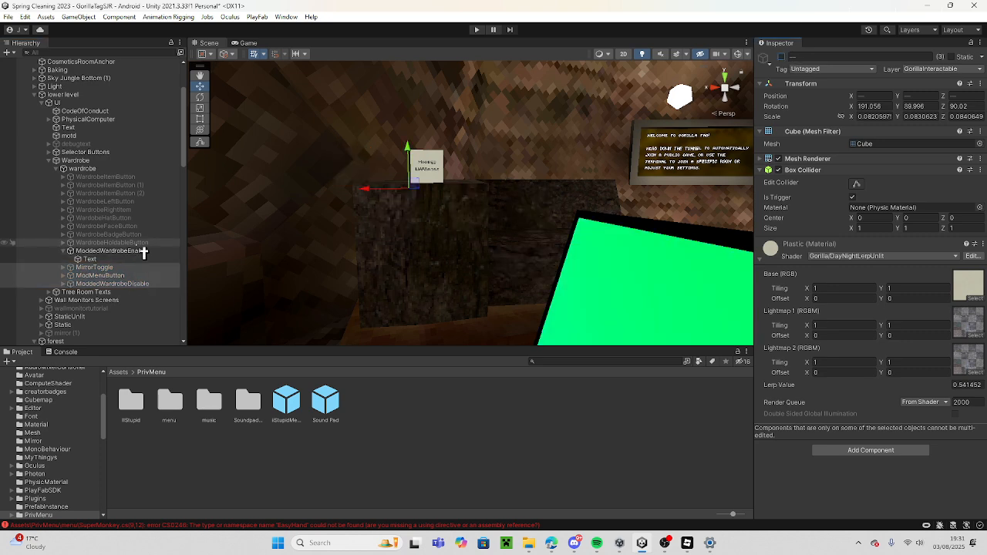
Activate all the normal wardrobe buttons together, from WardrobeItemButton through WardrobeHoldableButton.
left_click(112, 242)
left_click(105, 177, "shift")
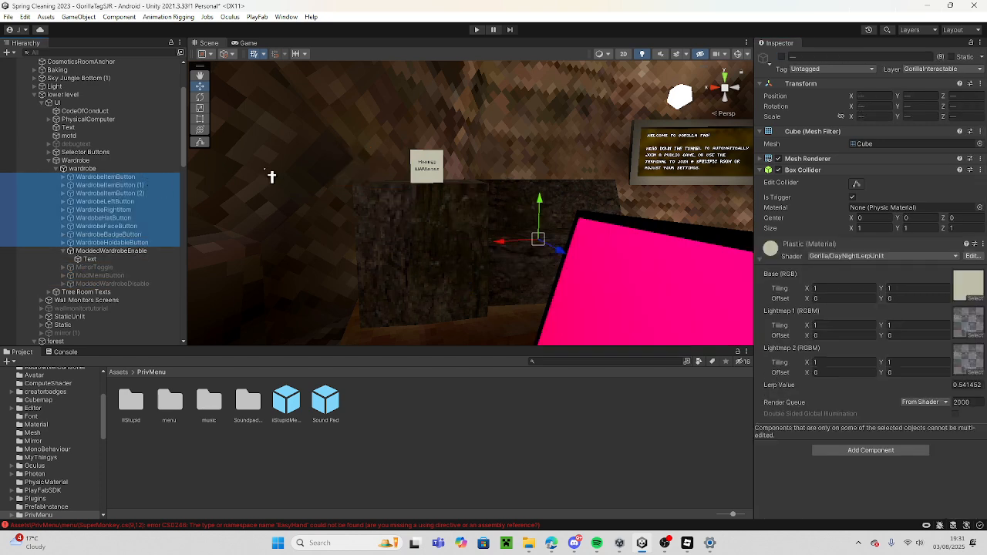
left_click(781, 57)
Select the large iiStupidMenu canvas in the scene and frame it in the view.
right_click_drag(331, 305, 540, 289)
left_click(538, 287)
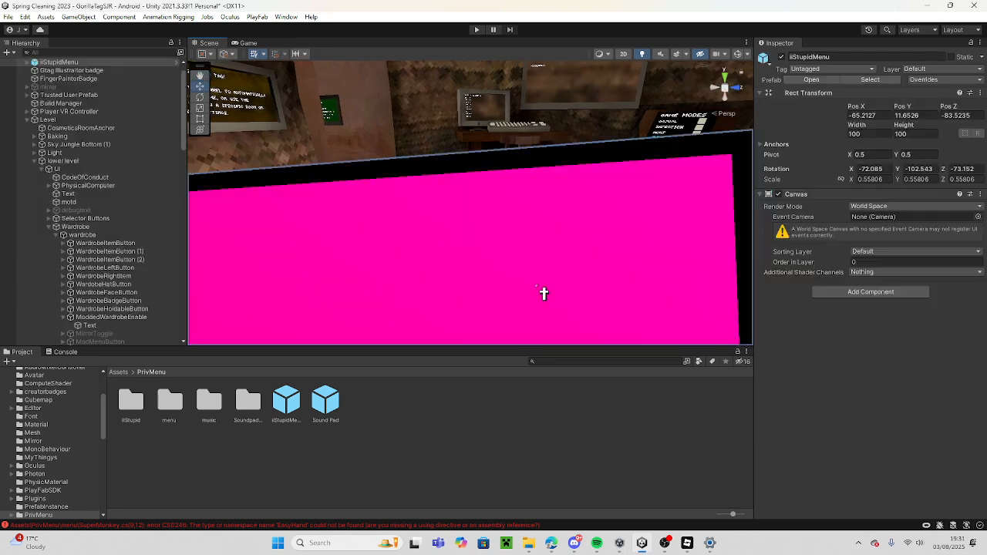
key("f")
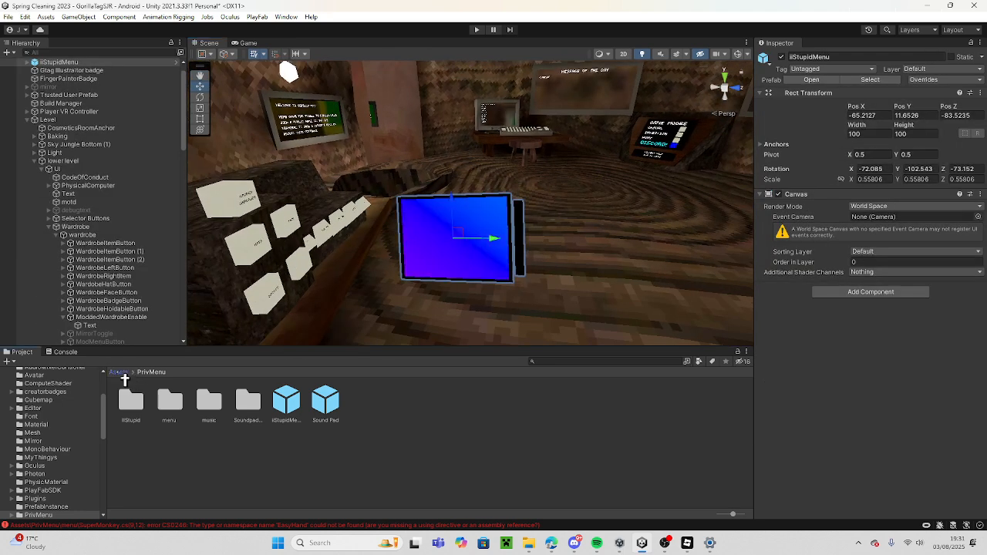
Delete the PrivMenu folder from the project's Assets folder and confirm the deletion.
left_click(117, 373)
scroll(432, 413, "down", 3)
scroll(531, 429, "up", 3)
scroll(432, 447, "down", 1)
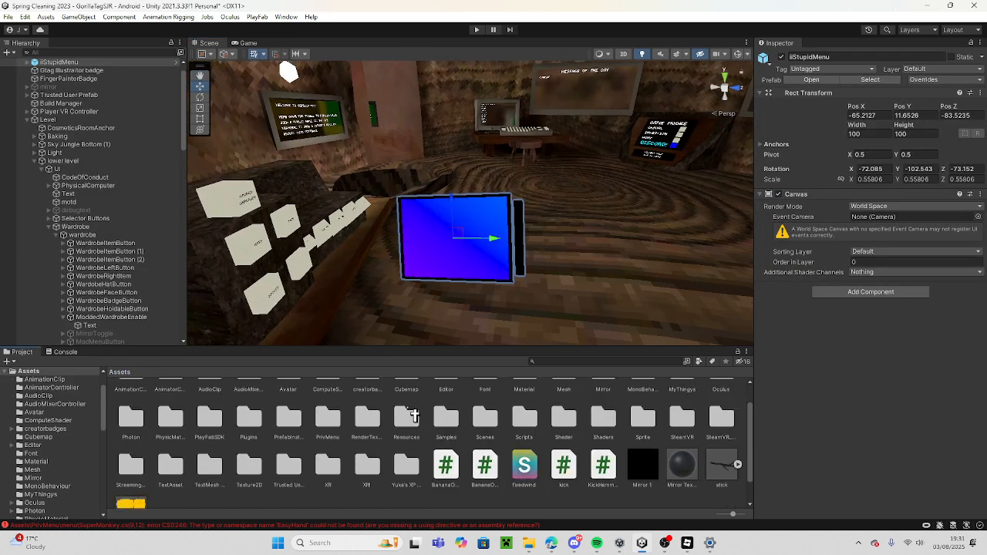
scroll(347, 408, "up", 1)
scroll(309, 441, "down", 1)
scroll(306, 441, "up", 1)
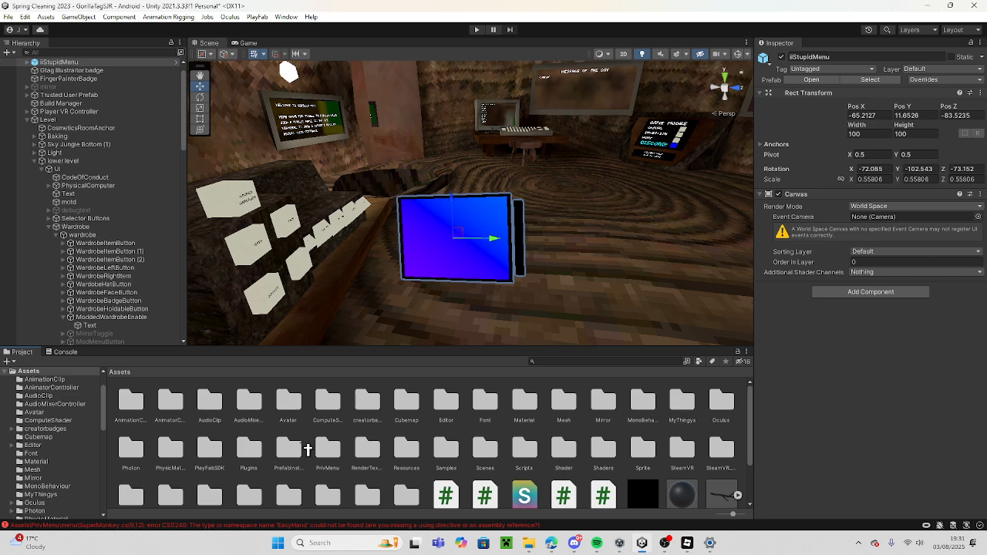
right_click(335, 452)
left_click(377, 192)
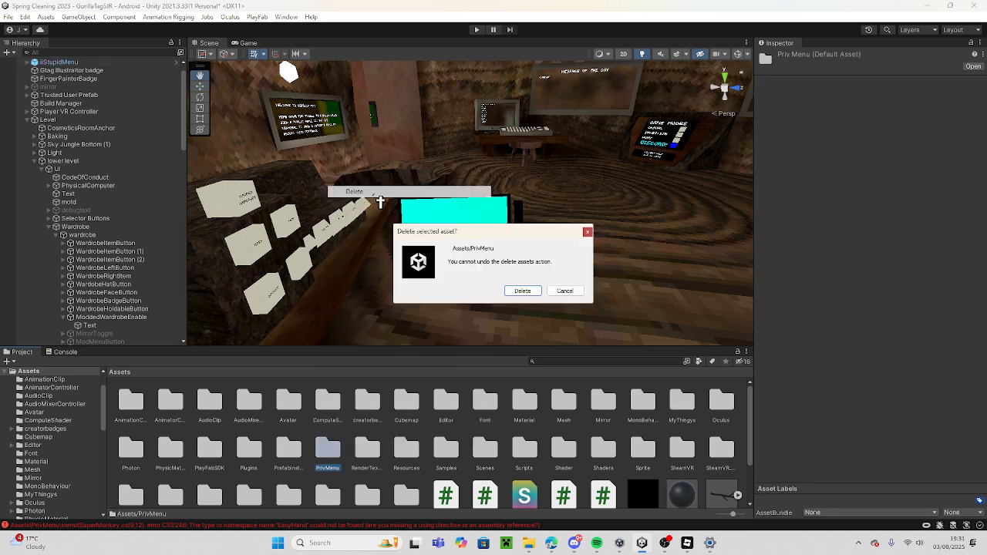
left_click(539, 292)
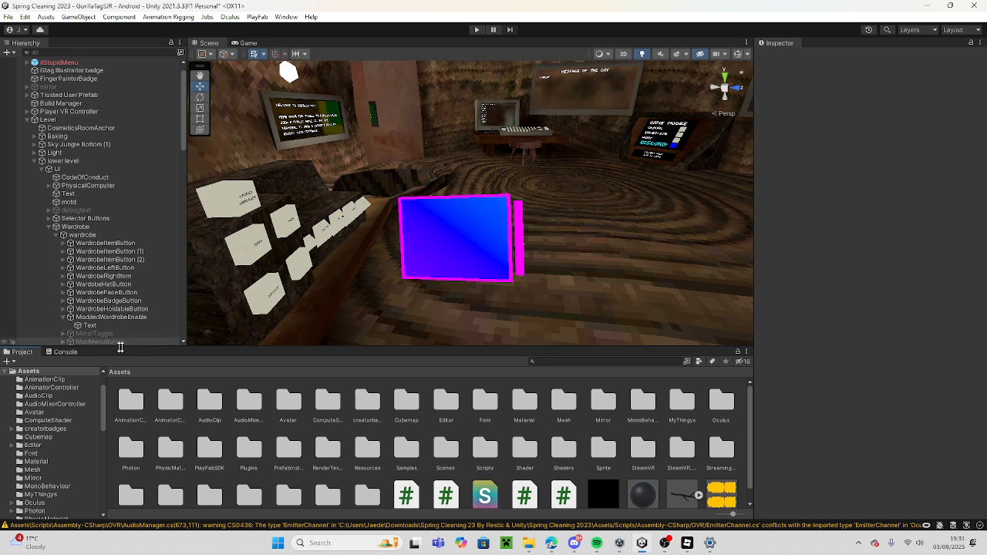
Clear the console messages, inspect the remaining NoClip.cs compiler error, and return to the project's assets.
left_click(71, 353)
left_click(17, 363)
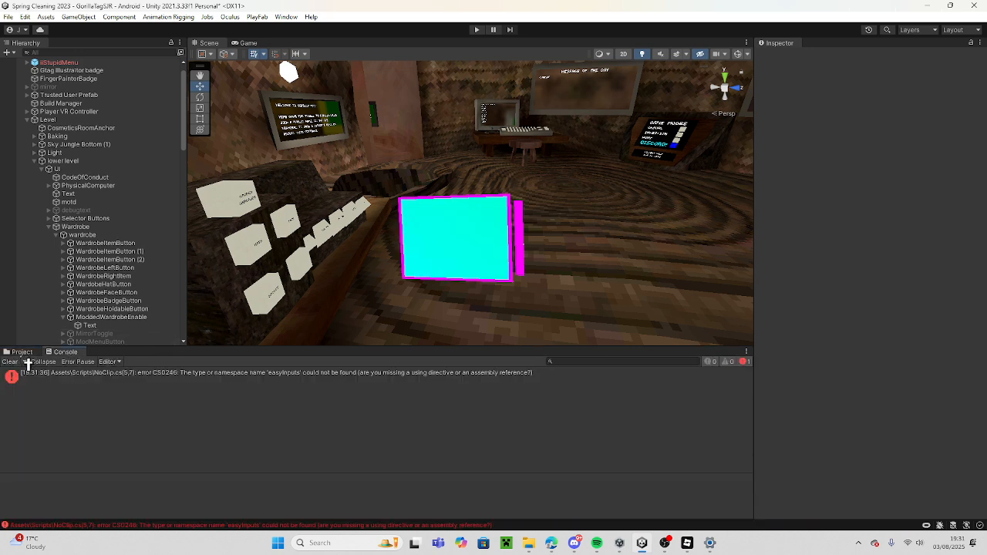
left_click(192, 384)
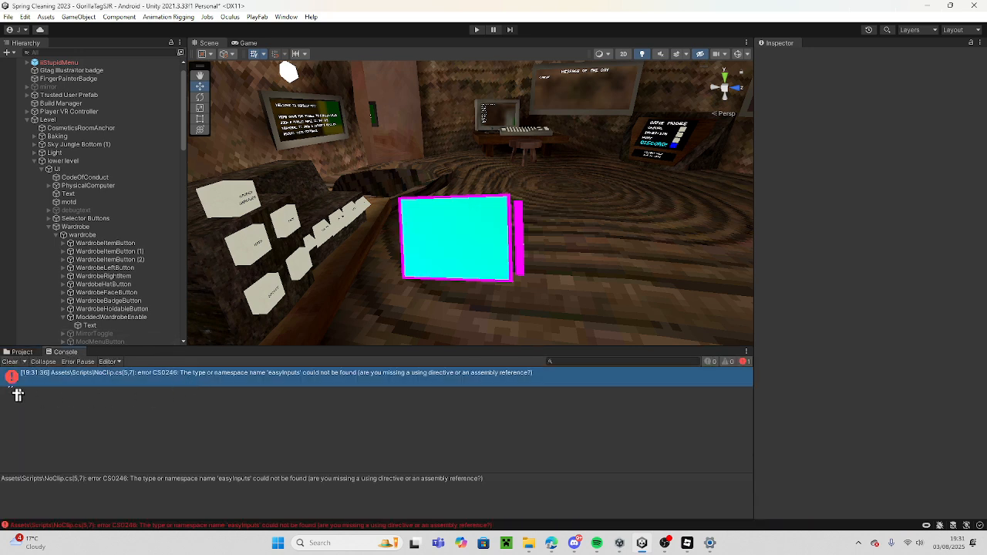
left_click(22, 353)
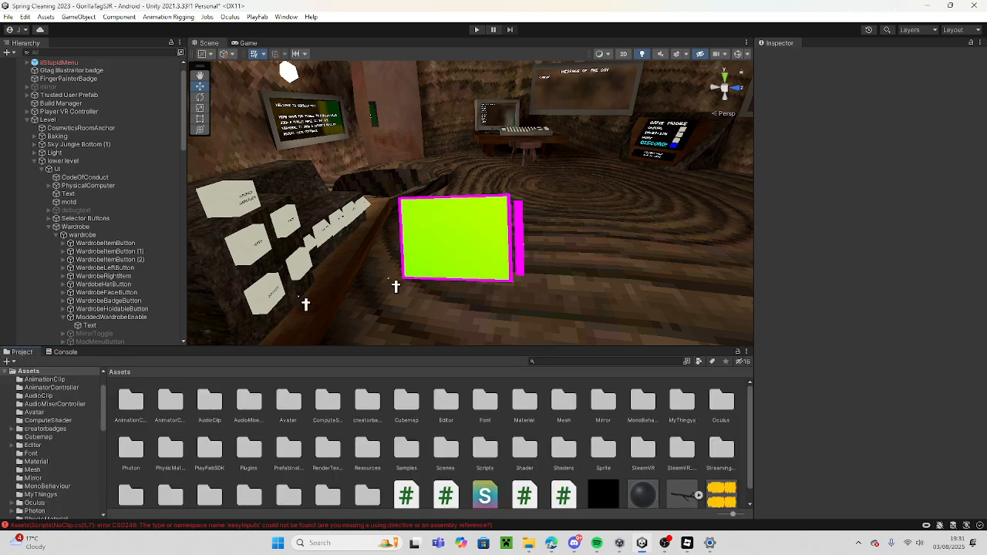
Try to enter play mode to test the modded wardrobe.
key("w")
right_click_drag(516, 241, 386, 185)
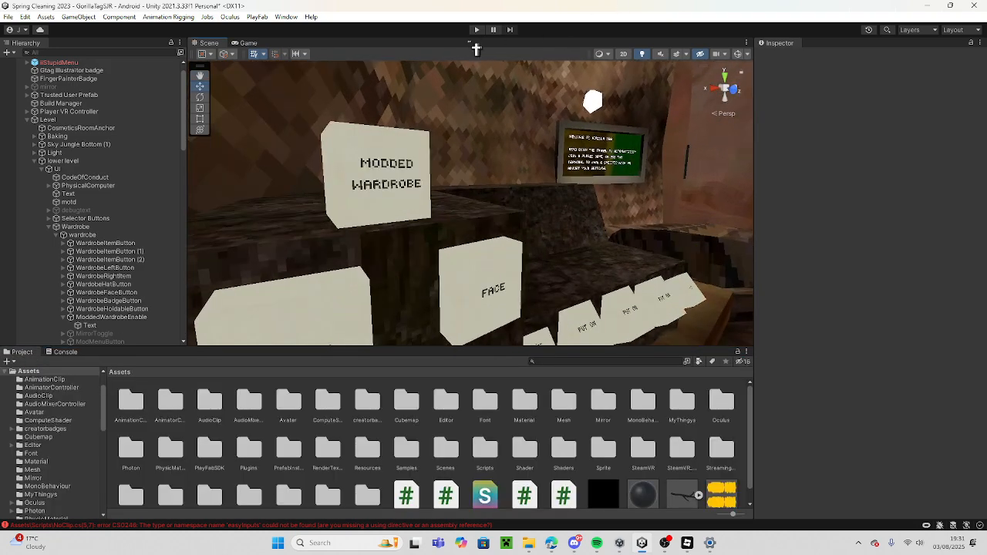
left_click(480, 30)
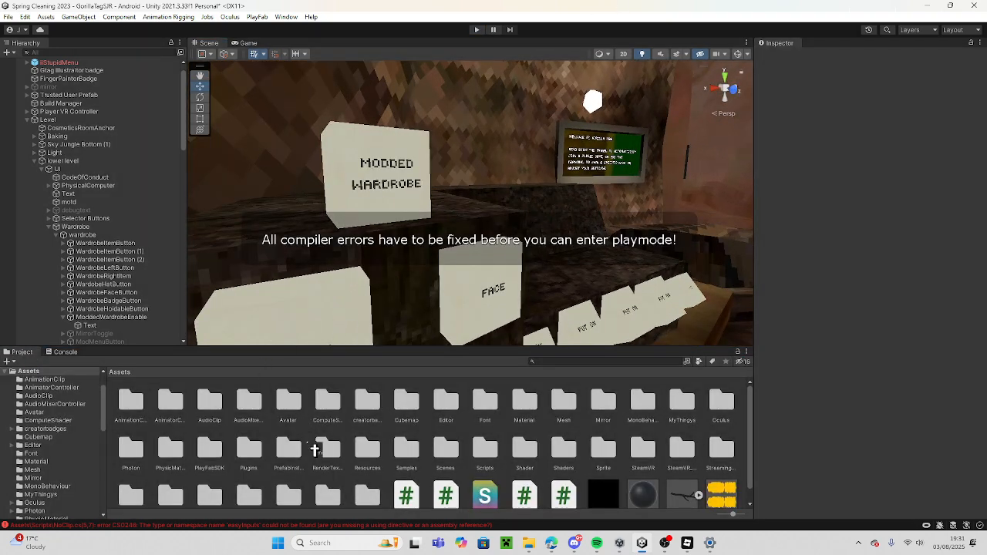
Select the iiStupidMenu canvas, search the project assets for "easy", and clear the search.
scroll(314, 450, "down", 1)
right_click_drag(441, 307, 828, 268)
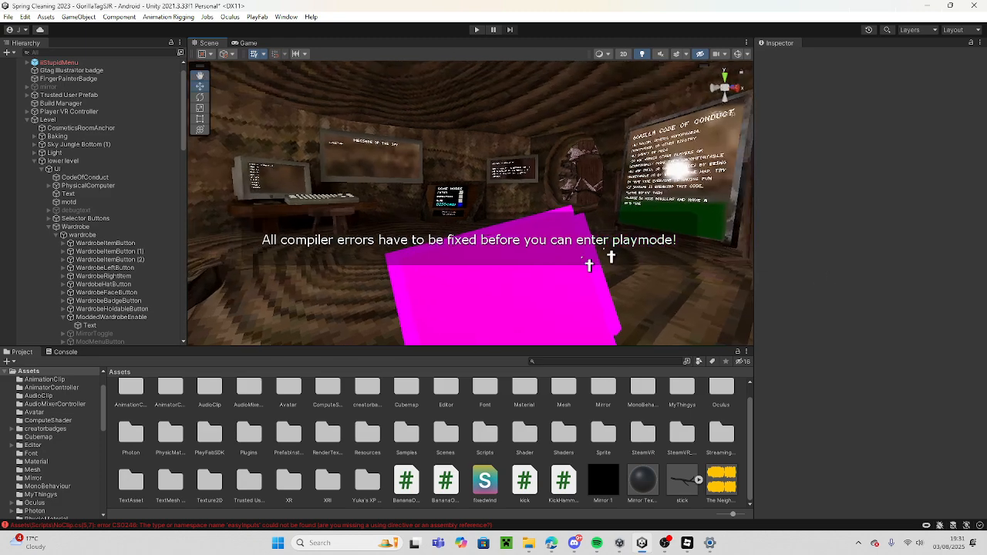
left_click(526, 284)
scroll(342, 460, "up", 1)
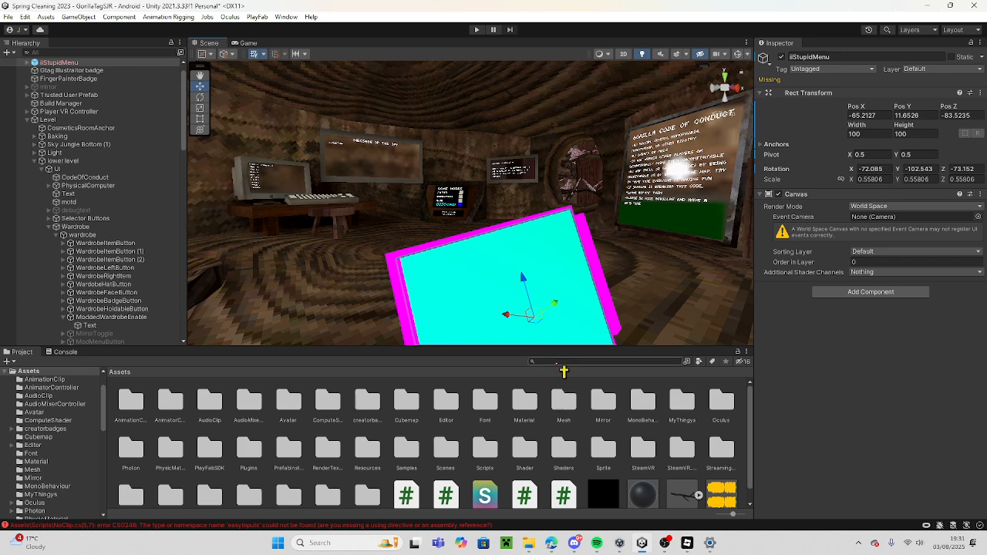
left_click(539, 360)
type("easy")
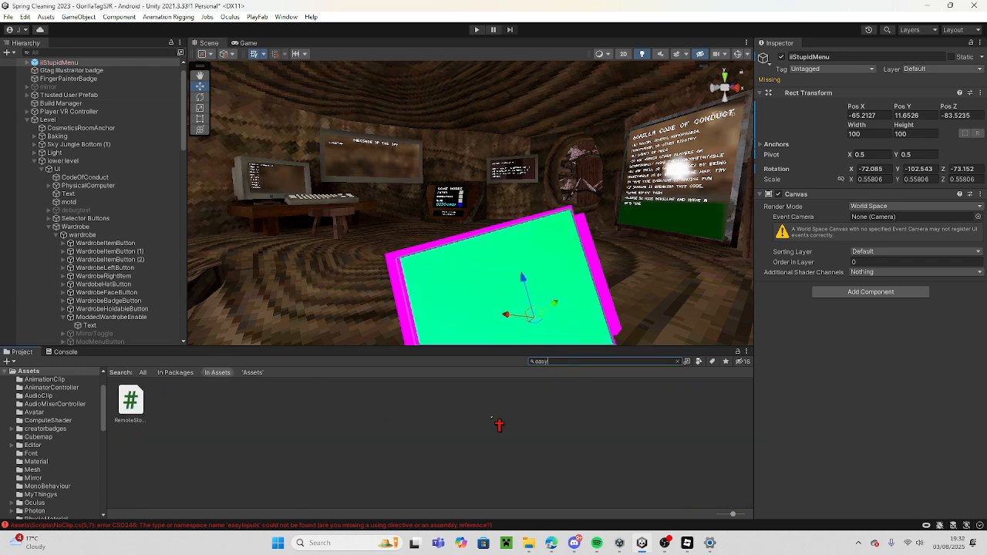
key("BackSpace")
key("BackSpace")
key("BackSpace")
key("BackSpace")
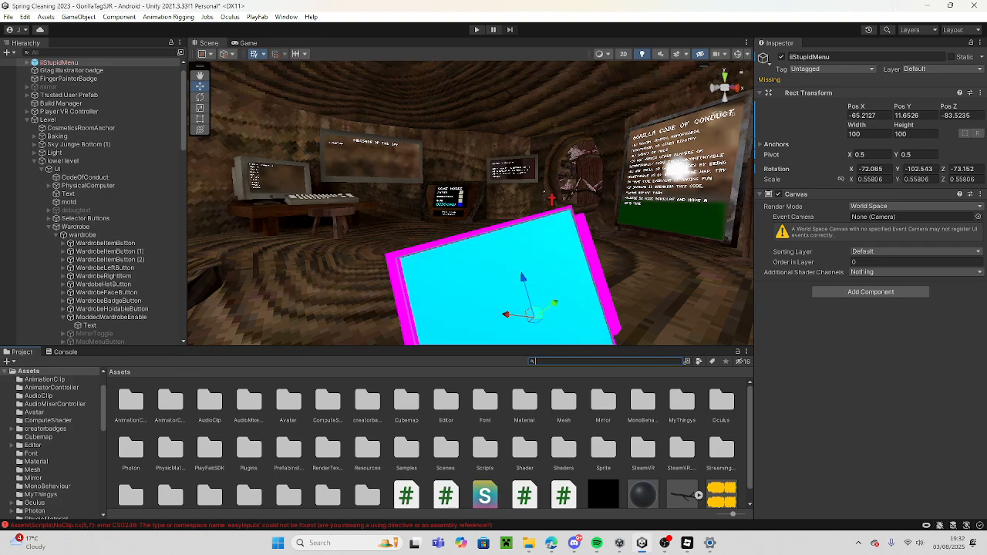
Select the ModdedWardrobeEnable button in the scene and collapse its children in the hierarchy.
right_click_drag(544, 192, 169, 193)
key("w")
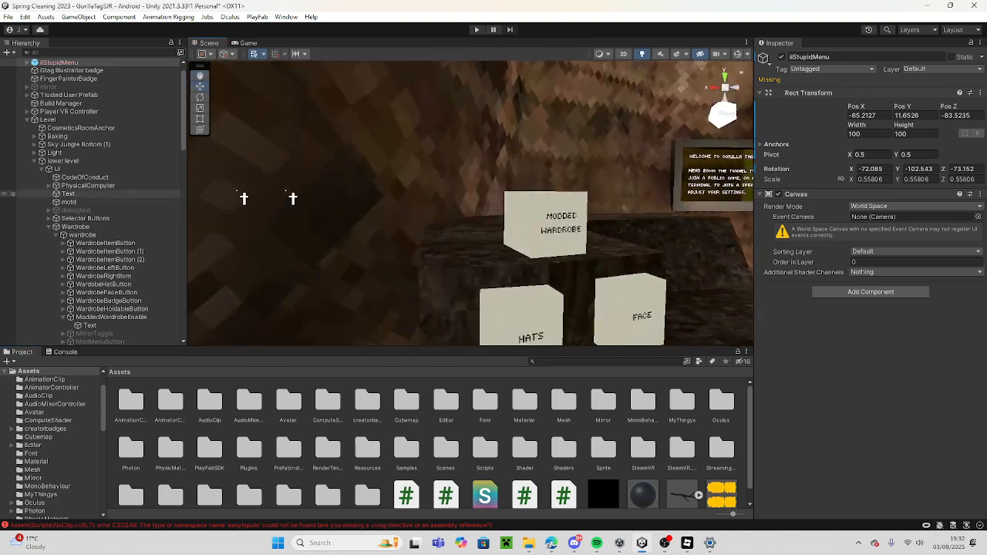
left_click(590, 215)
right_click_drag(591, 216, 677, 225)
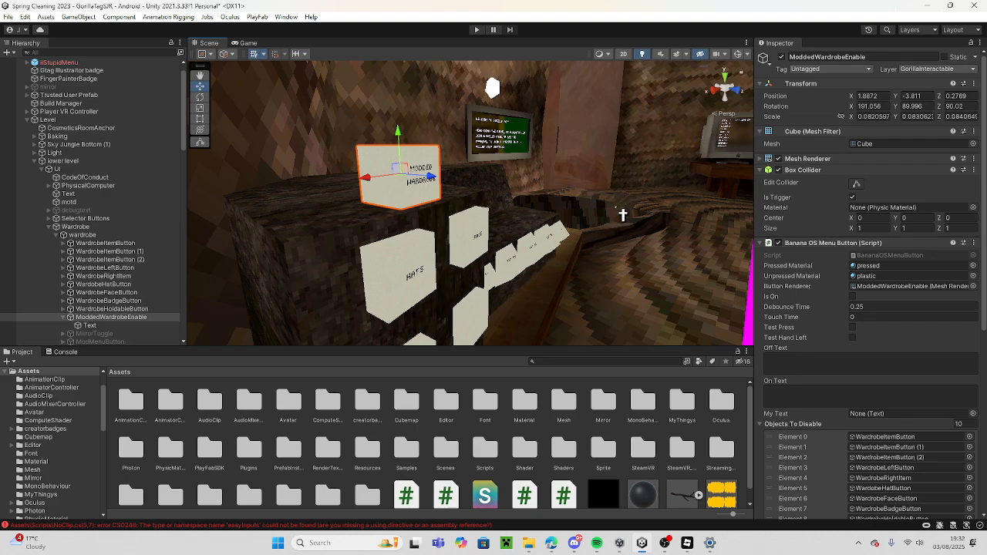
key("w")
right_click_drag(623, 214, 494, 211)
key("s")
key("w")
key("s")
key("w")
scroll(160, 312, "down", 1)
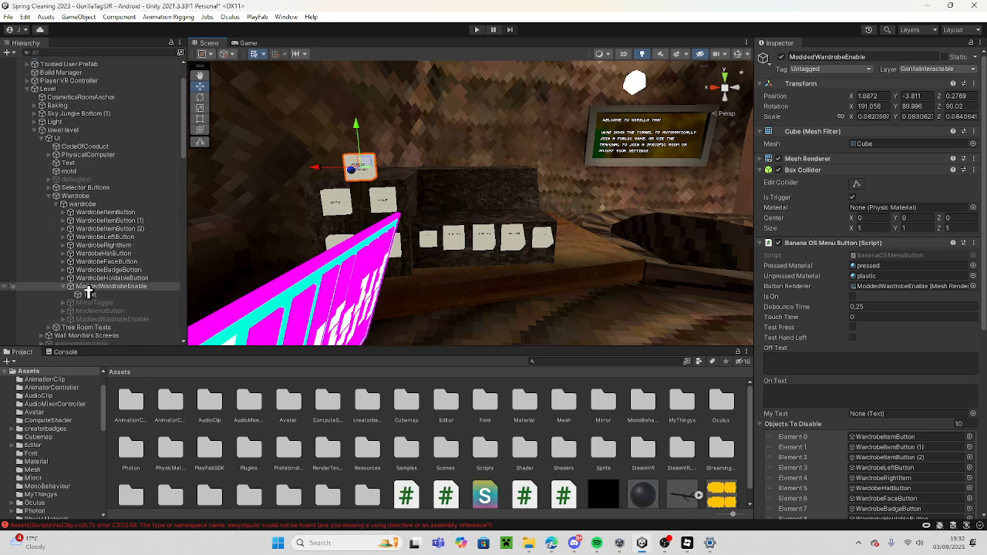
left_click(63, 286)
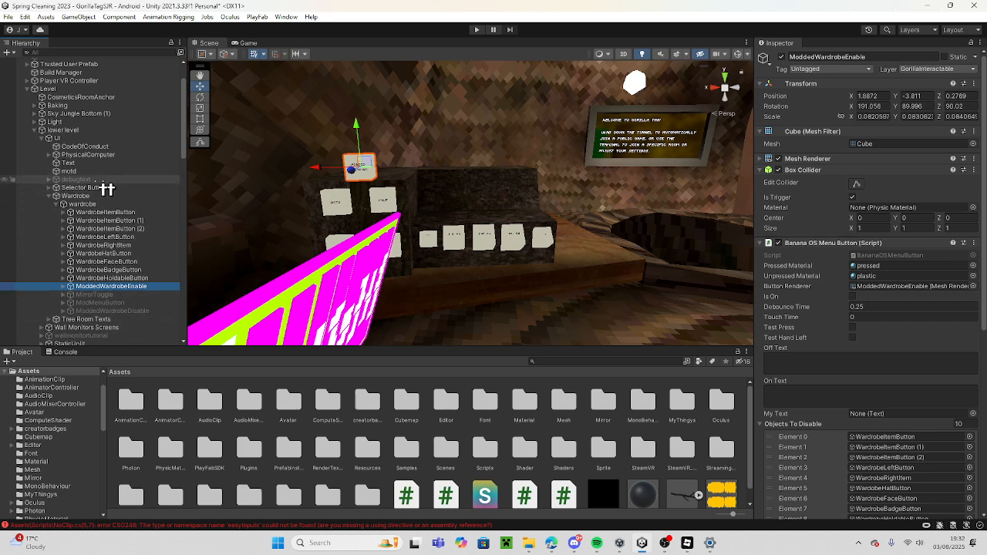
Go through ModdedWardrobeDisable and ModMenuButton to MirrorToggle in the hierarchy, and review the wardrobe area in the scene.
scroll(62, 220, "down", 4)
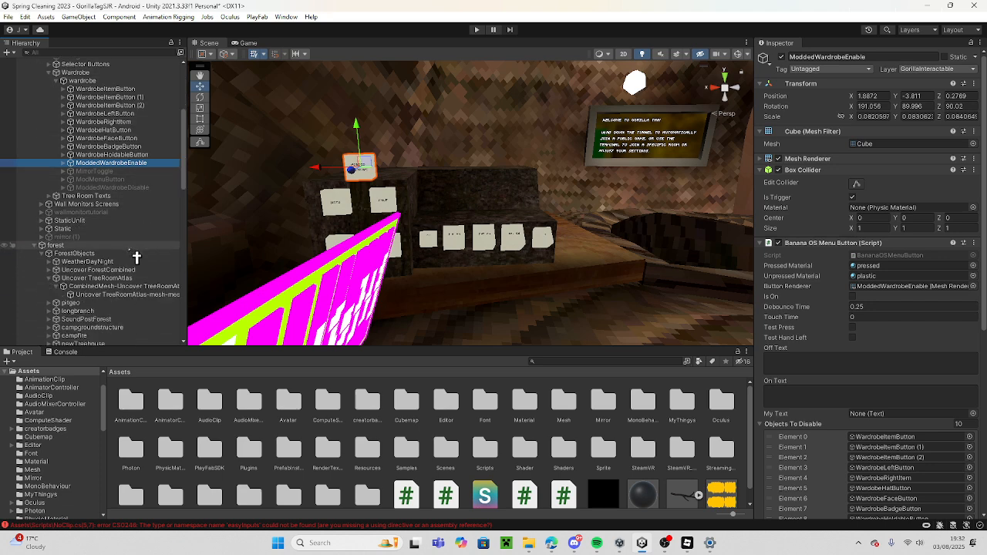
left_click(141, 190)
key("Up")
key("Up")
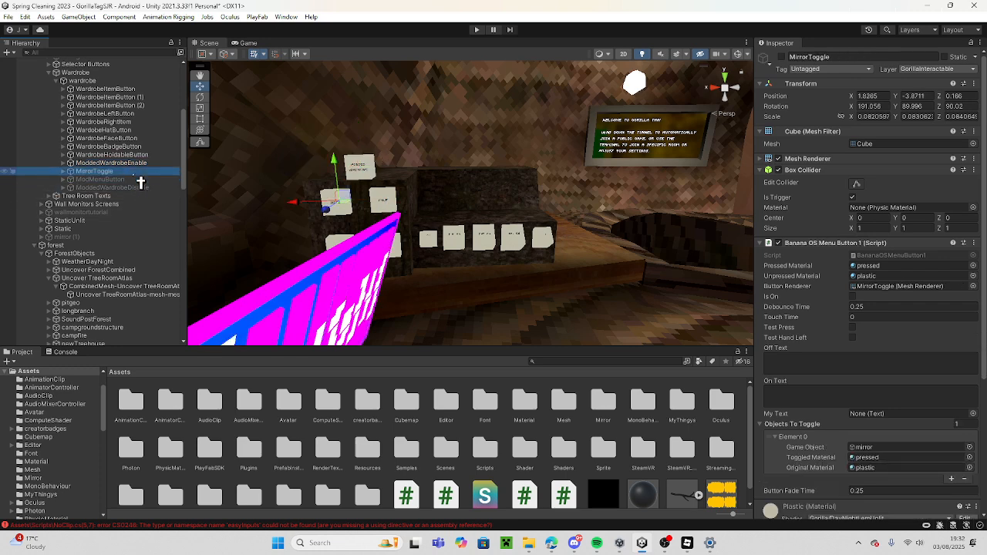
scroll(143, 260, "up", 4)
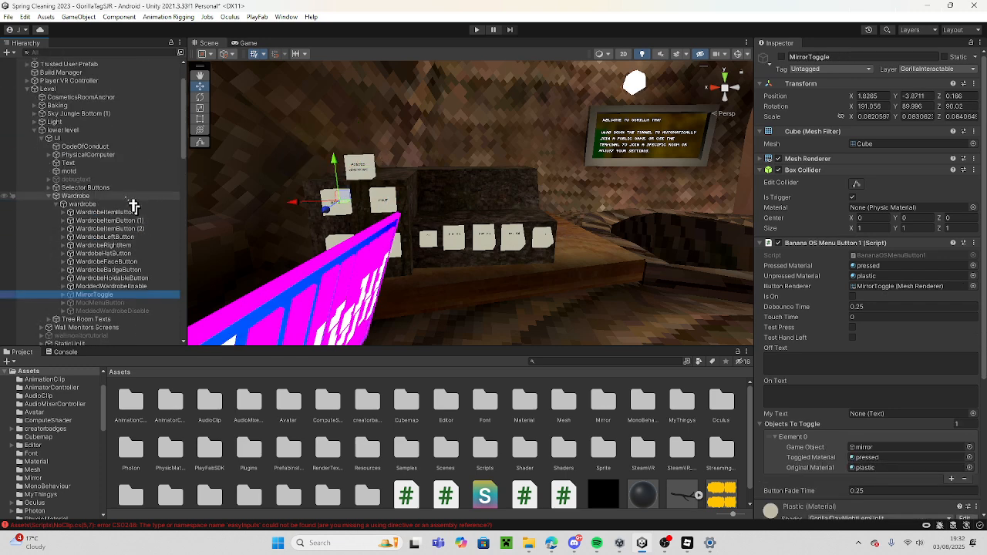
scroll(116, 191, "up", 2)
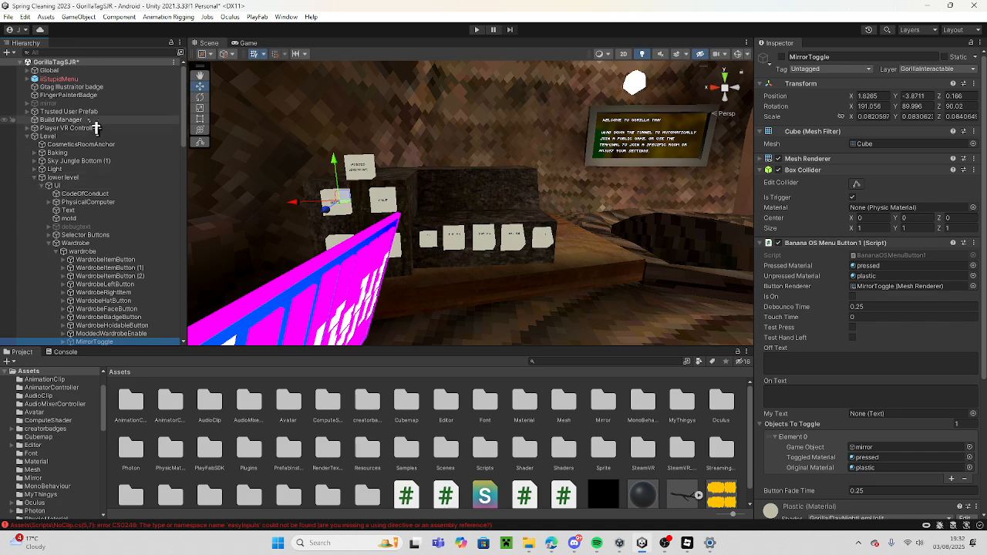
right_click_drag(568, 119, 227, 162)
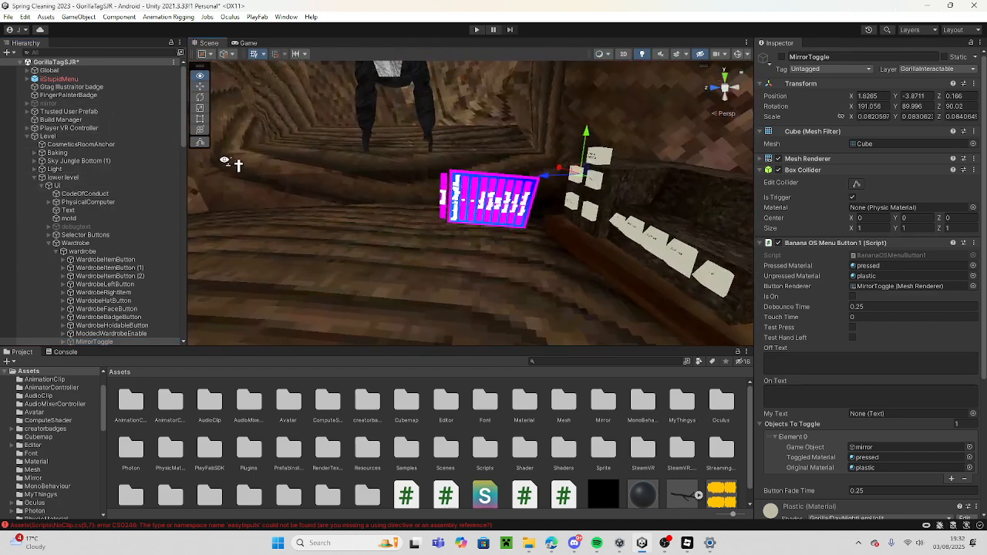